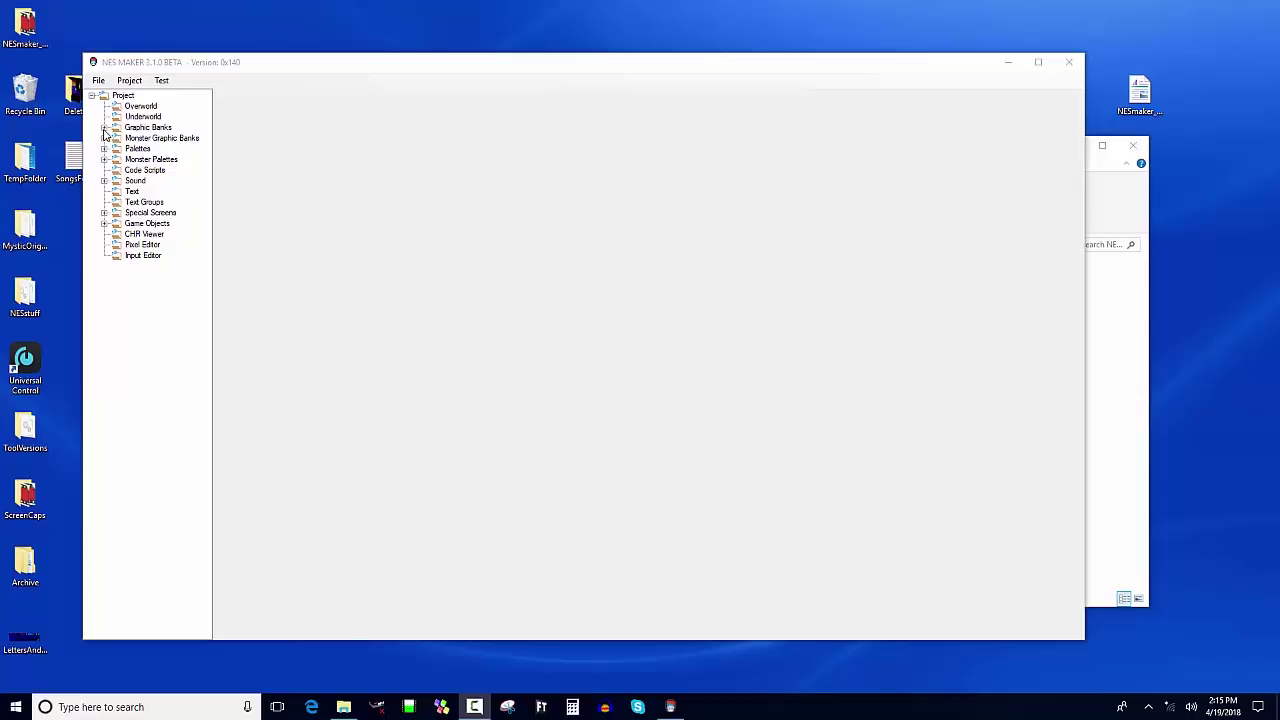
# Expand Graphics Banks in the project tree to reveal Graphics Bank 0 through 3.
pyautogui.click(104, 128)
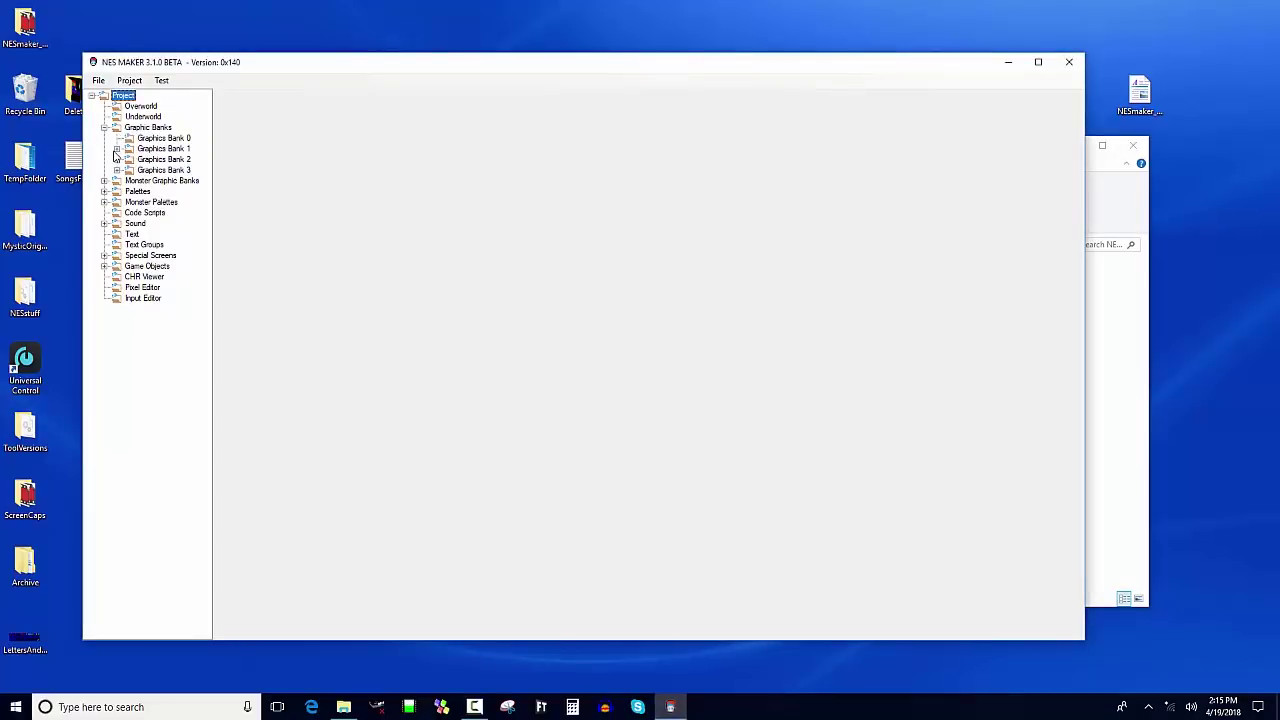
# Open Graphics Bank 1's Assets editor, keeping Tileset00 and the DummyPalette palette group.
pyautogui.click(116, 149)
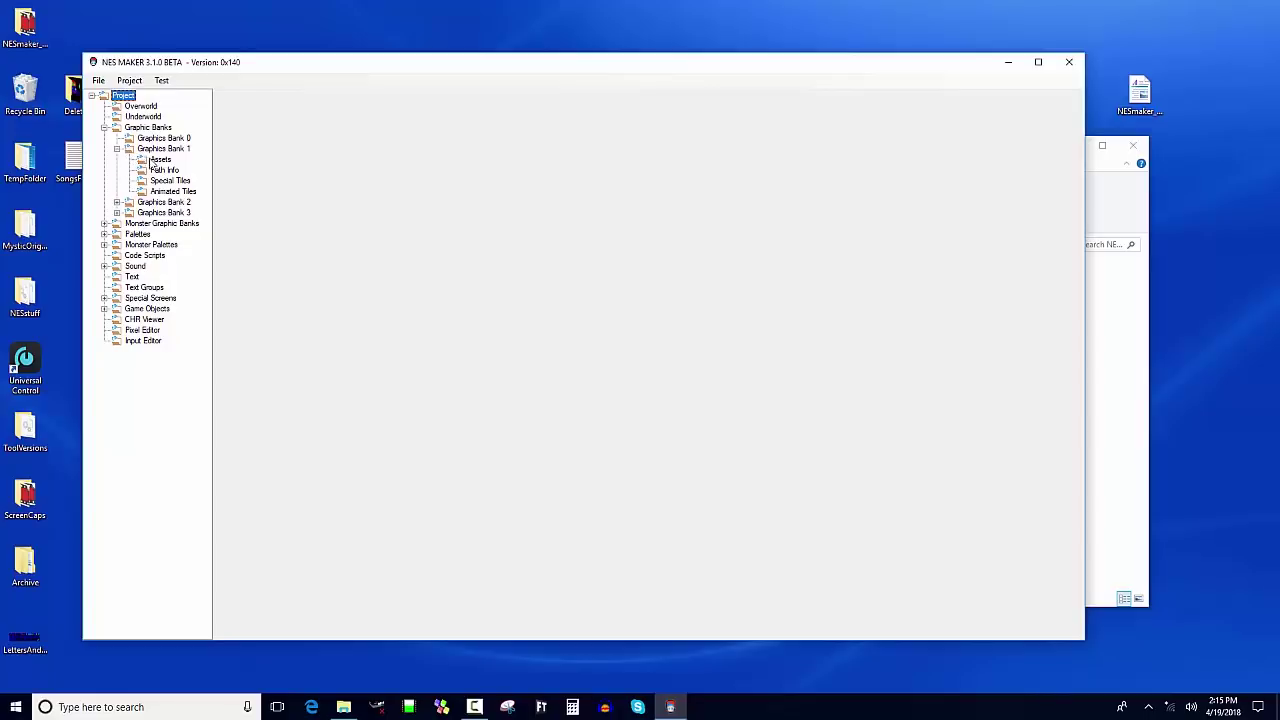
pyautogui.click(155, 160)
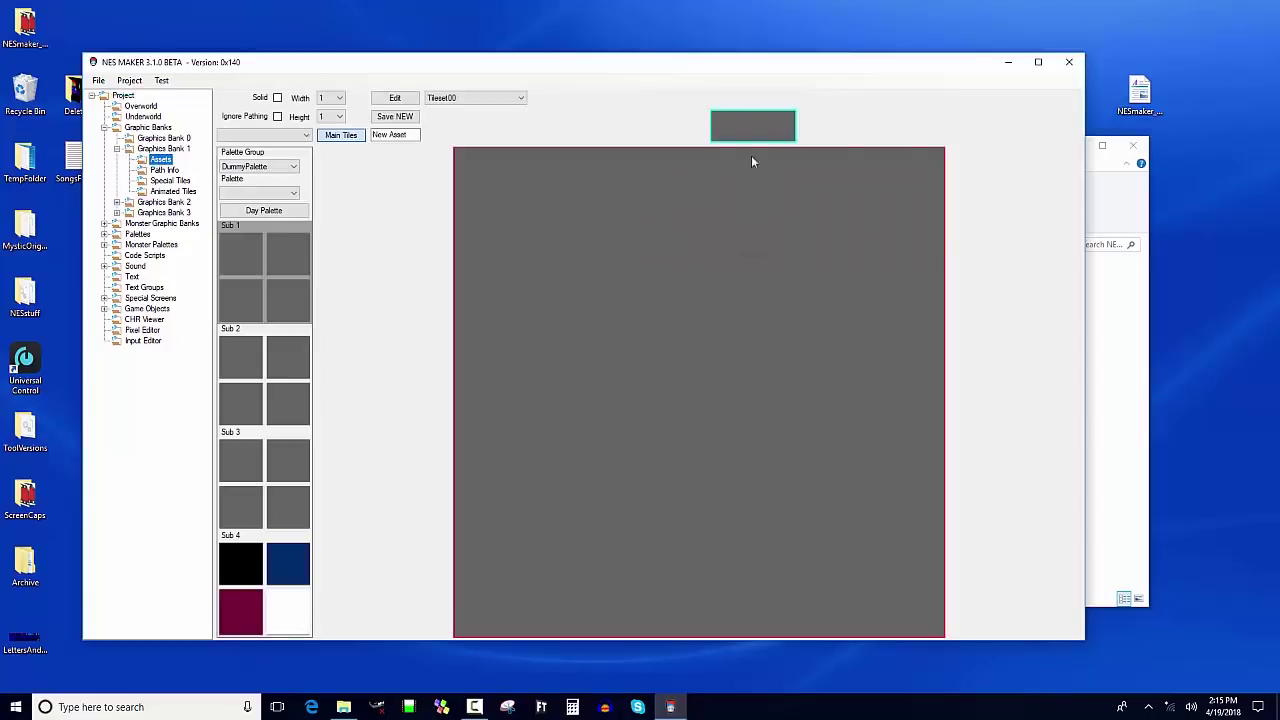
pyautogui.click(487, 99)
pyautogui.click(487, 99)
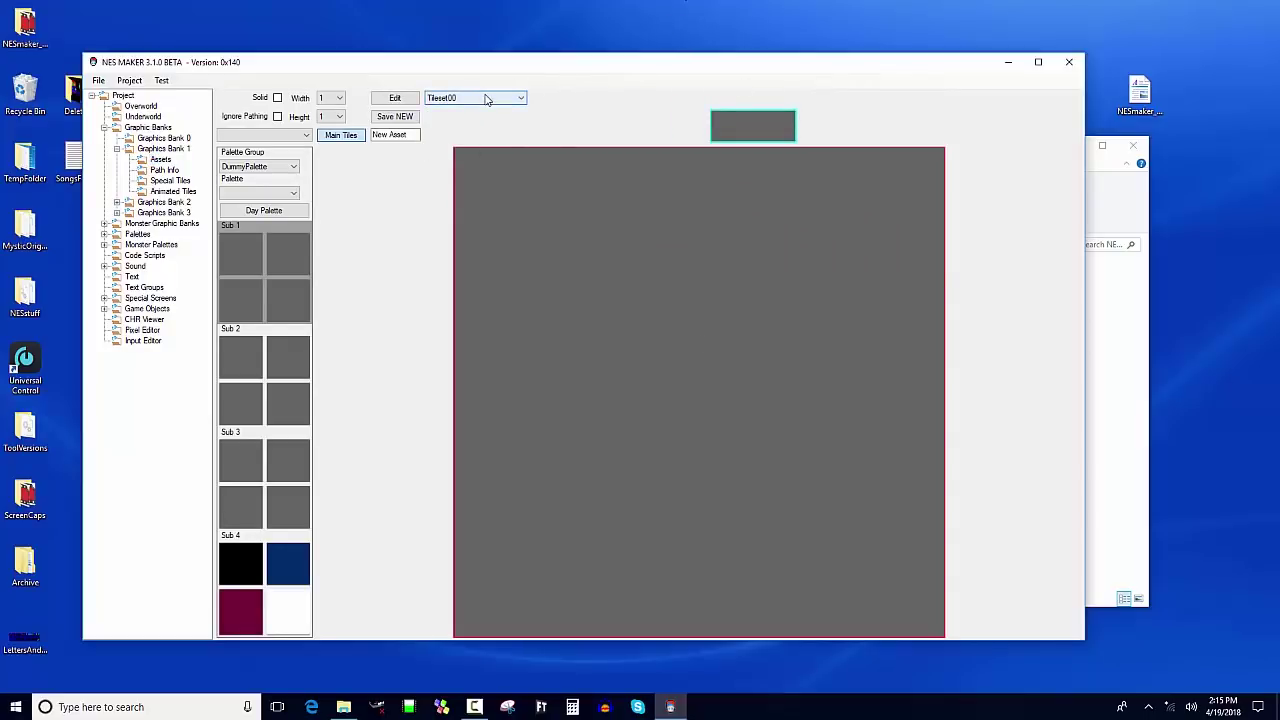
pyautogui.click(258, 336)
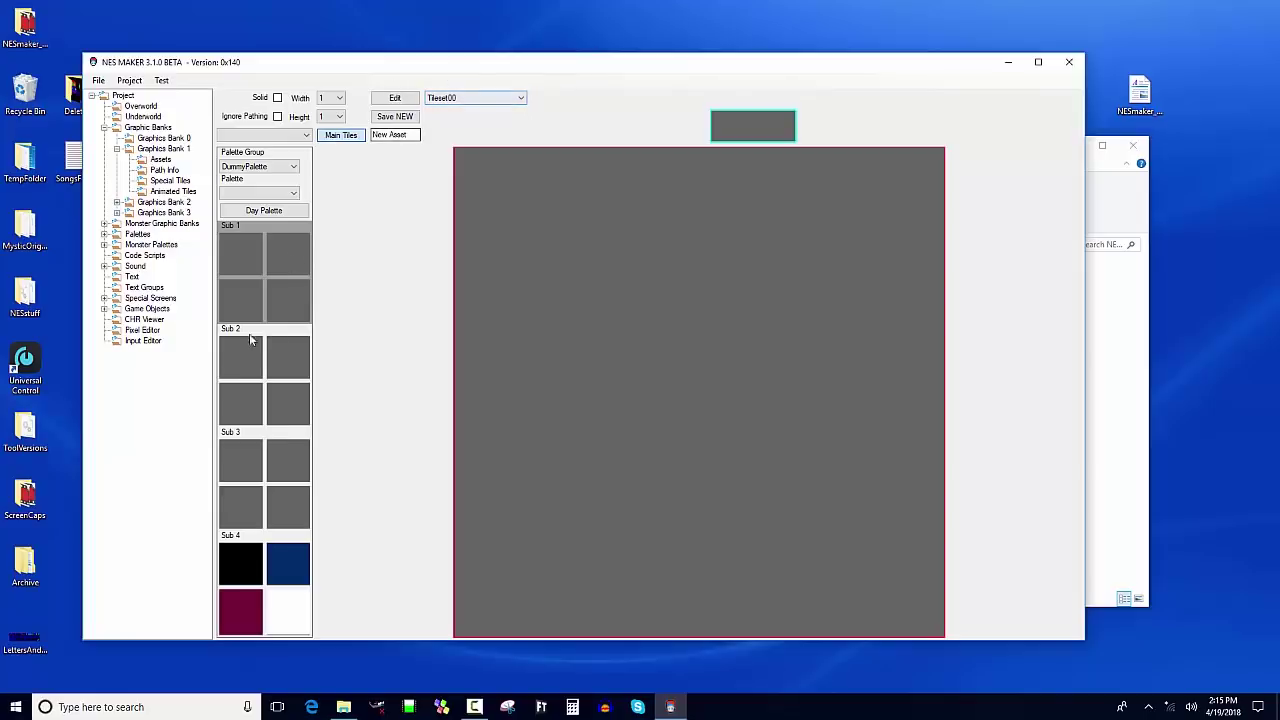
pyautogui.click(268, 195)
pyautogui.click(268, 204)
pyautogui.click(247, 433)
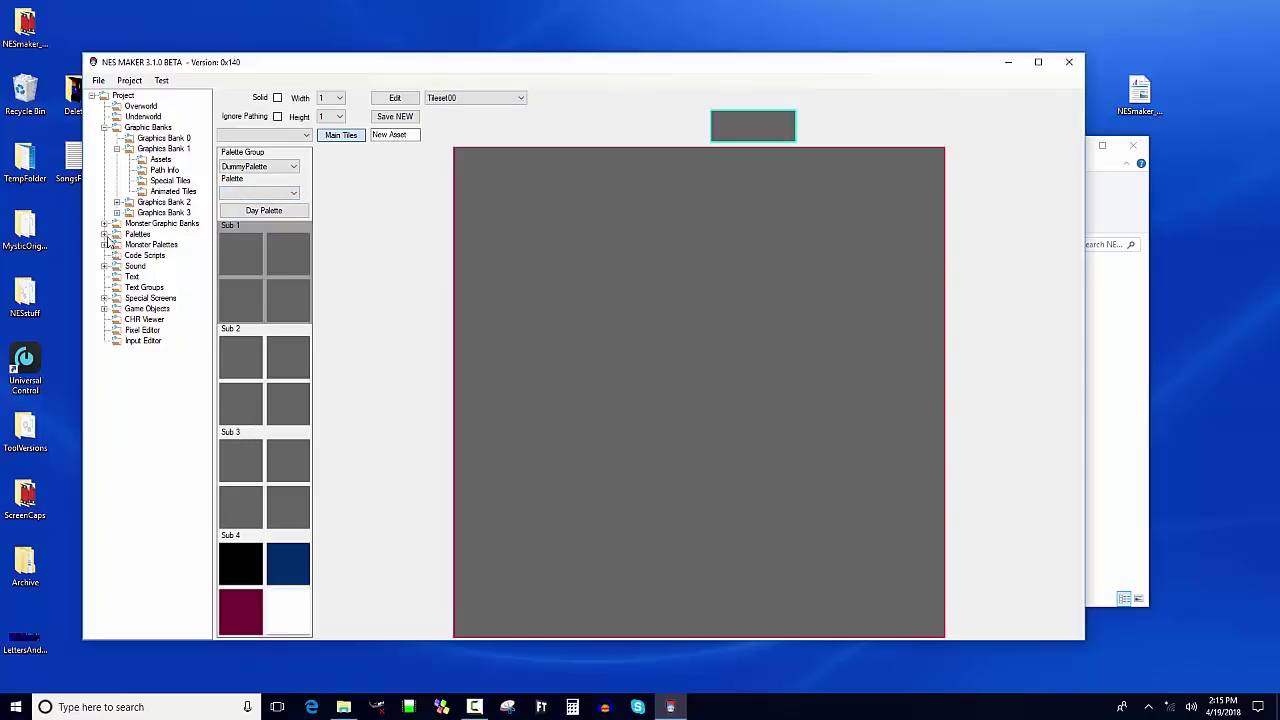
# Expand the Palettes section with its Palette Groups and All Palettes lists.
pyautogui.click(104, 234)
pyautogui.click(116, 246)
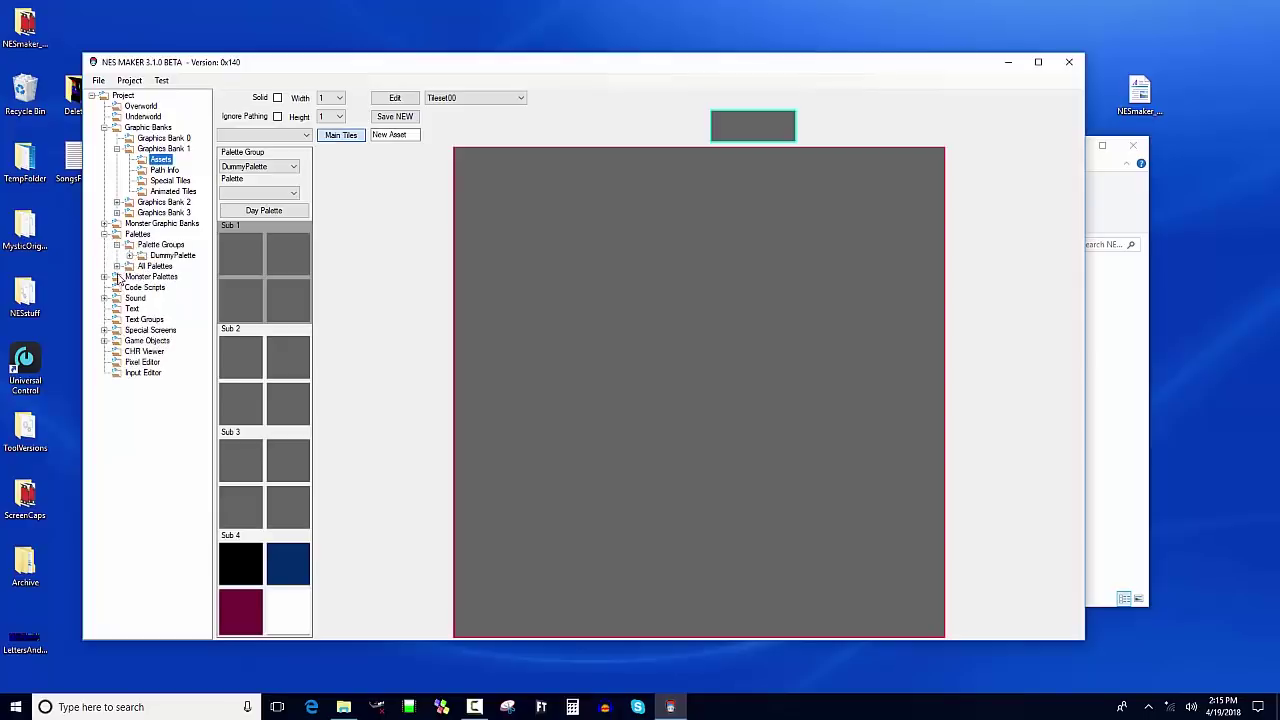
pyautogui.click(120, 276)
pyautogui.scroll(5, 160, 250)
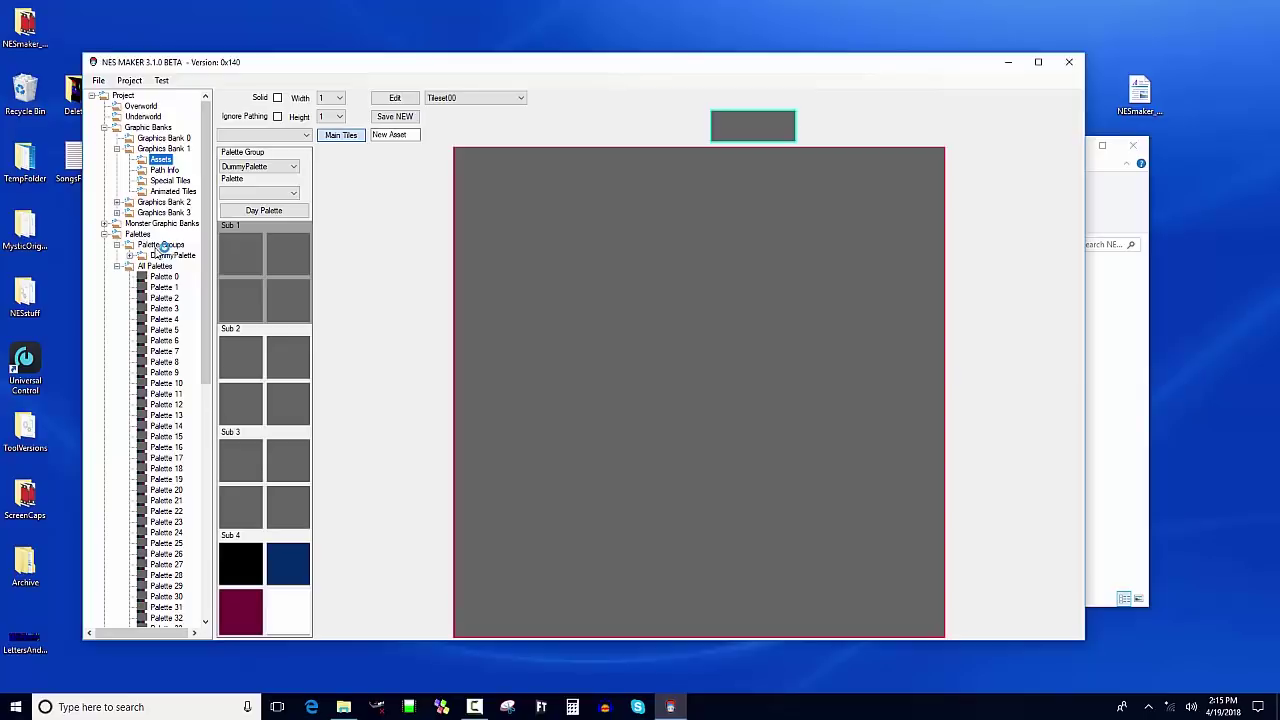
# Add a new palette group named OverworldPalettes.
pyautogui.rightClick(160, 246)
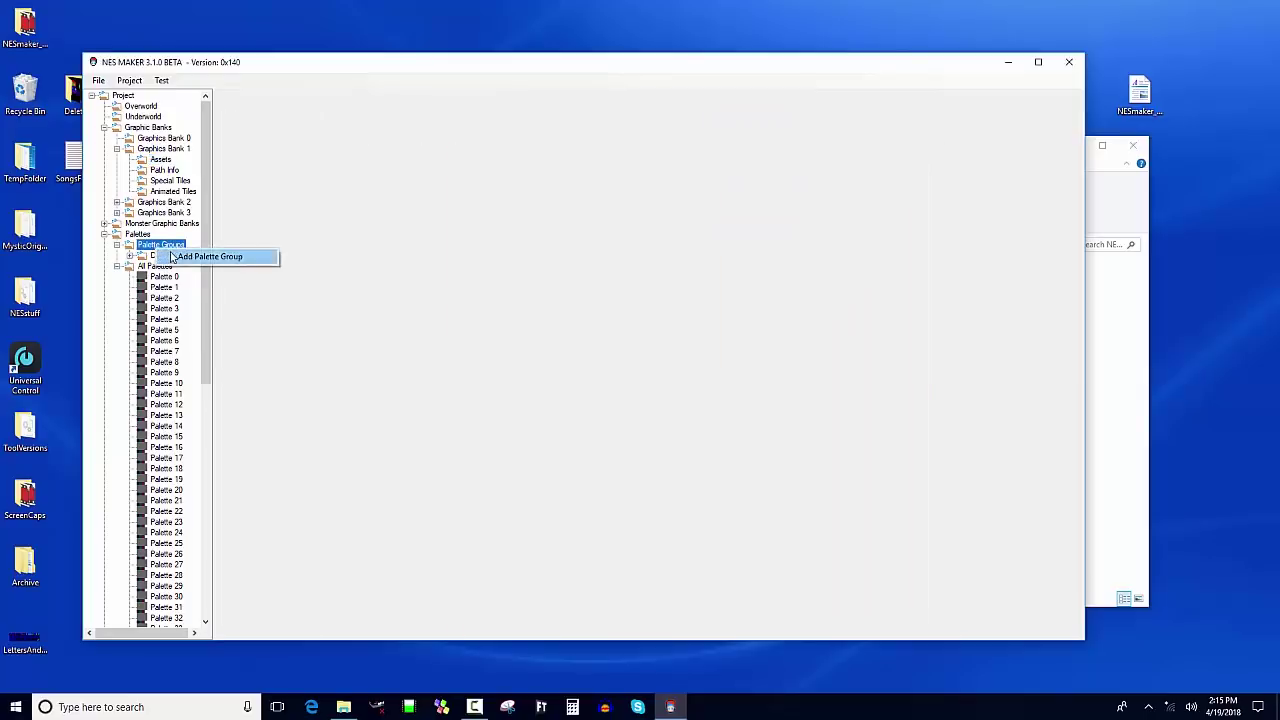
pyautogui.click(185, 257)
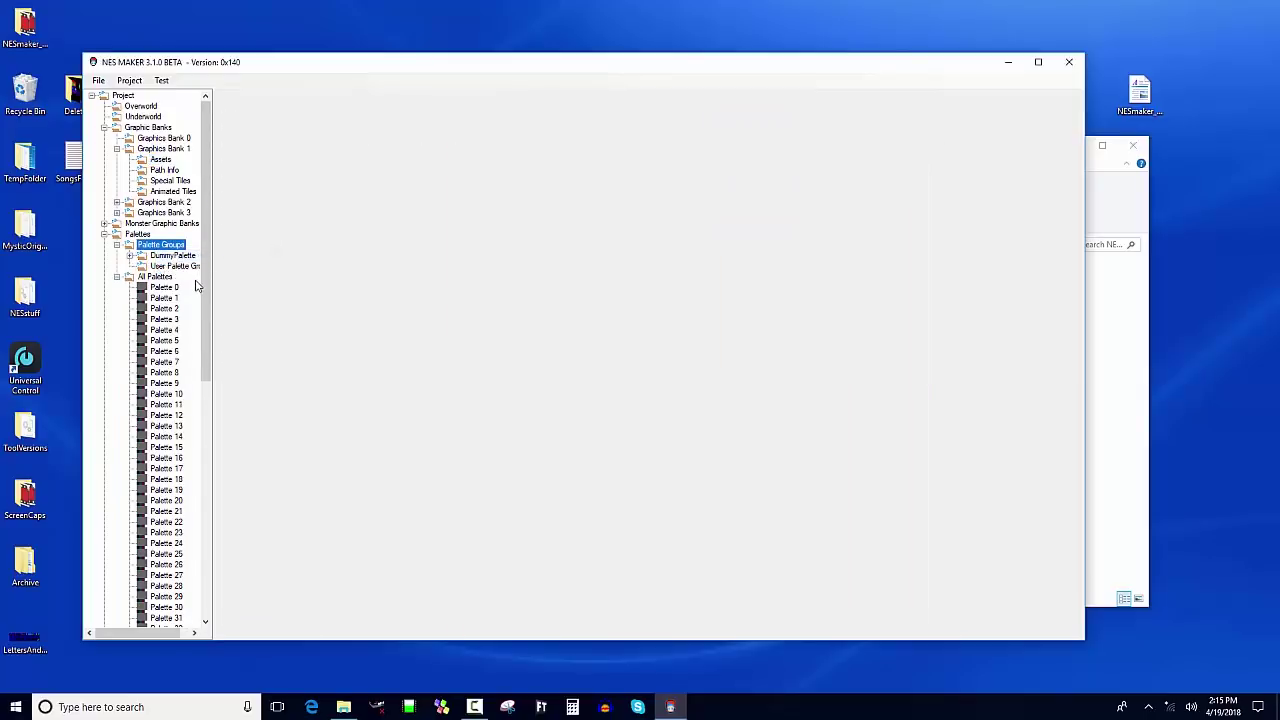
pyautogui.click(173, 268)
pyautogui.rightClick(178, 270)
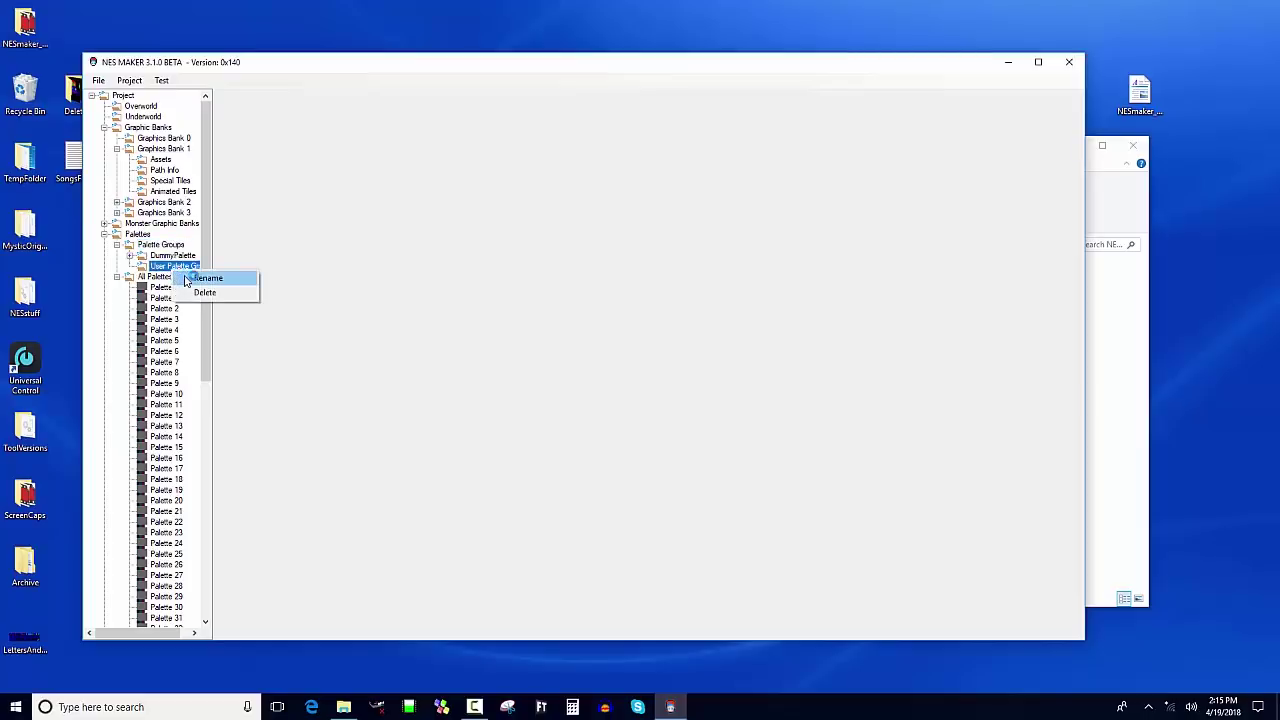
pyautogui.click(192, 278)
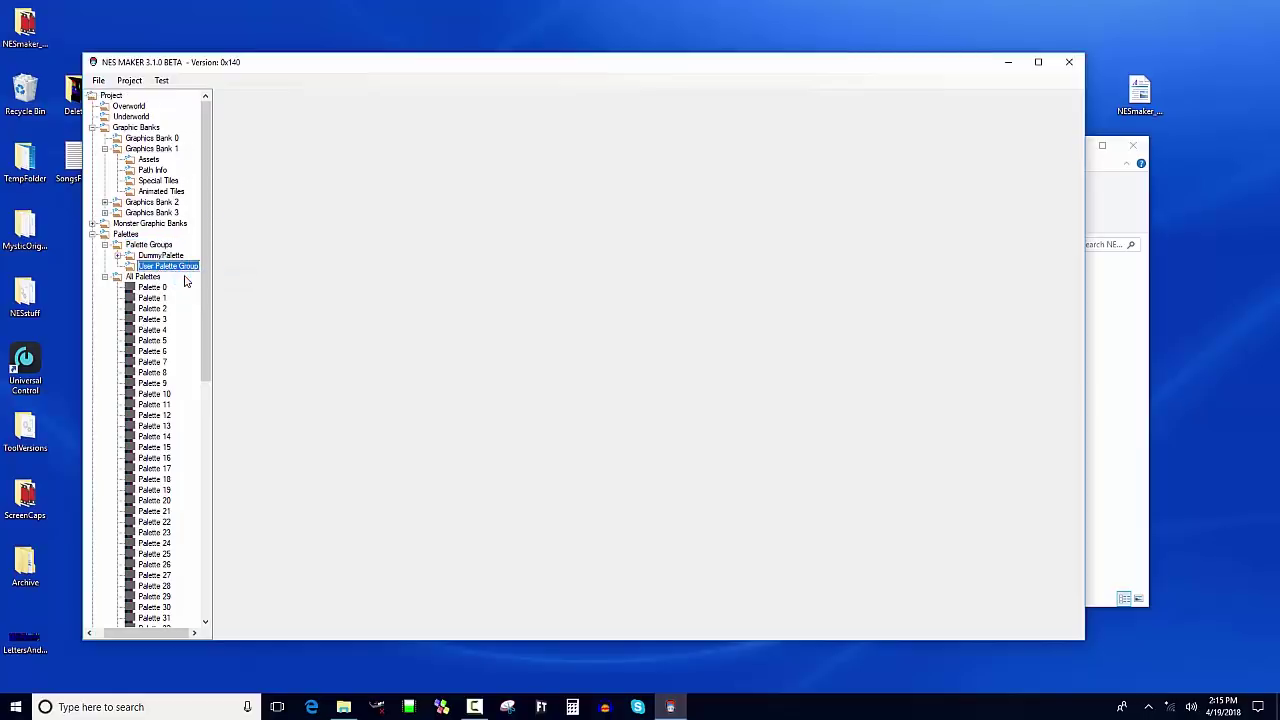
pyautogui.write('OverworldPalettes')
pyautogui.press('Return')
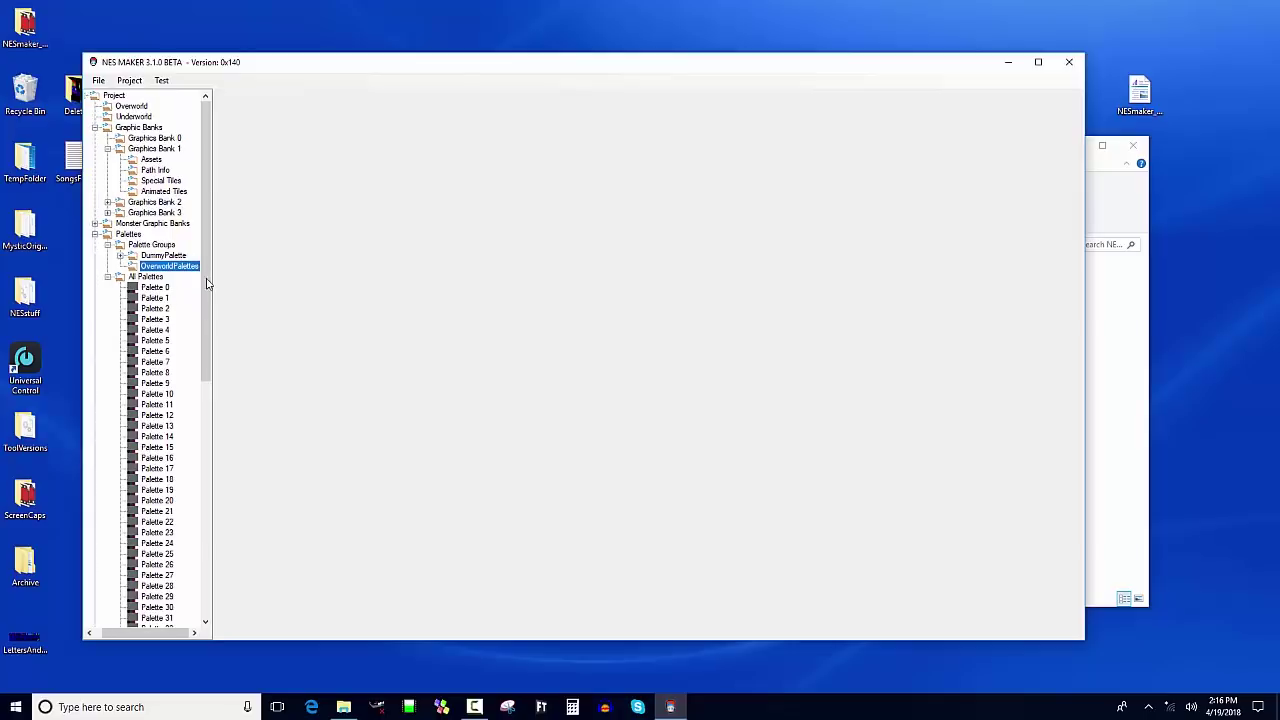
# Rename Palette 0 to GrassyPalette and assign it to the OverworldPalettes group.
pyautogui.click(147, 288)
pyautogui.rightClick(147, 289)
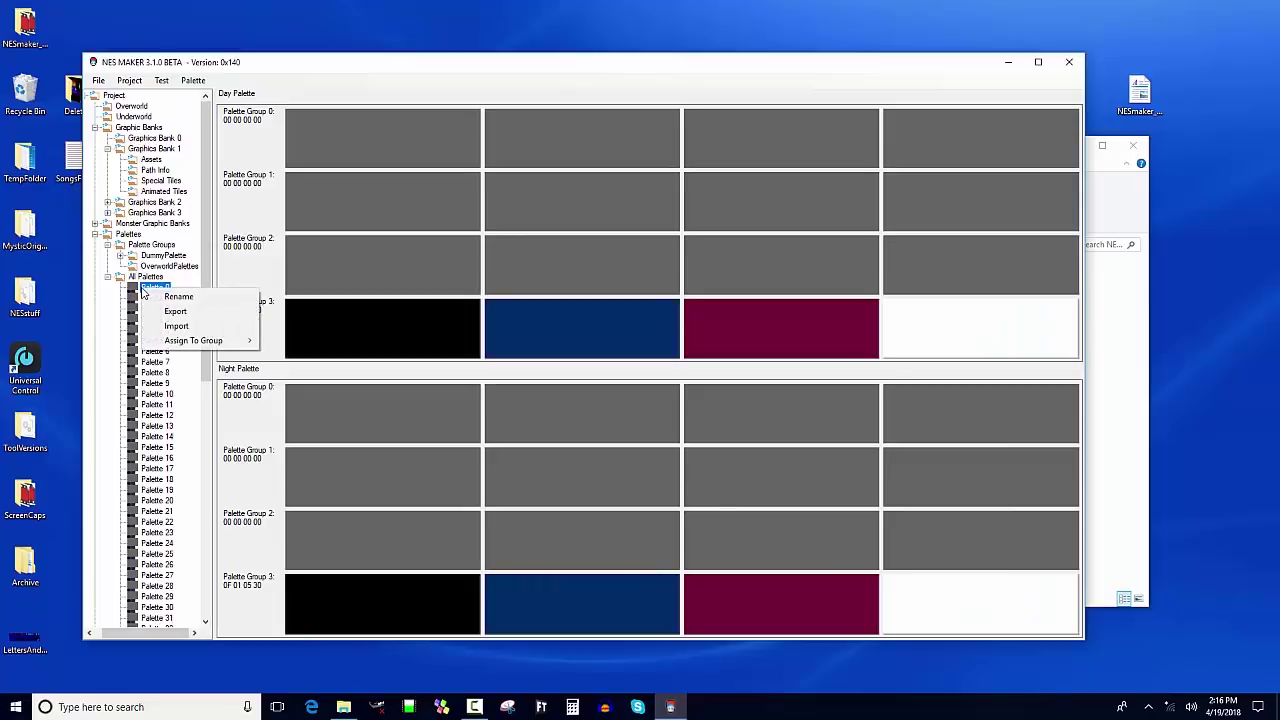
pyautogui.click(158, 296)
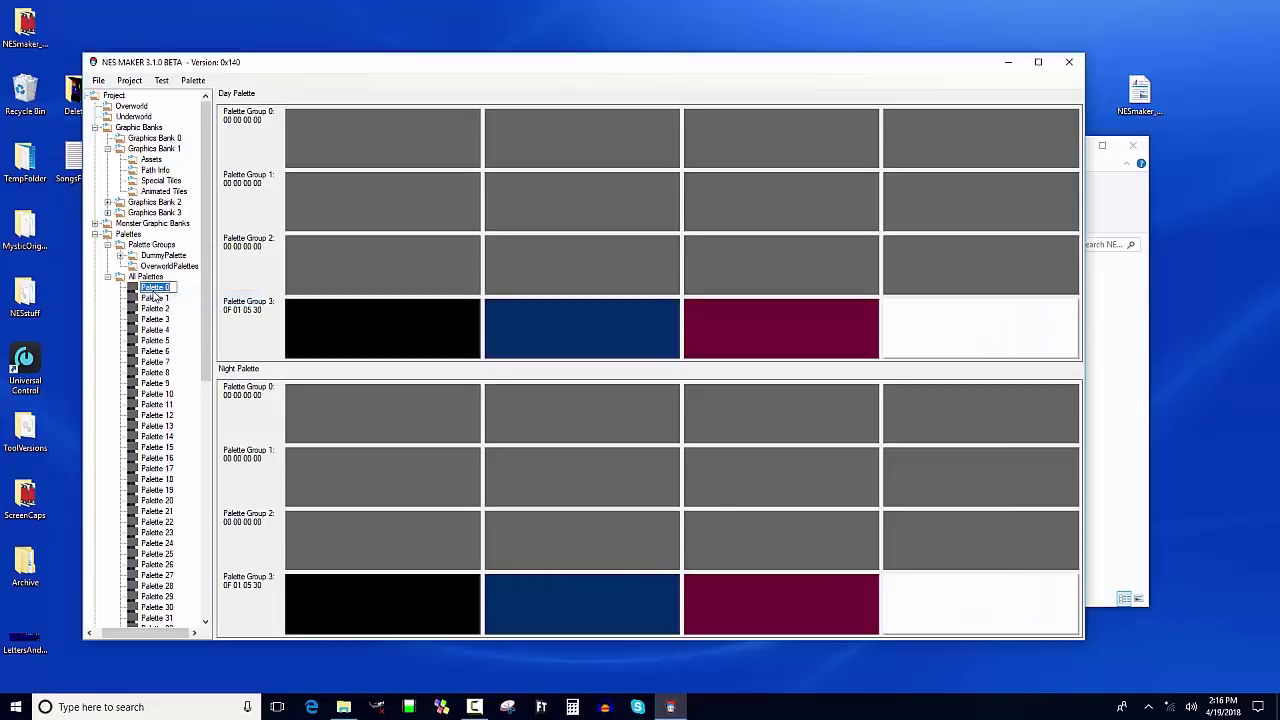
pyautogui.write('GrassyPalette')
pyautogui.press('Return')
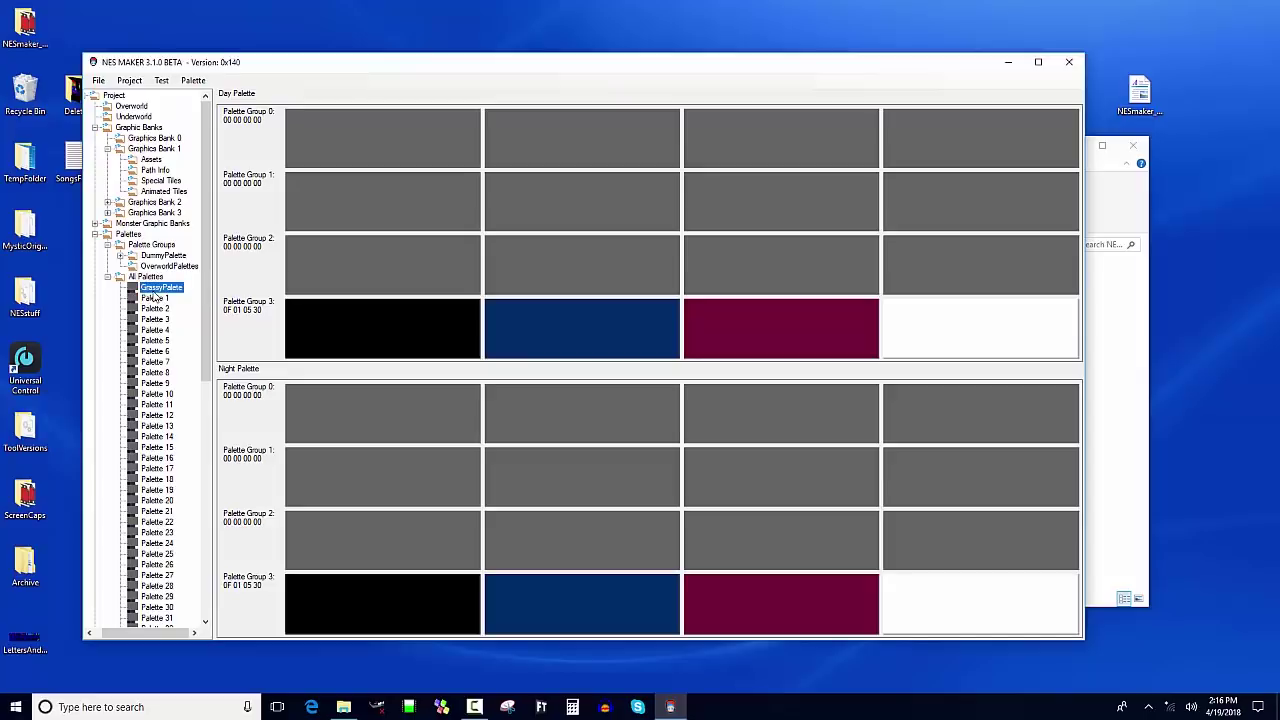
pyautogui.rightClick(168, 289)
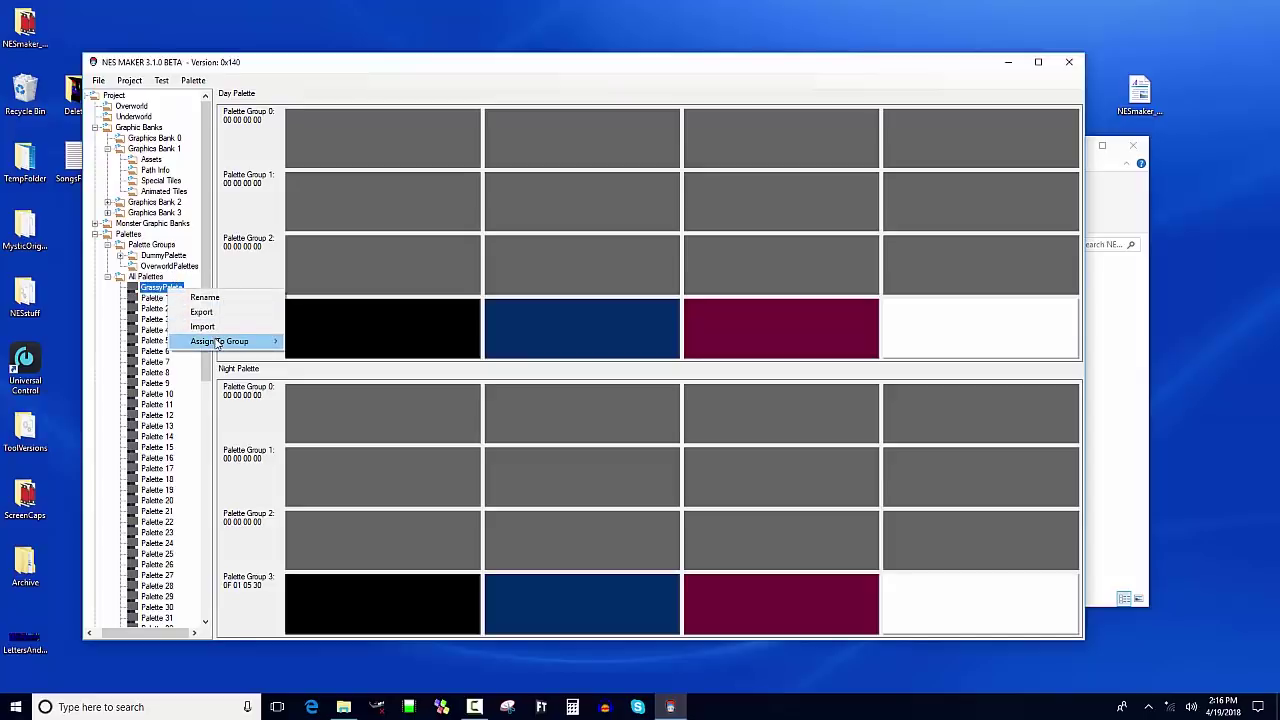
pyautogui.moveTo(222, 341)
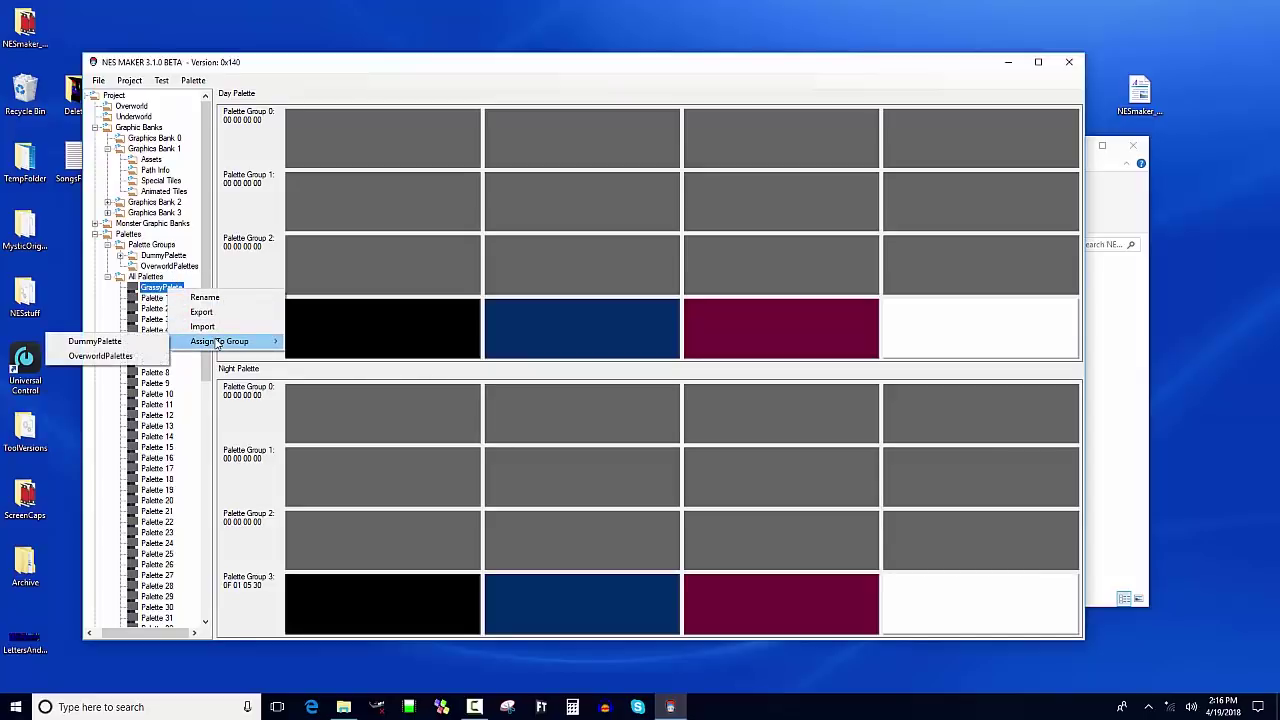
pyautogui.click(110, 357)
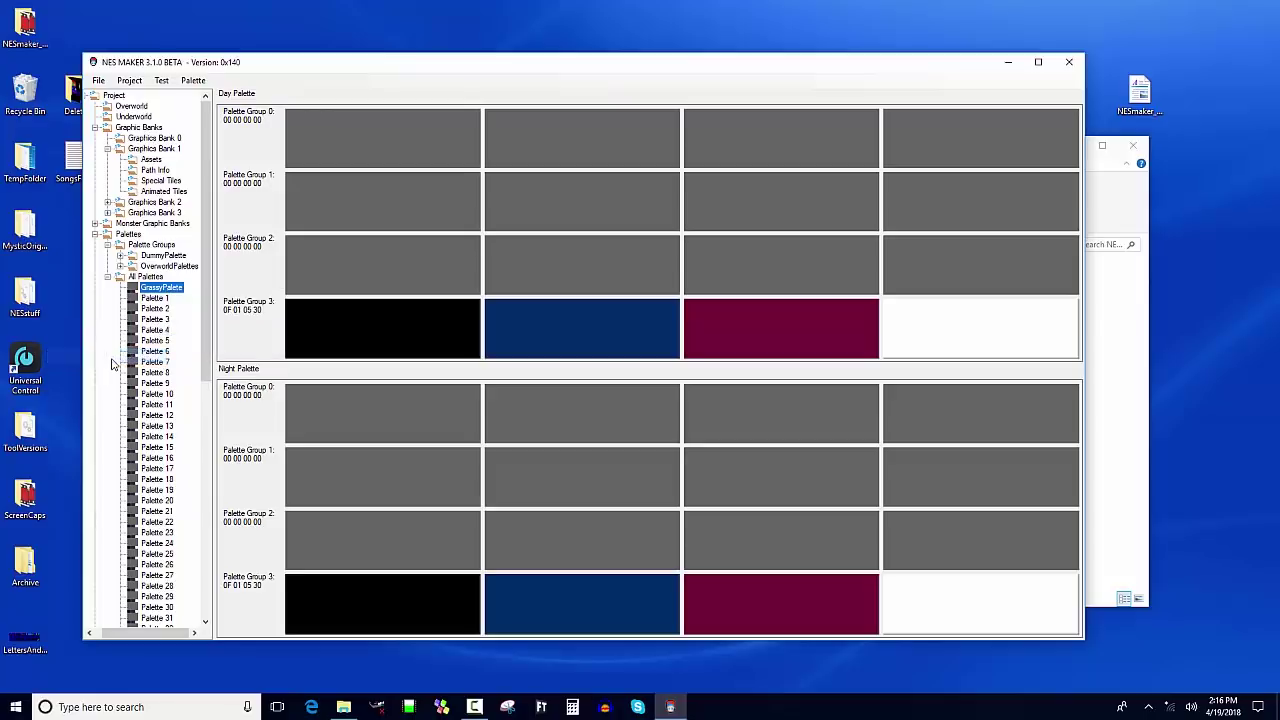
pyautogui.click(120, 267)
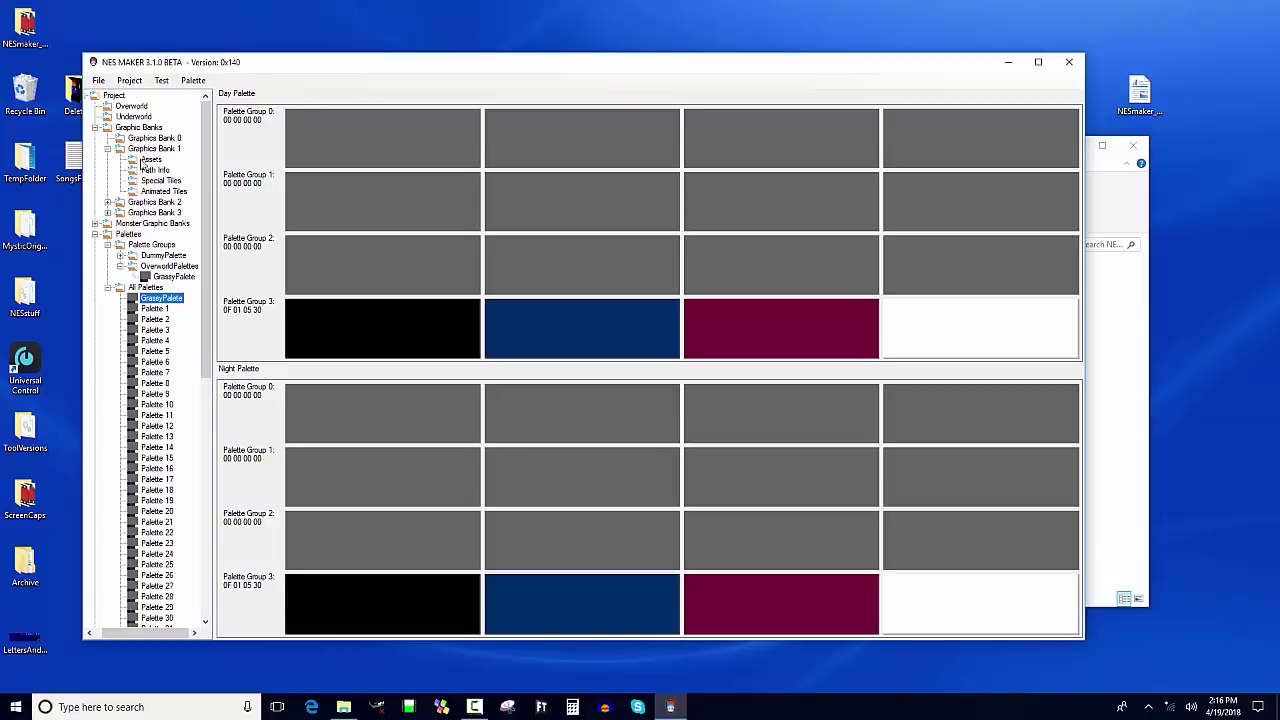
# Set the Graphics Bank 1 asset to use OverworldPalettes' GrassyPalette.
pyautogui.click(146, 160)
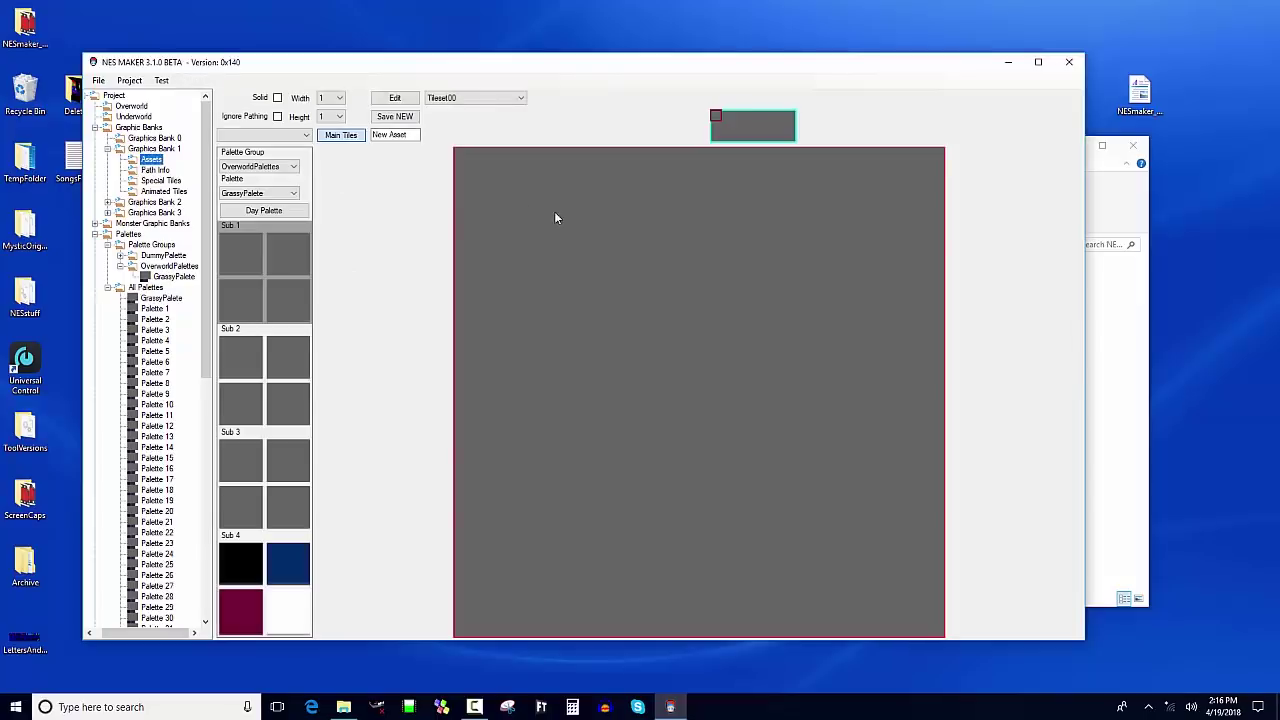
pyautogui.click(286, 193)
pyautogui.click(284, 208)
pyautogui.click(290, 166)
pyautogui.click(289, 194)
pyautogui.click(289, 194)
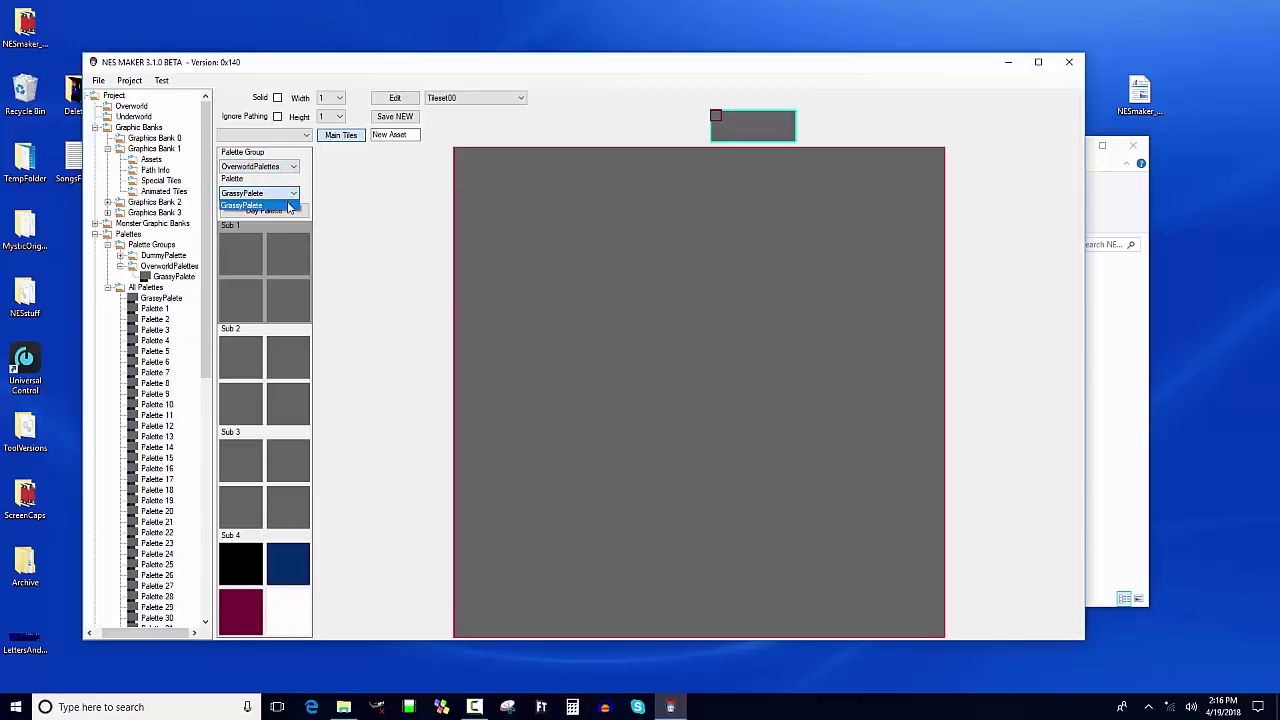
pyautogui.click(289, 206)
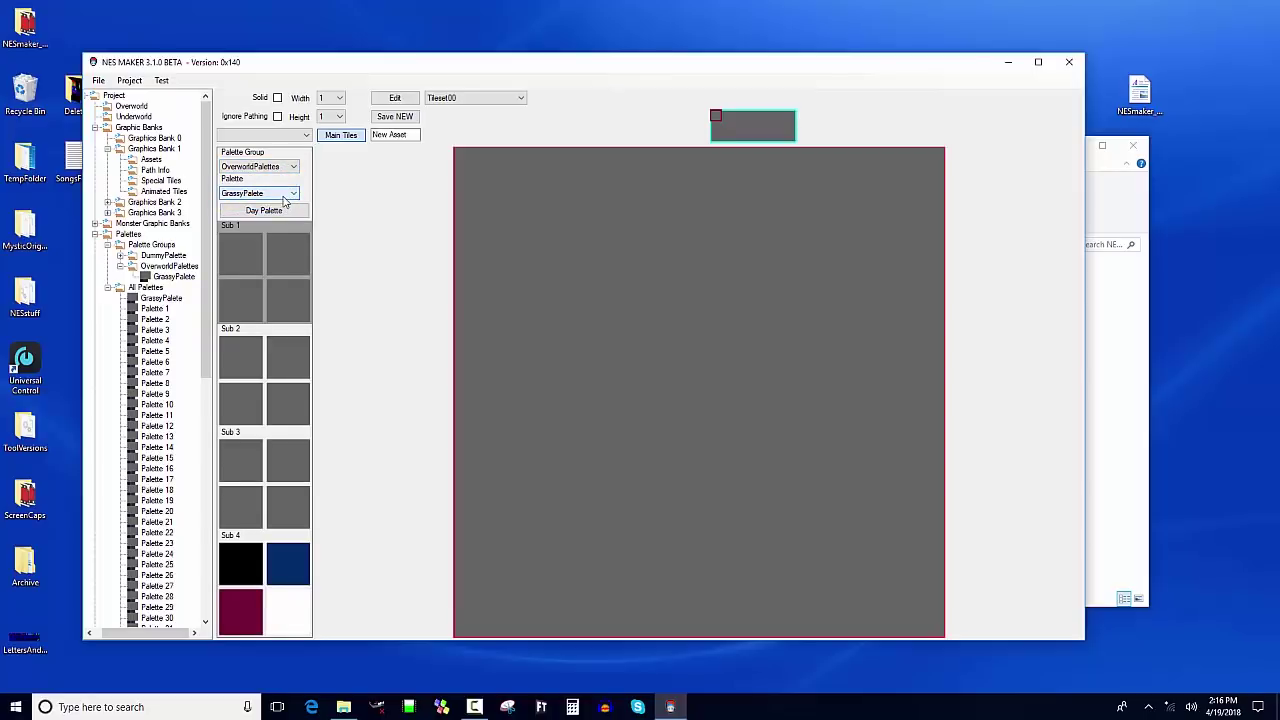
pyautogui.click(272, 242)
# Make Sub 1's first colour black, second light green and last green.
pyautogui.click(236, 262)
pyautogui.click(402, 200)
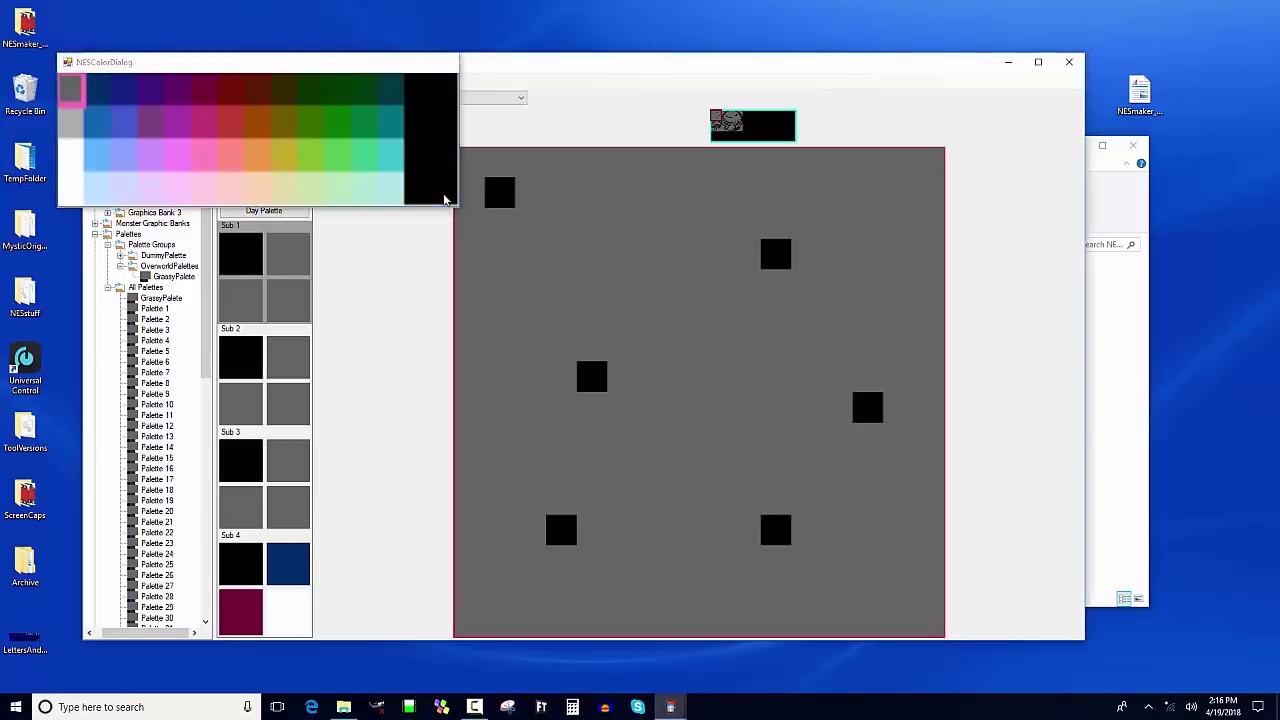
pyautogui.click(290, 298)
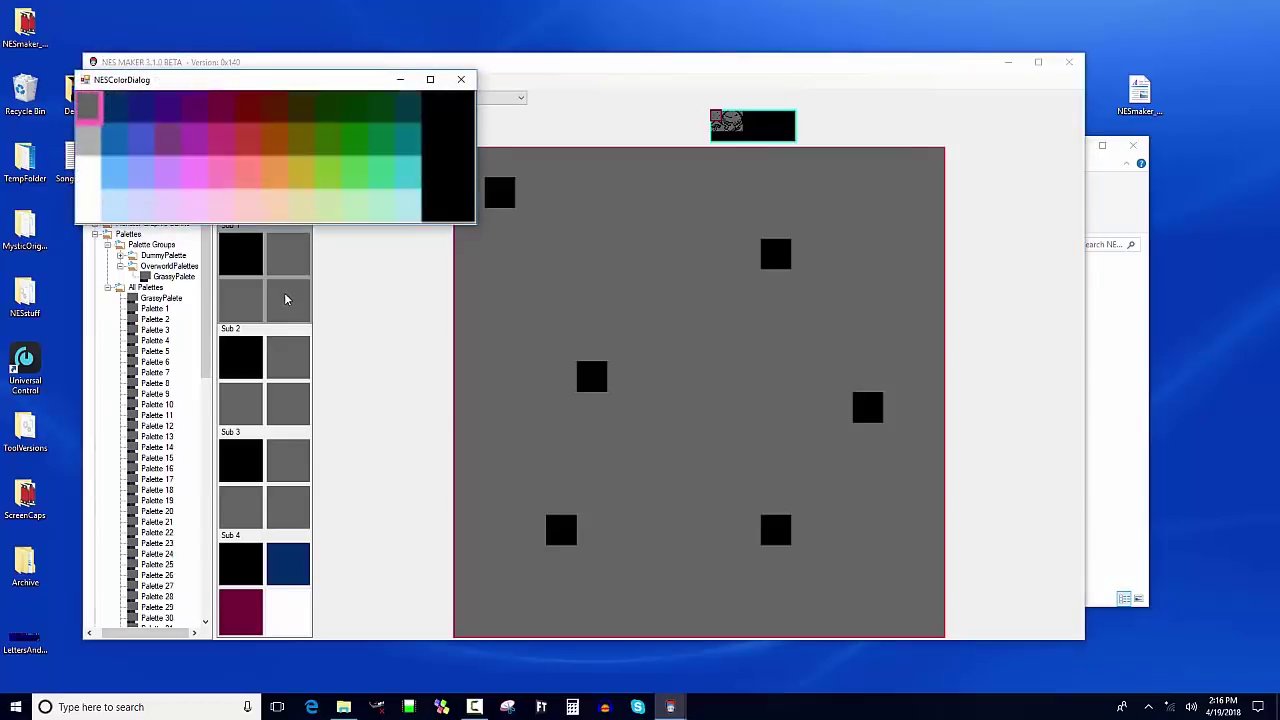
pyautogui.click(360, 141)
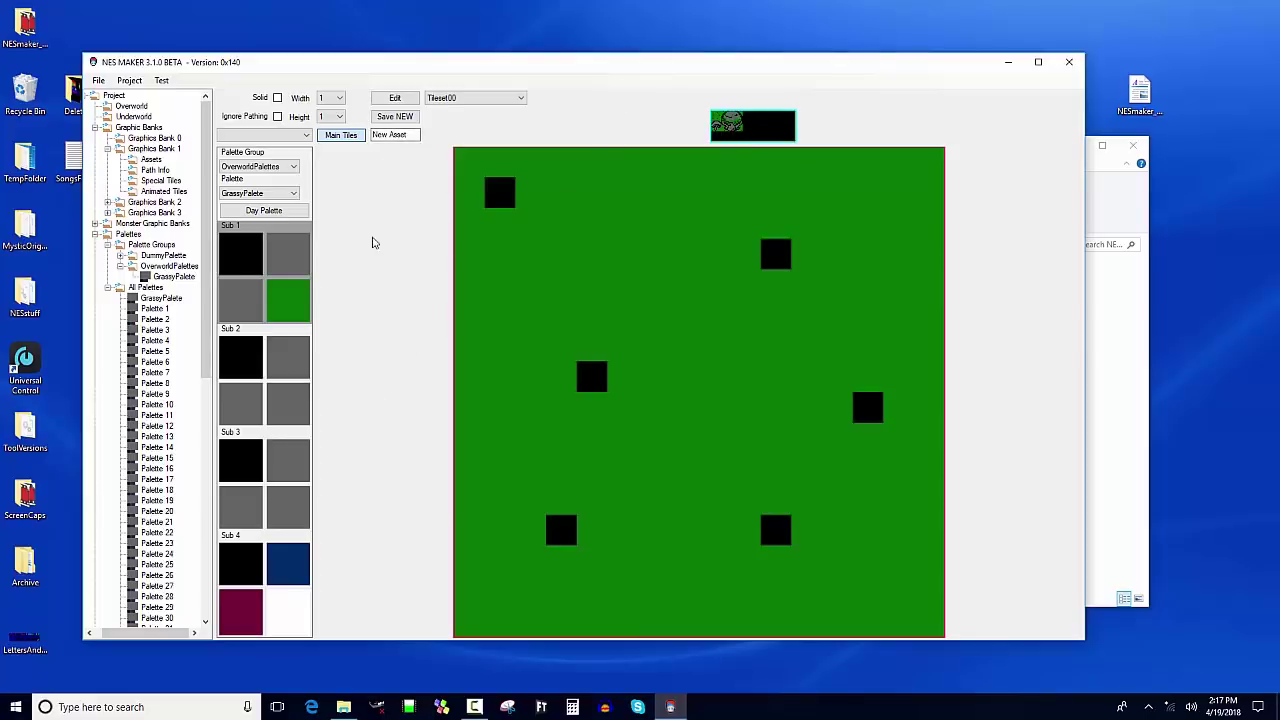
pyautogui.click(299, 275)
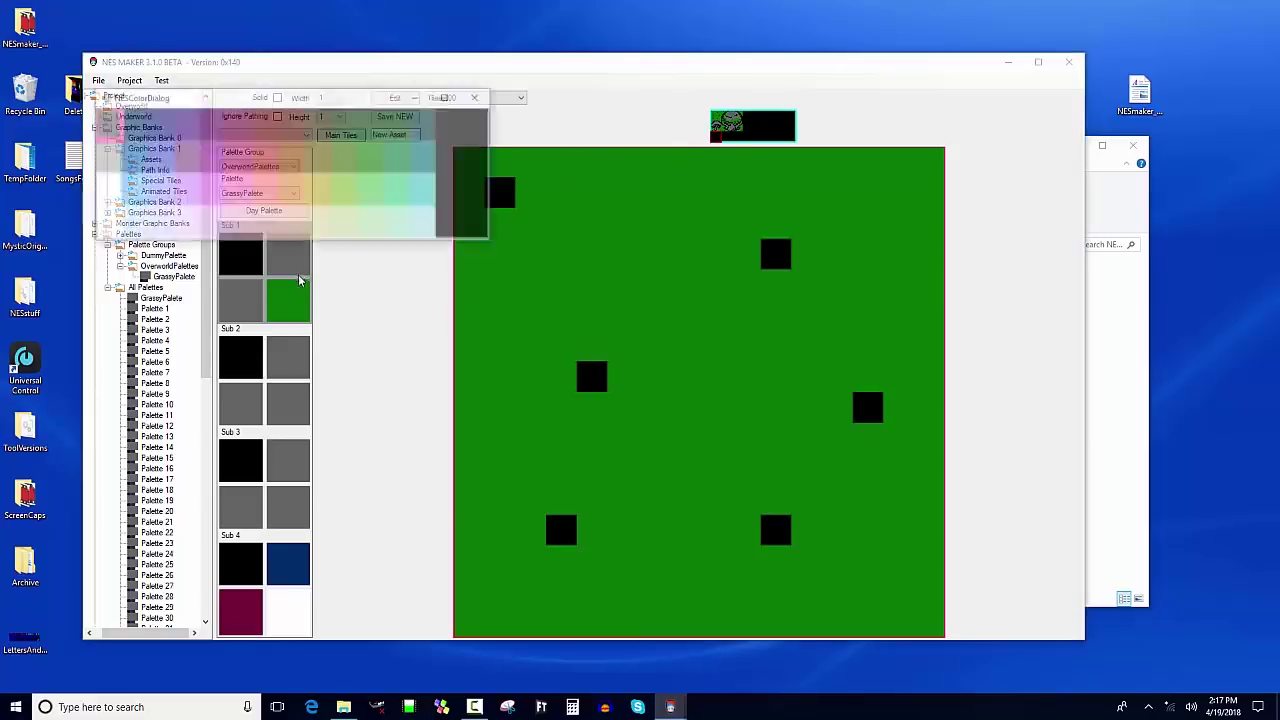
pyautogui.click(373, 199)
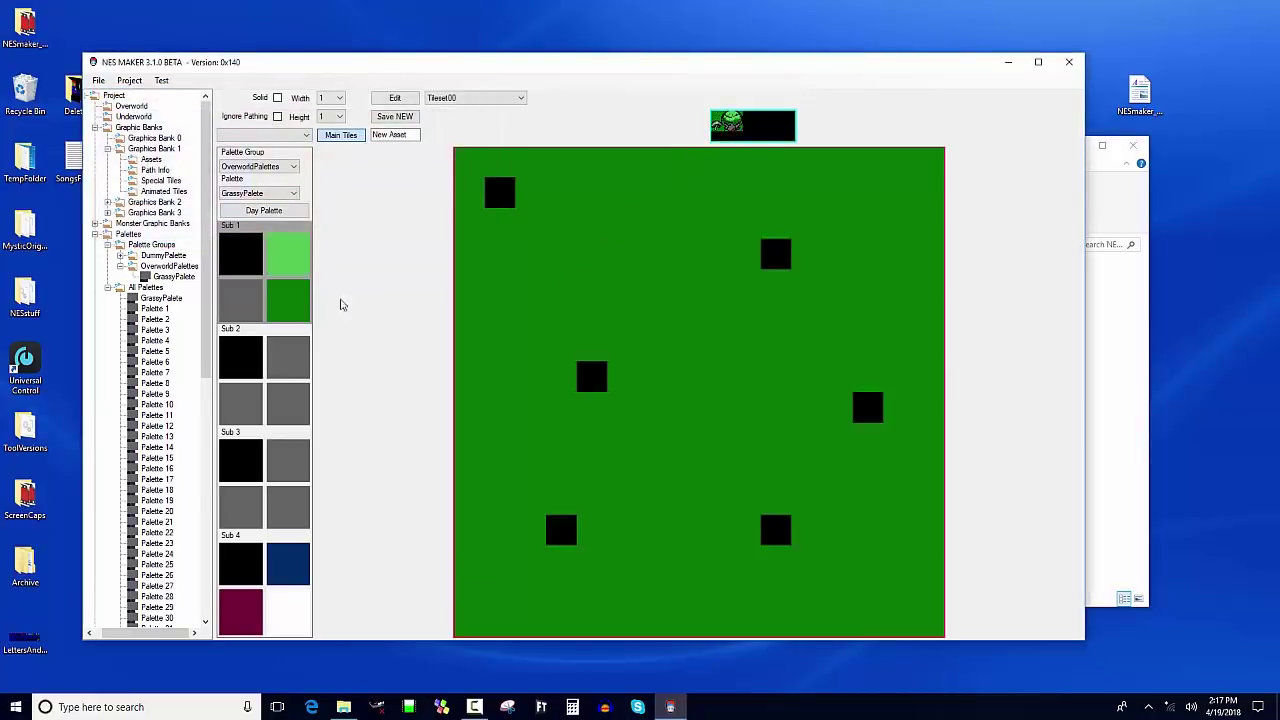
# Try olive, yellow, orange and dark brown for Sub 1's third colour, settling on yellow-olive.
pyautogui.click(252, 300)
pyautogui.click(327, 183)
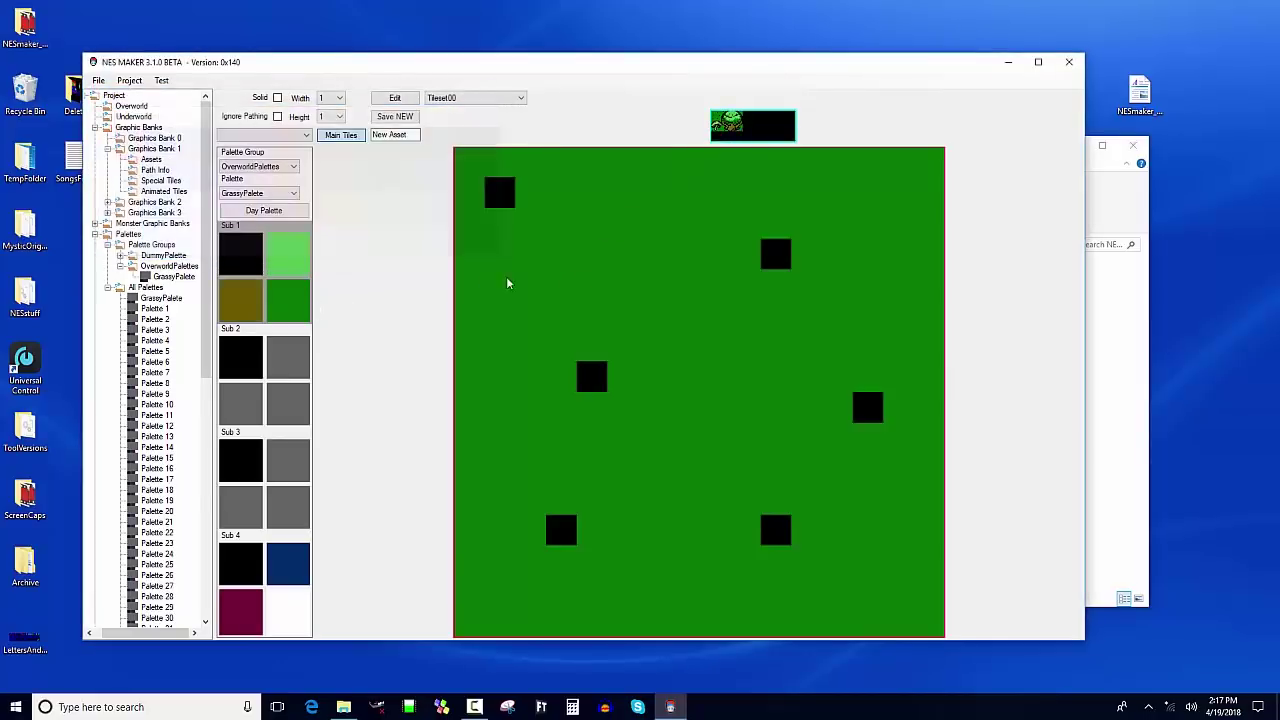
pyautogui.click(252, 303)
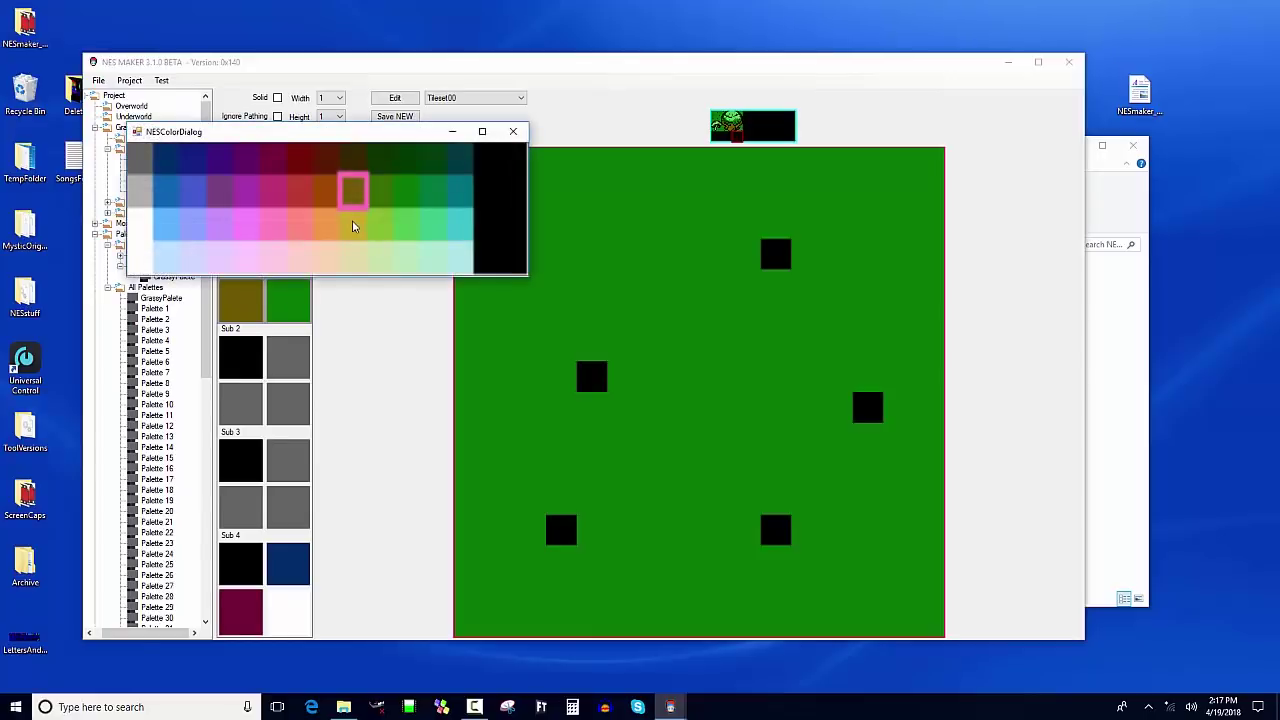
pyautogui.click(354, 222)
pyautogui.click(240, 292)
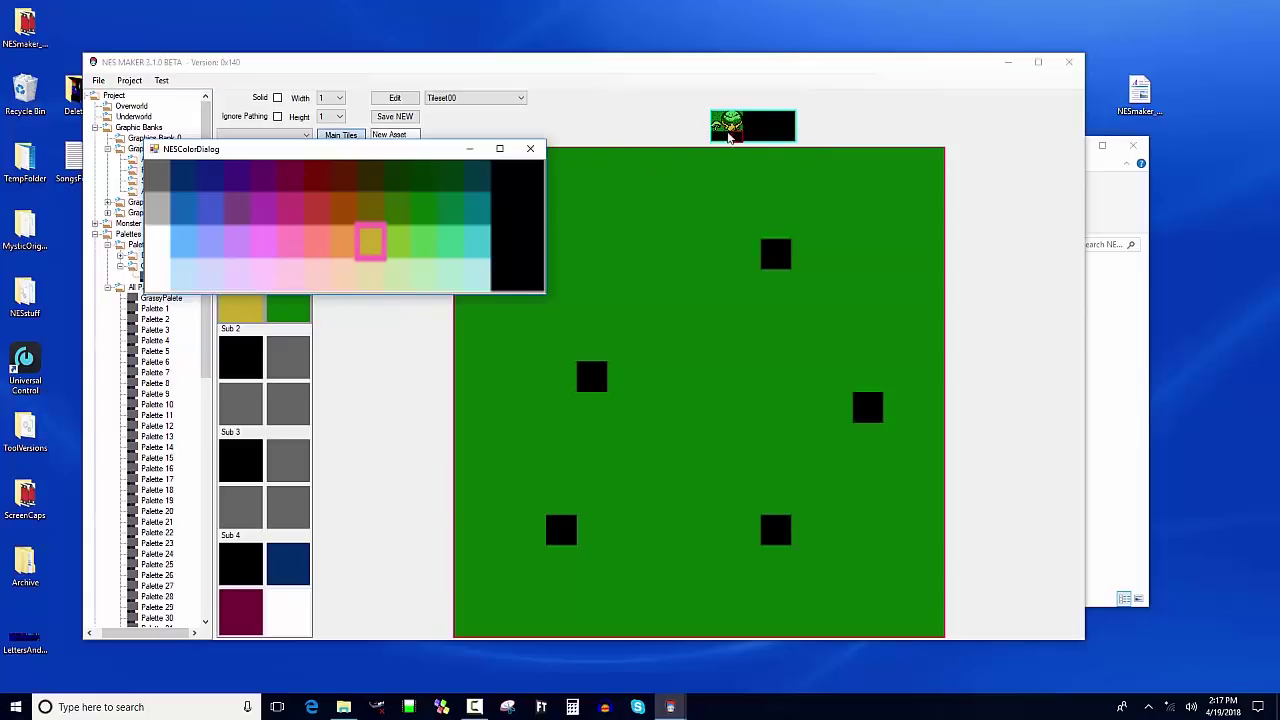
pyautogui.click(345, 246)
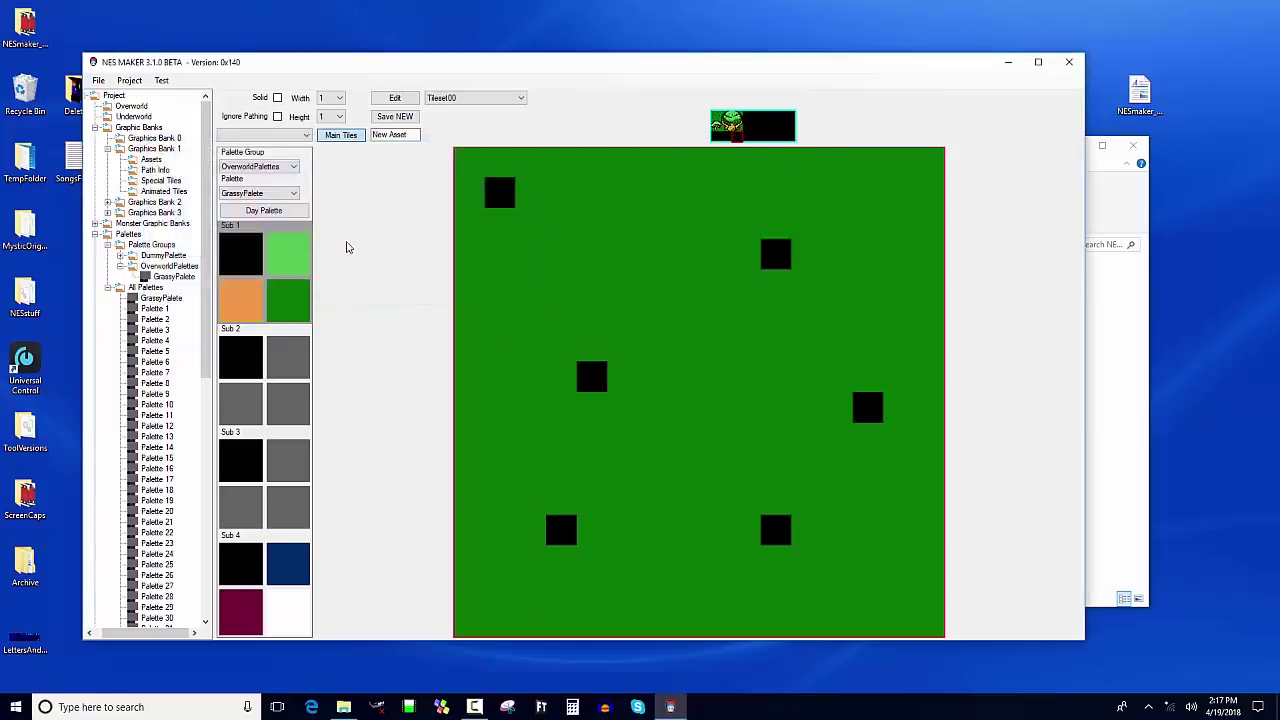
pyautogui.click(243, 294)
pyautogui.click(373, 205)
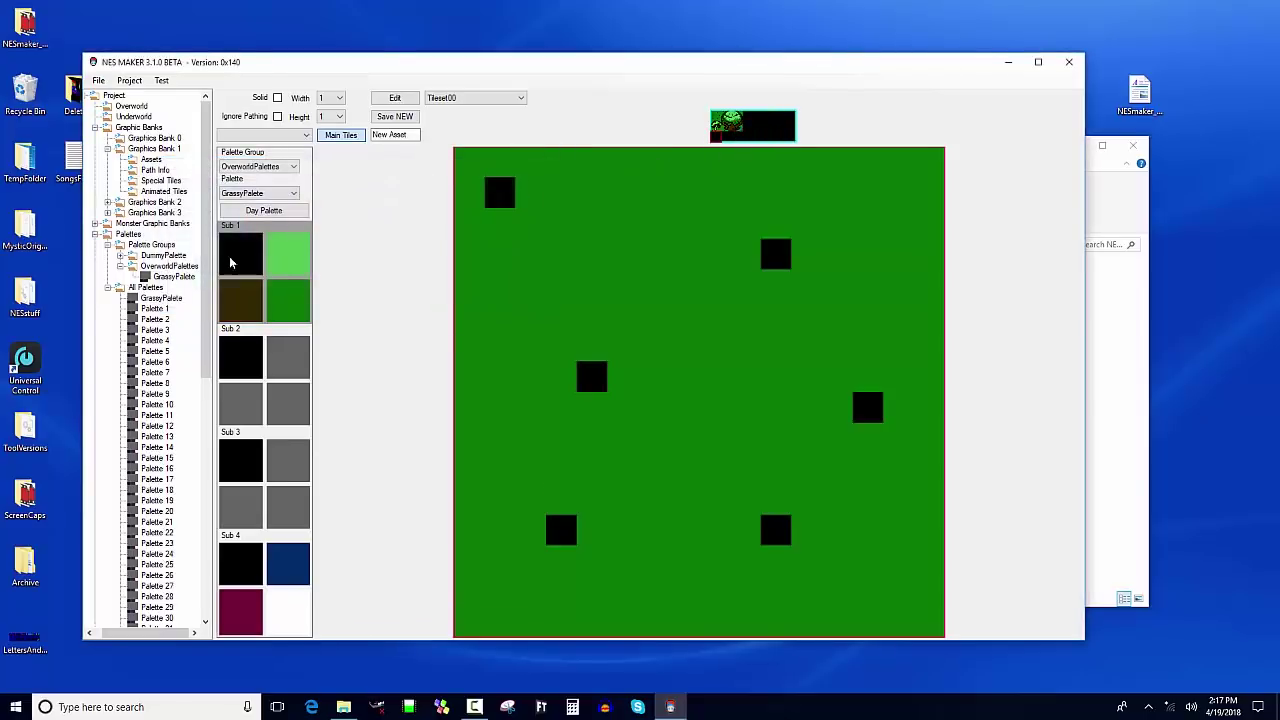
pyautogui.click(245, 294)
pyautogui.click(255, 125)
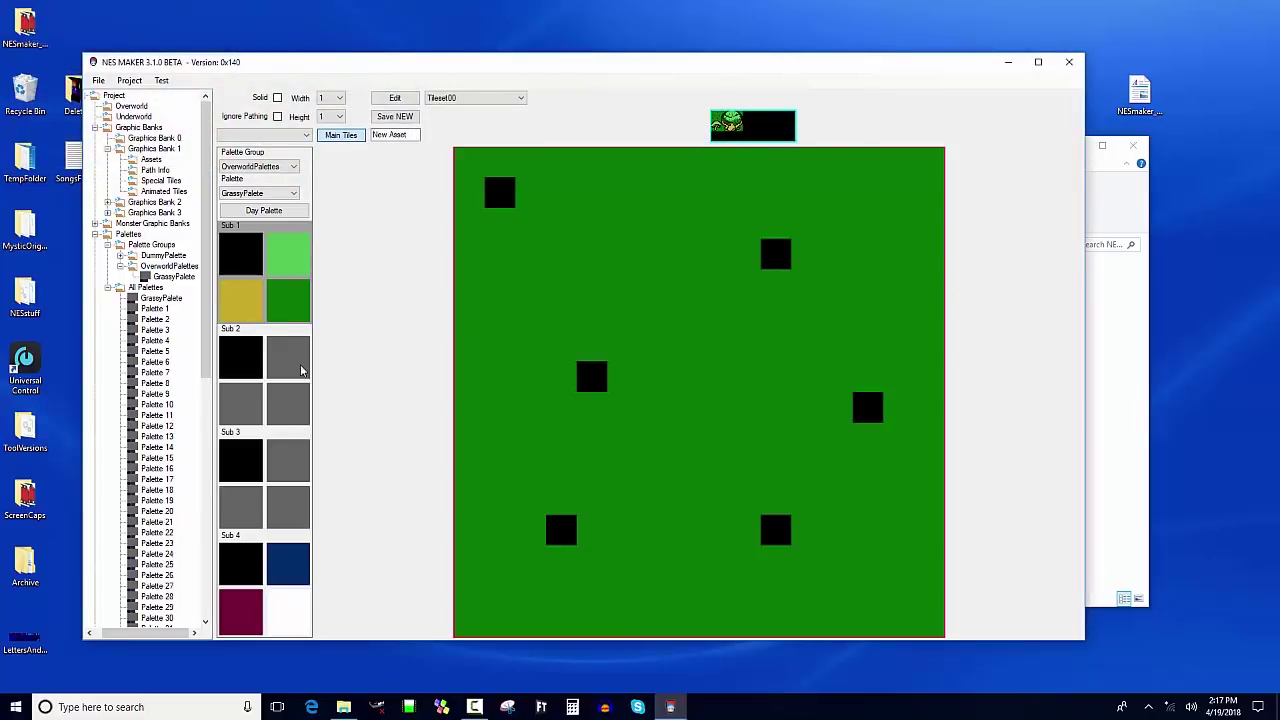
# In Sub 2, set the last colour to green, the second to light beige and the third to pink.
pyautogui.click(244, 369)
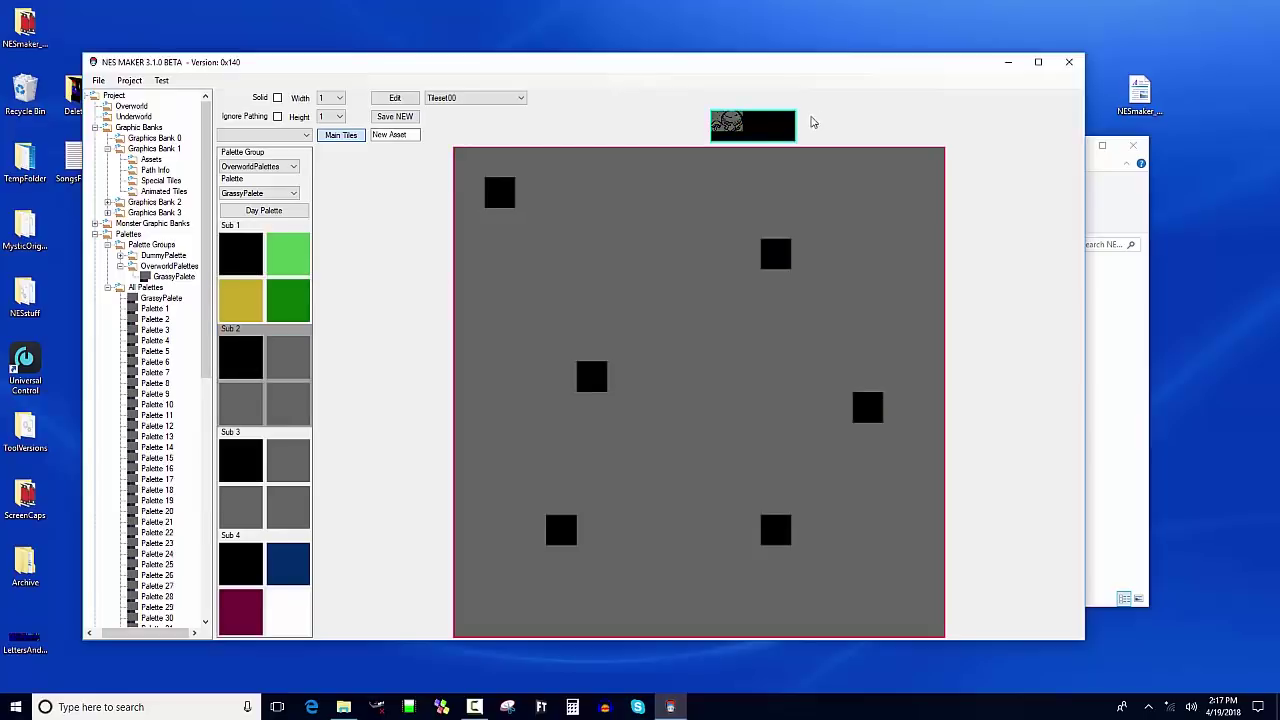
pyautogui.click(305, 410)
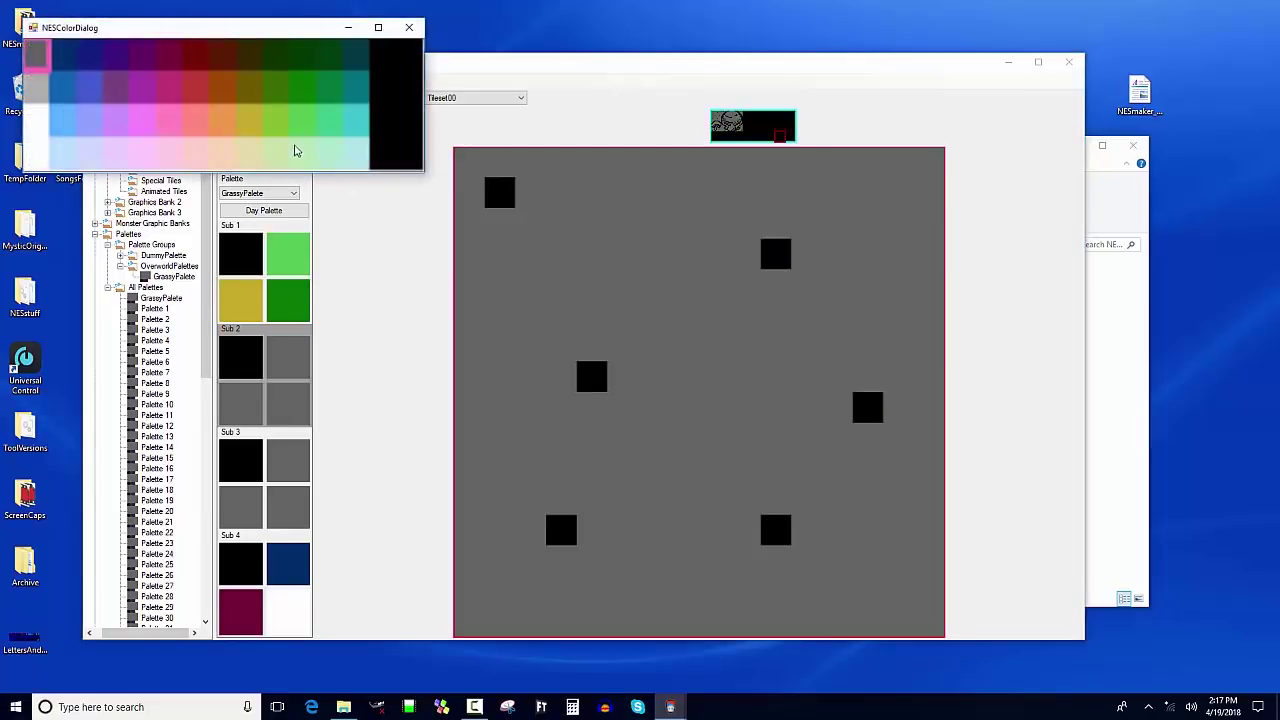
pyautogui.click(306, 103)
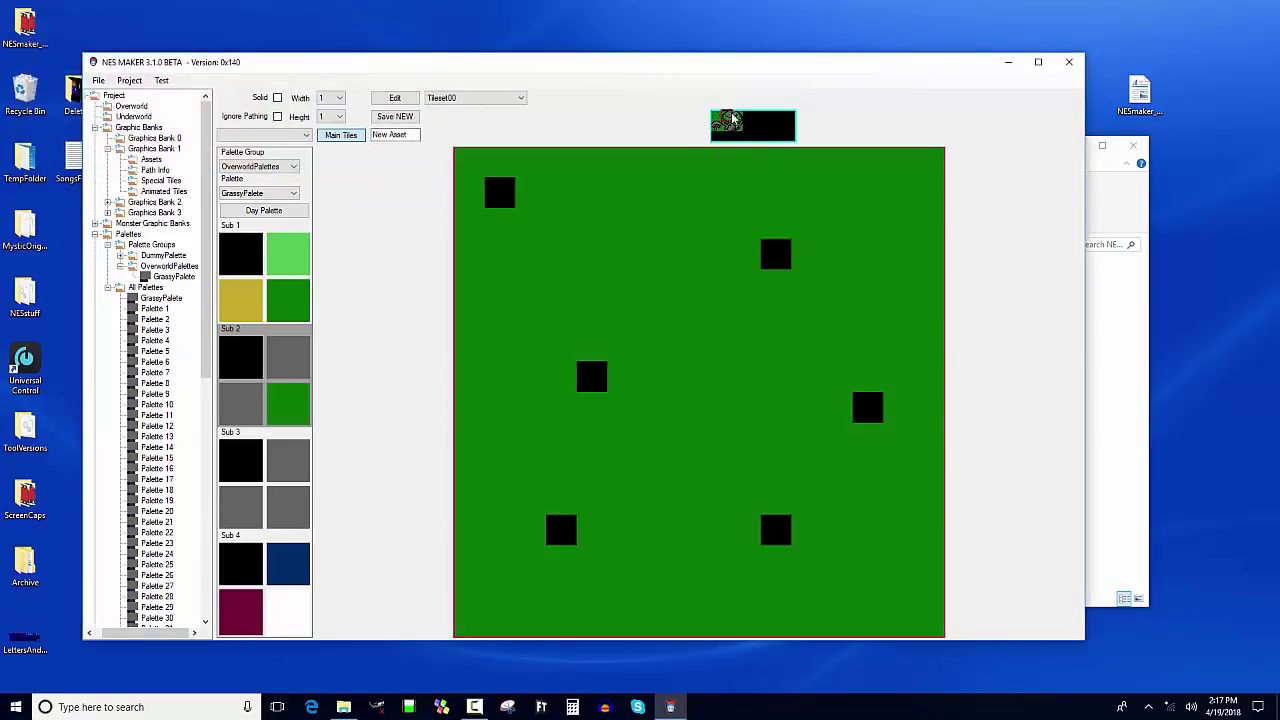
pyautogui.click(292, 372)
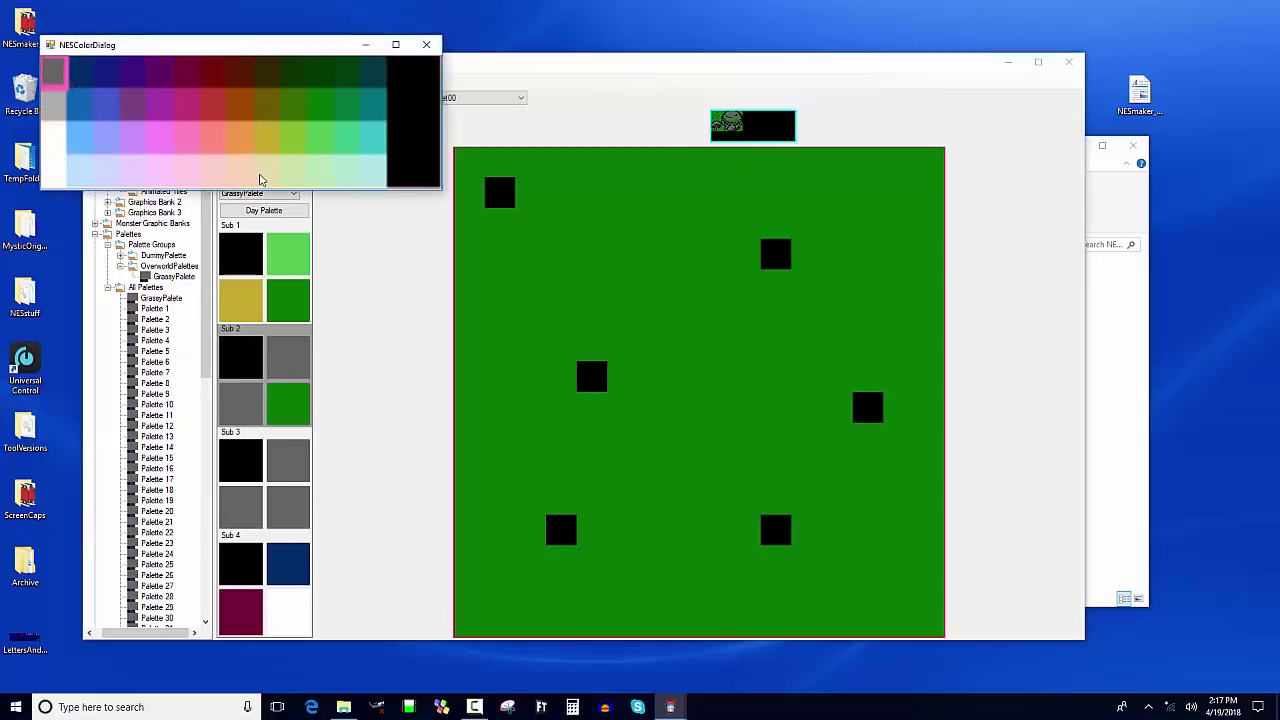
pyautogui.click(280, 179)
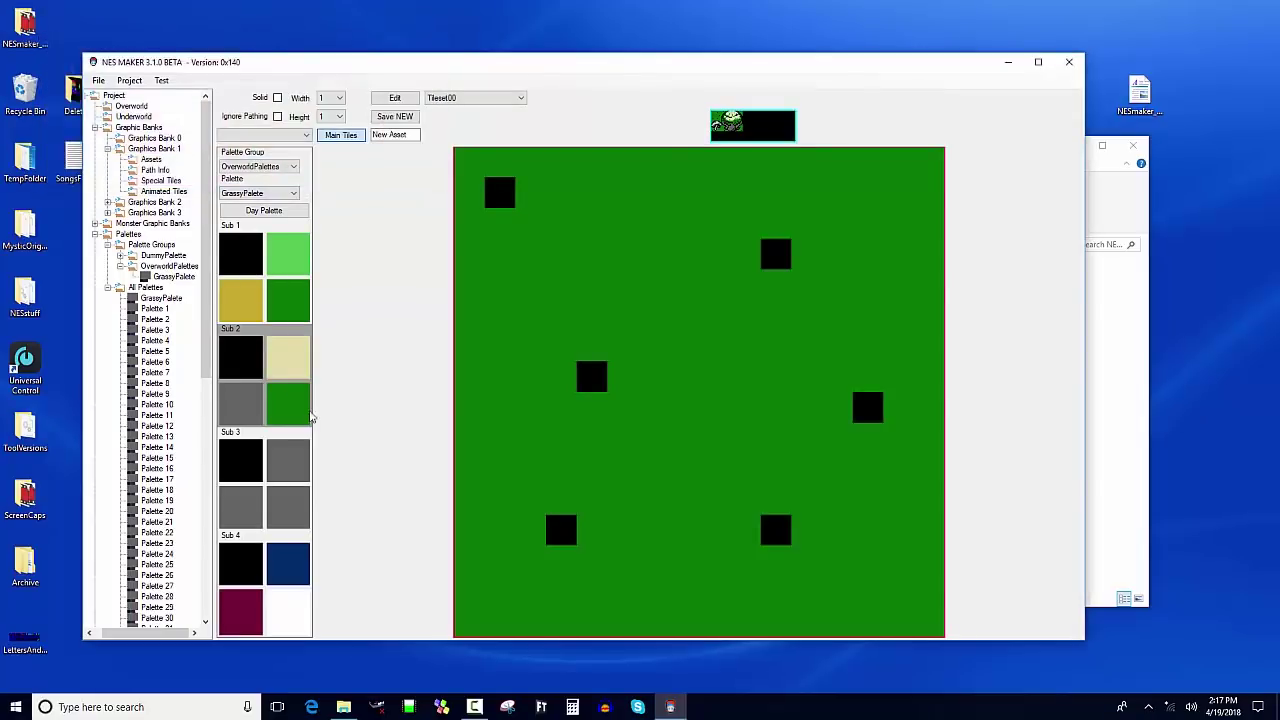
pyautogui.click(228, 412)
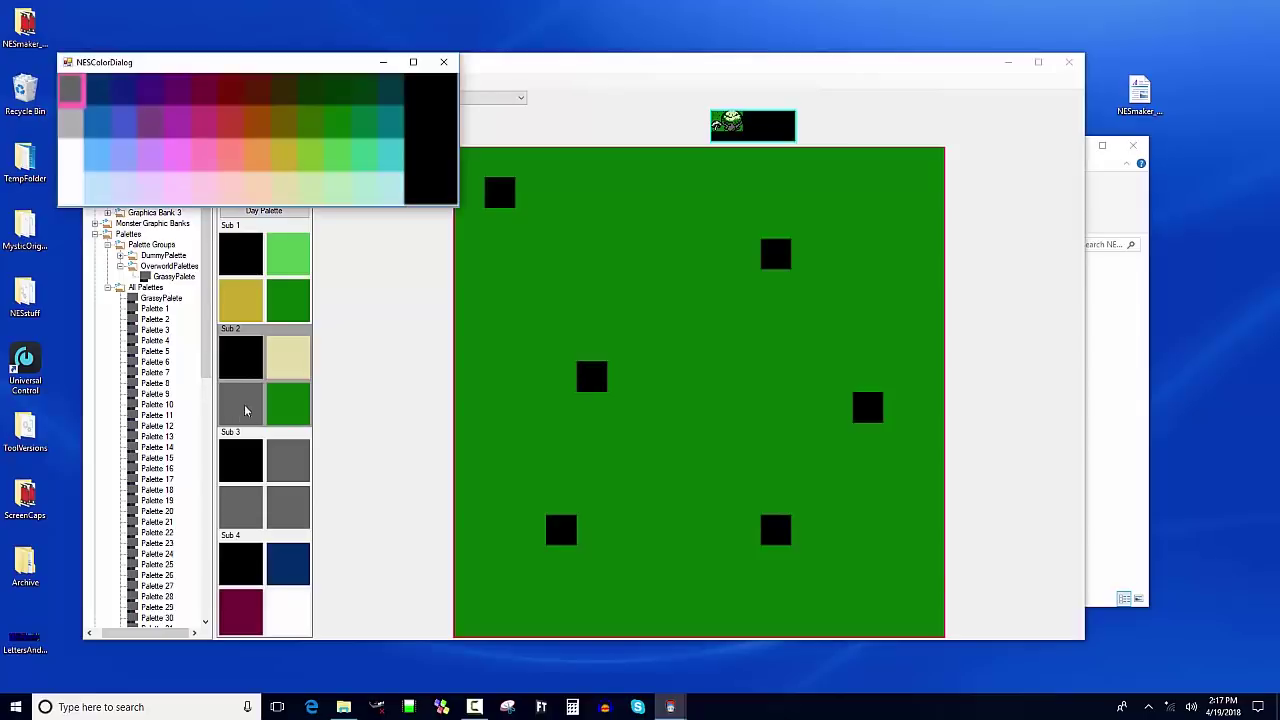
pyautogui.click(178, 159)
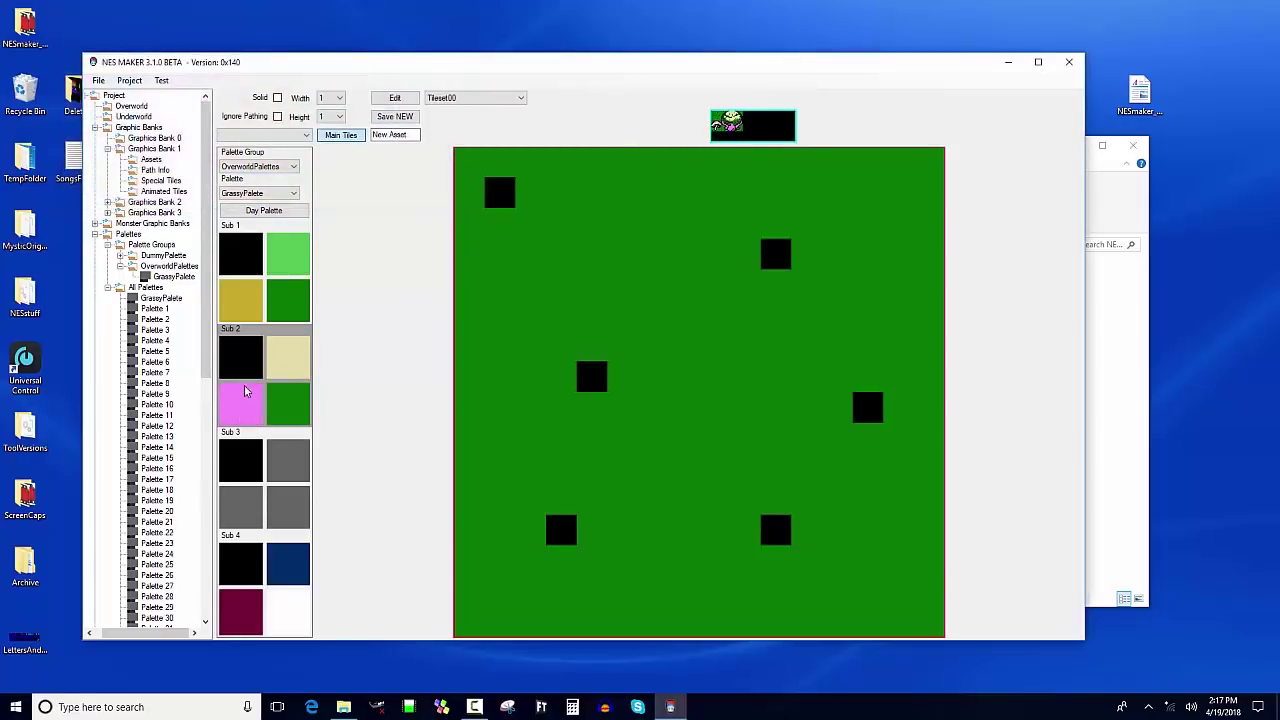
pyautogui.click(245, 265)
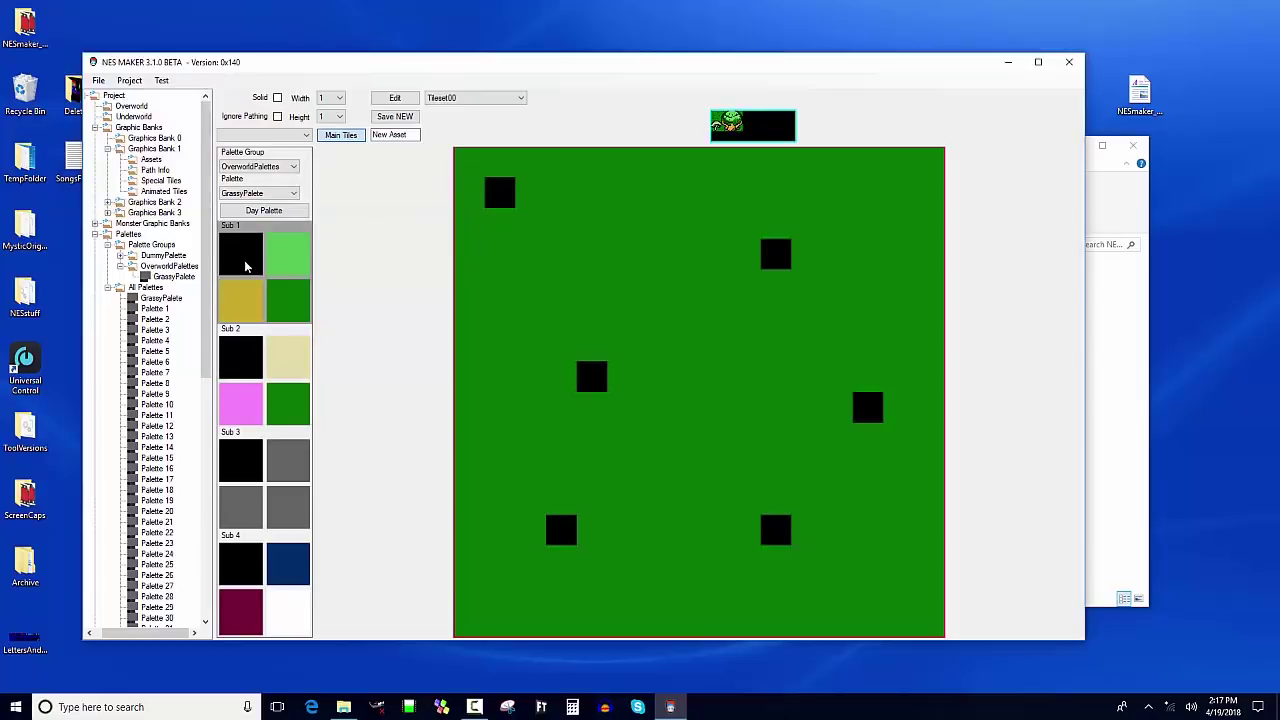
pyautogui.click(255, 360)
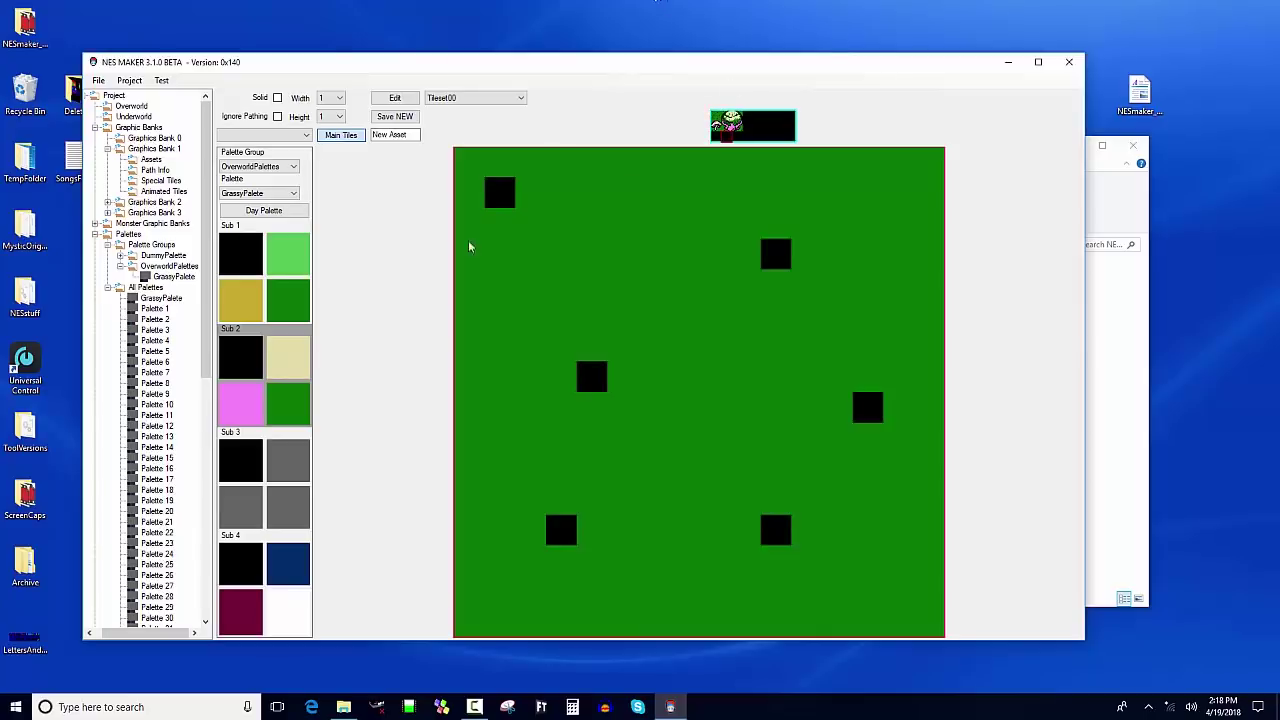
# Open the Pixel Editor and switch its palette group to DummyPalette.
pyautogui.click(243, 268)
pyautogui.moveTo(205, 250); pyautogui.dragTo(212, 530)
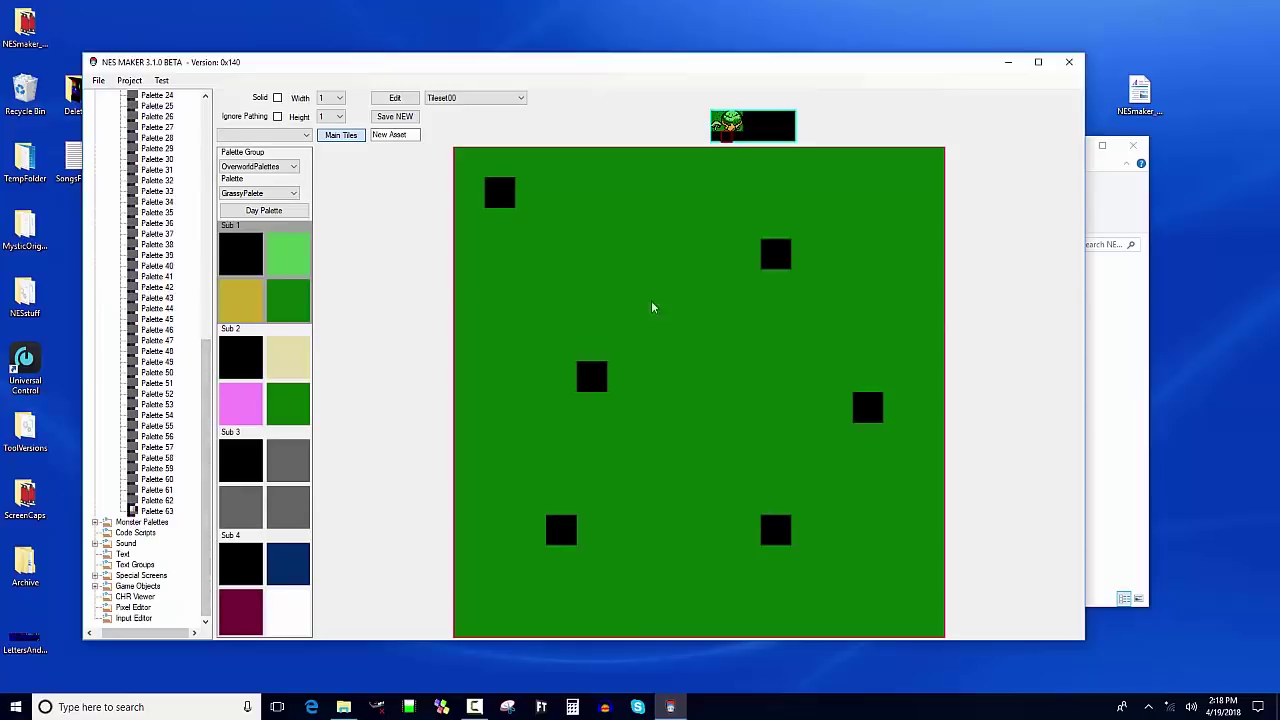
pyautogui.click(145, 609)
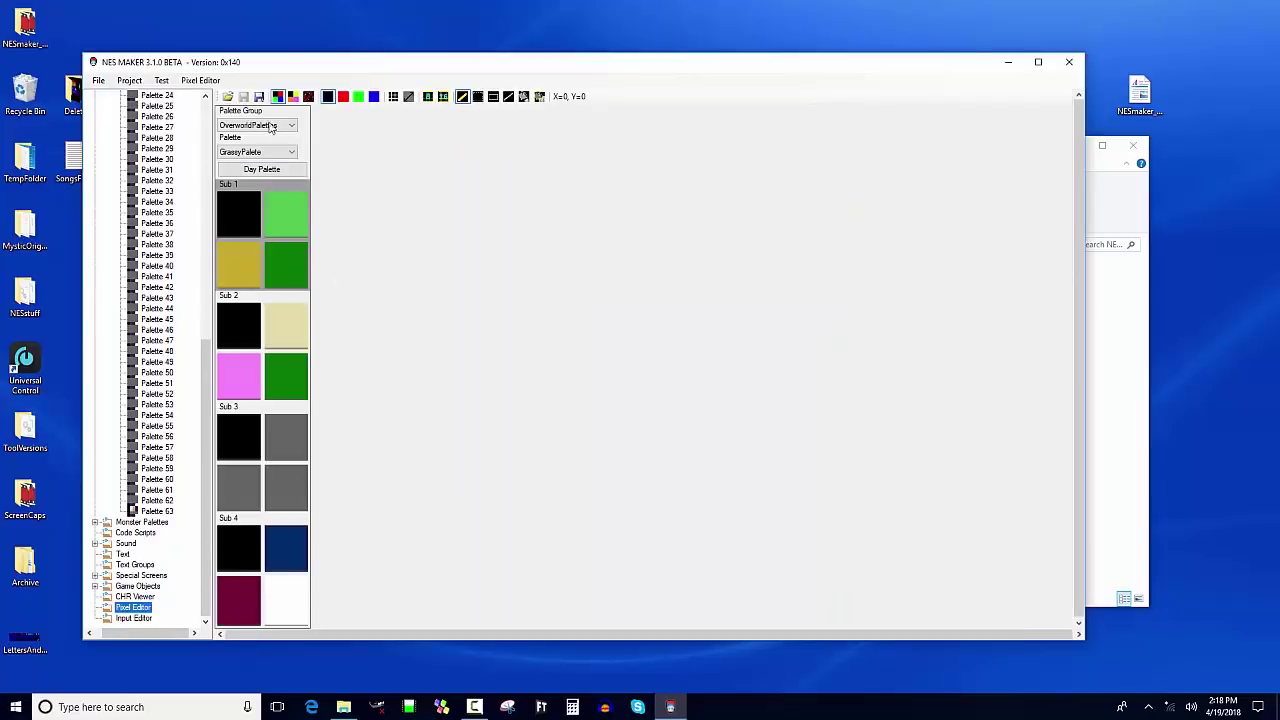
pyautogui.click(280, 151)
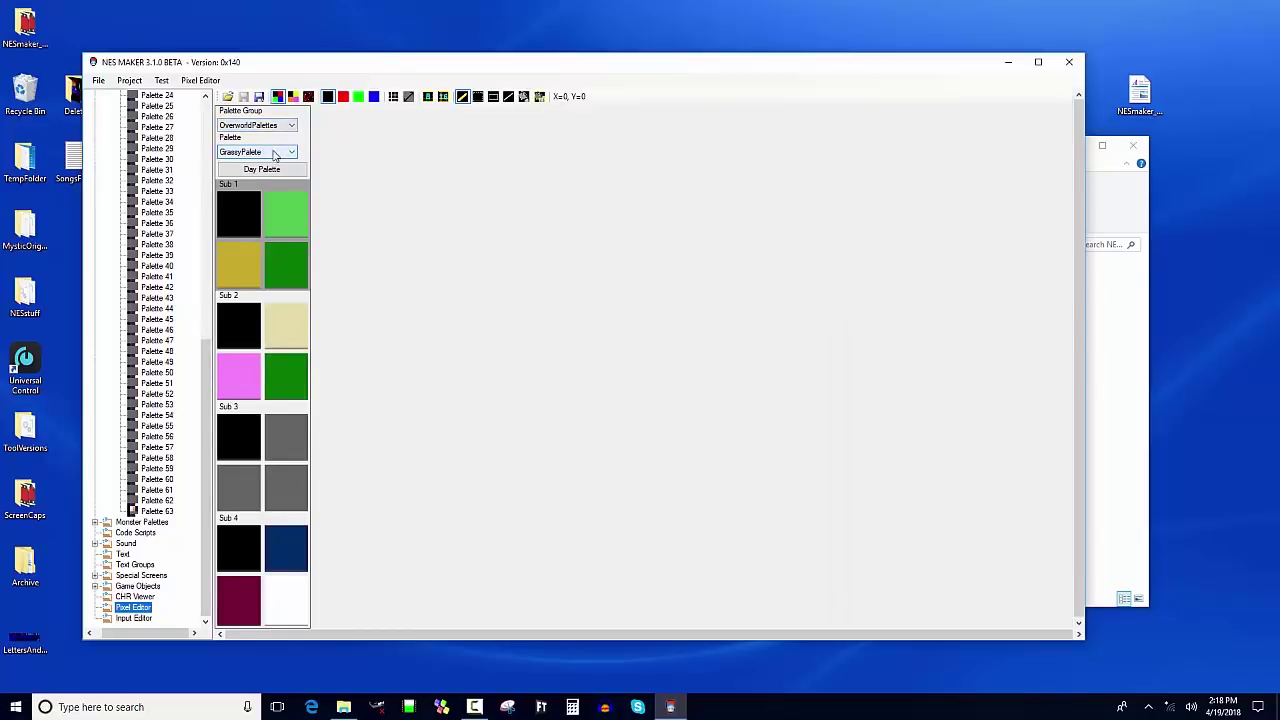
pyautogui.click(395, 212)
pyautogui.moveTo(206, 478)
pyautogui.mouseDown()
pyautogui.moveTo(206, 270)
pyautogui.moveTo(206, 474)
pyautogui.mouseUp()
pyautogui.click(283, 126)
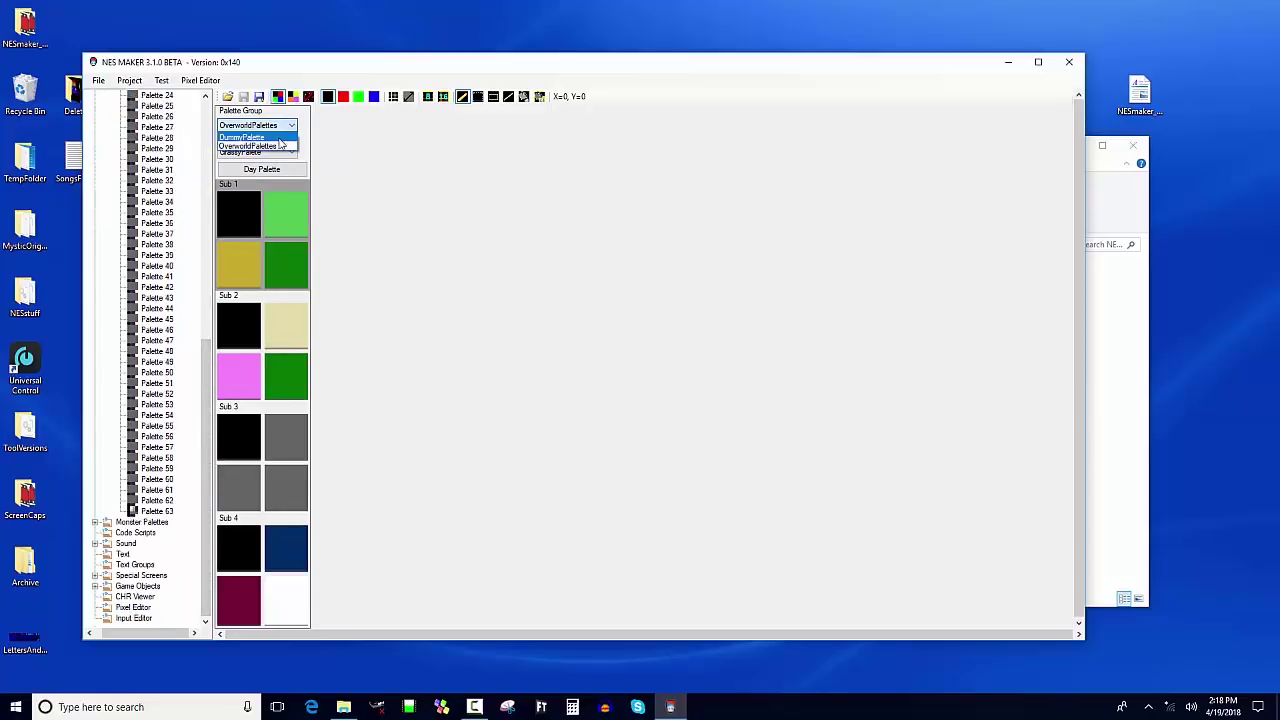
pyautogui.click(280, 138)
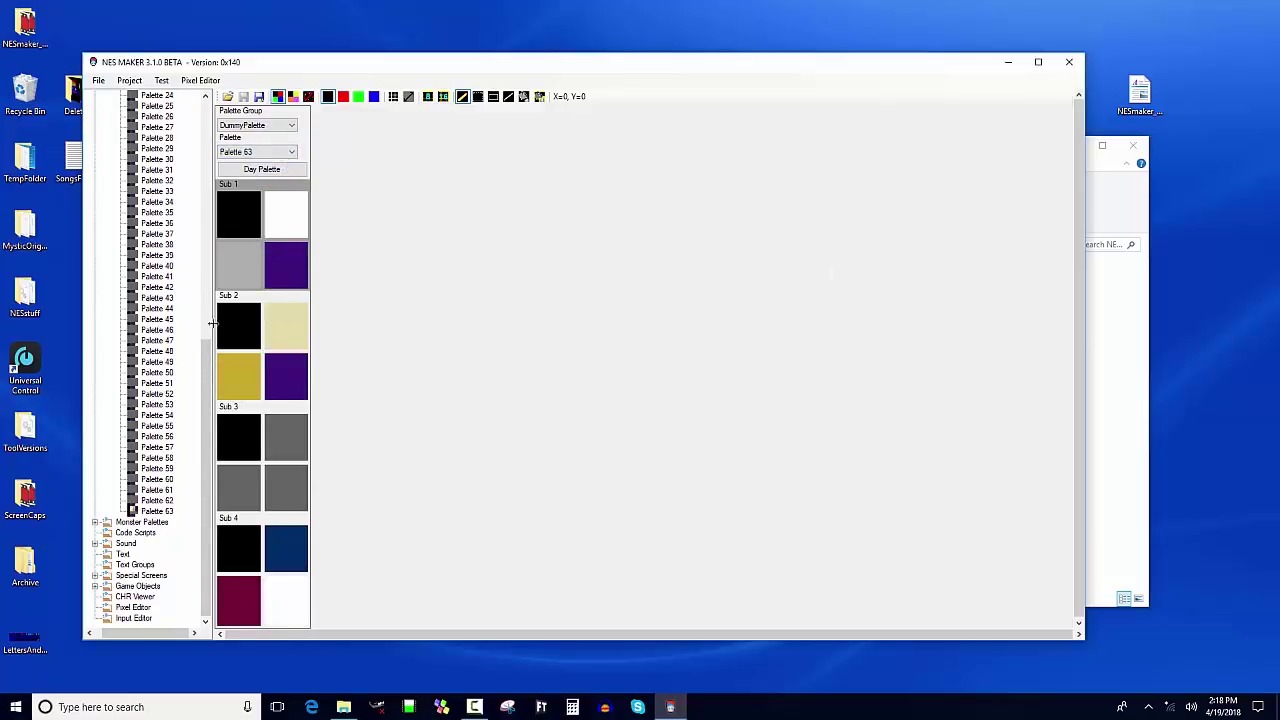
# Open the GrassyPalette overview from All Palettes, leaving its black first colour unchanged.
pyautogui.moveTo(200, 372); pyautogui.dragTo(204, 160)
pyautogui.click(166, 224)
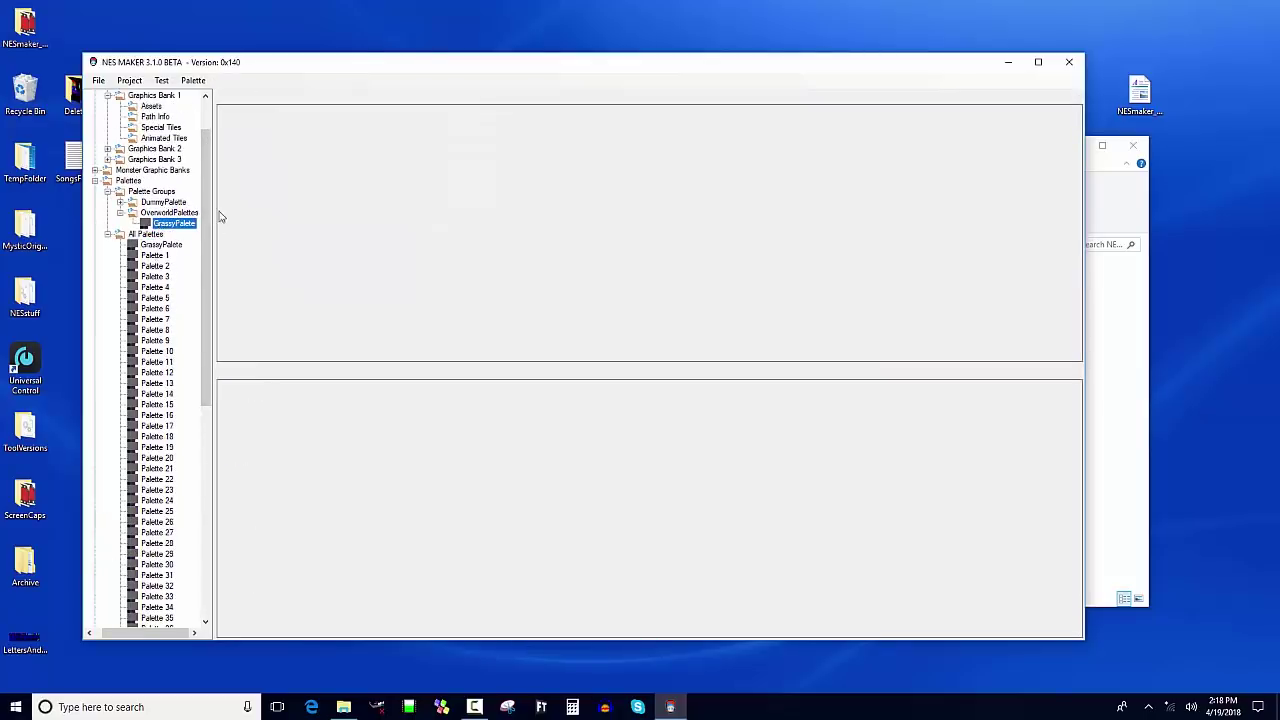
pyautogui.click(430, 120)
pyautogui.click(430, 120)
pyautogui.click(158, 245)
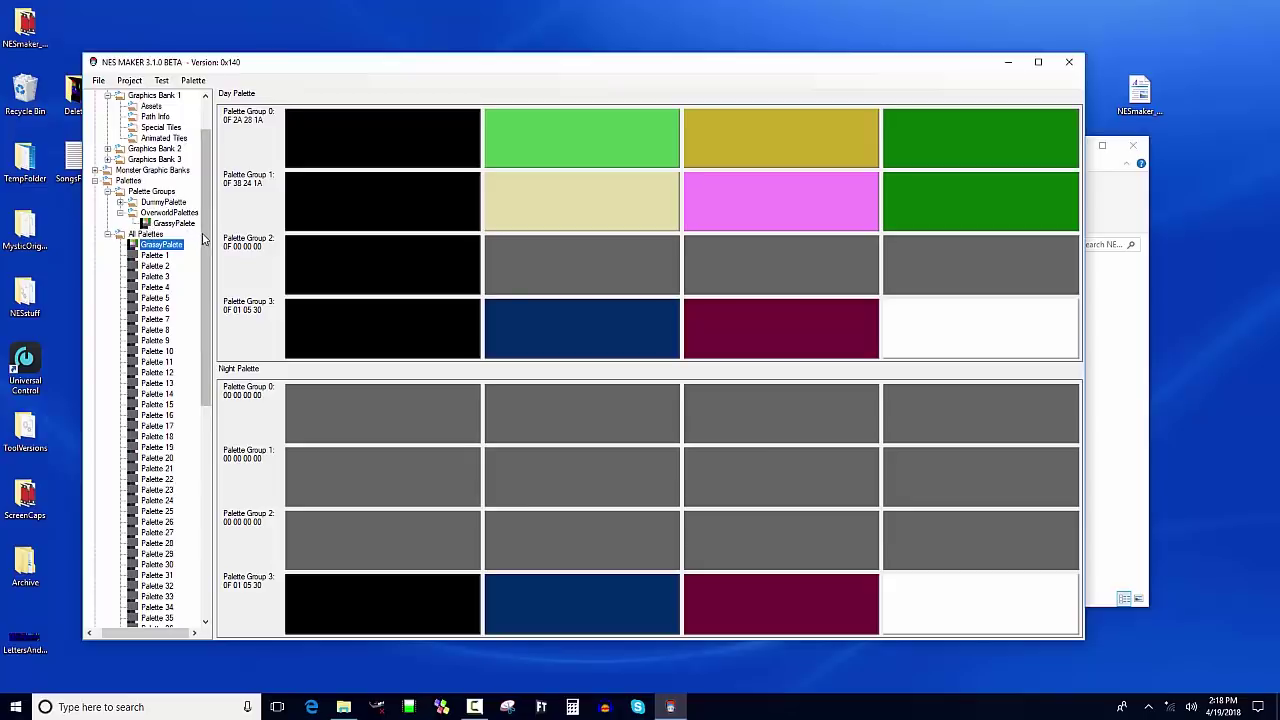
pyautogui.scroll(2, 205, 240)
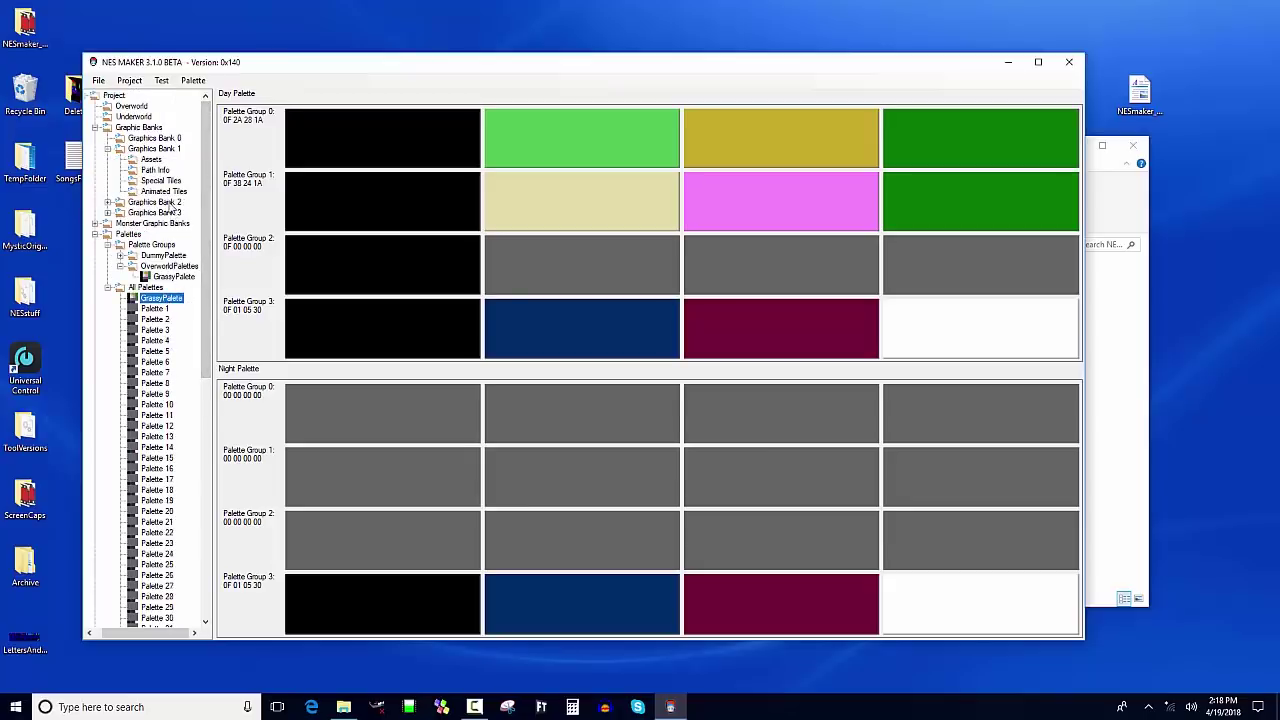
# Open the Graphics Bank 1 assets and preview Tileset01 before returning to Tileset00.
pyautogui.click(155, 160)
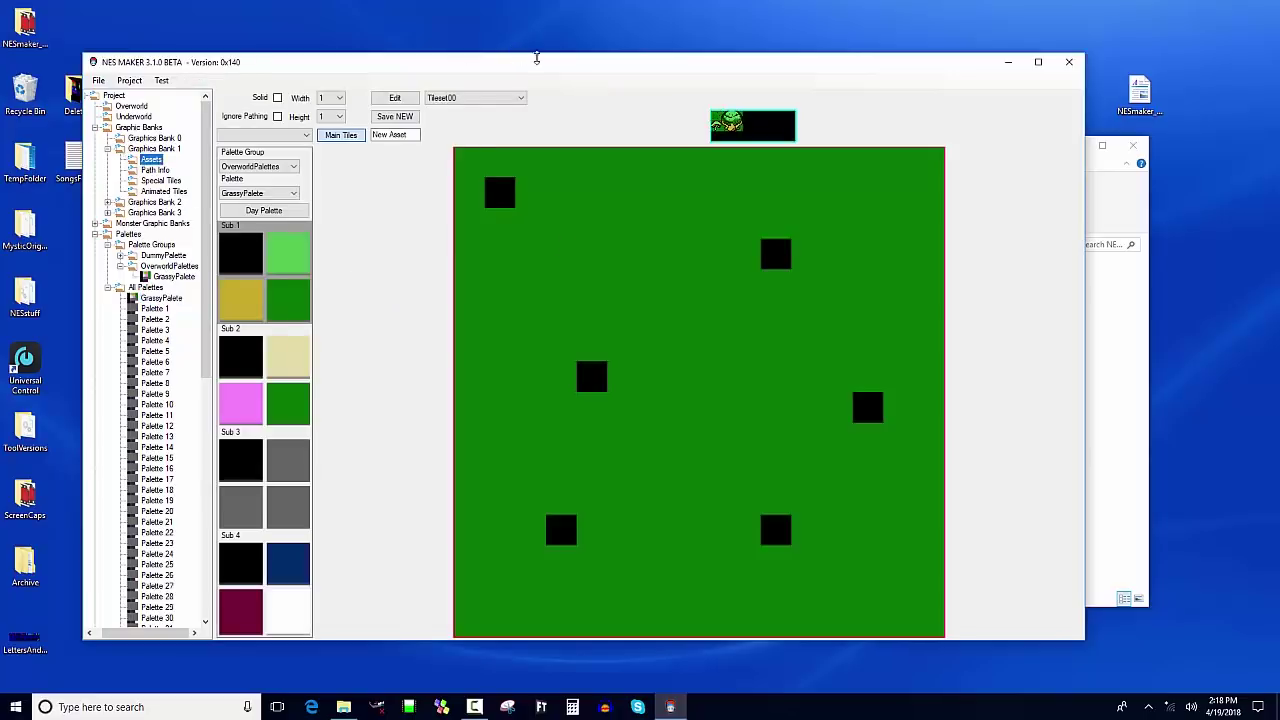
pyautogui.click(507, 98)
pyautogui.click(507, 99)
pyautogui.click(507, 98)
pyautogui.click(488, 118)
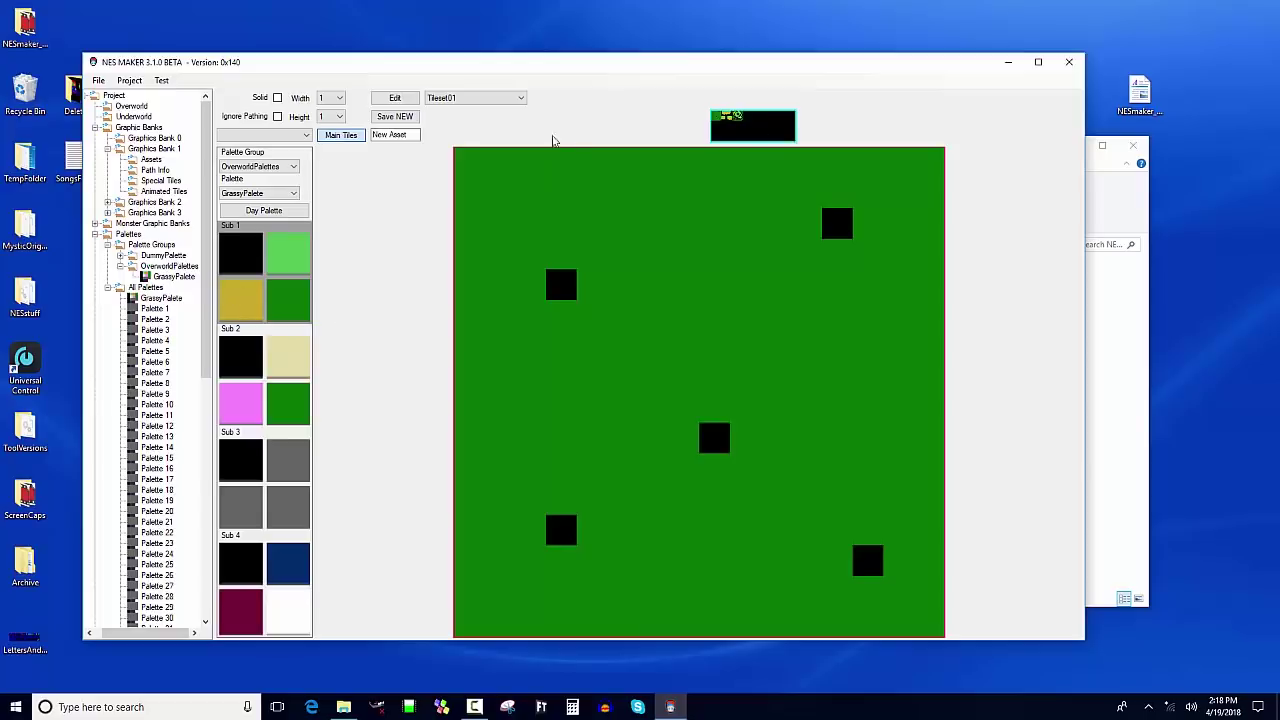
pyautogui.click(505, 98)
pyautogui.click(503, 109)
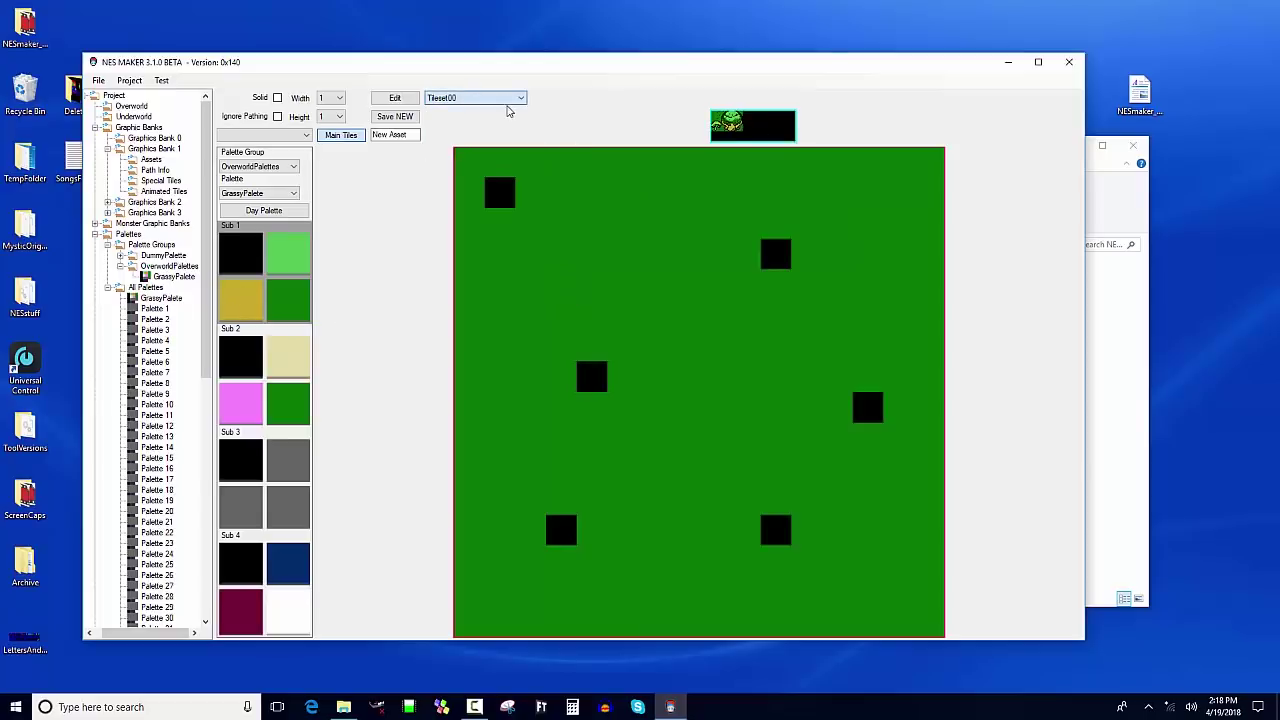
# Preview Tileset01 and Tileset02 on the map, then settle back on Tileset00.
pyautogui.click(505, 98)
pyautogui.click(503, 118)
pyautogui.click(505, 98)
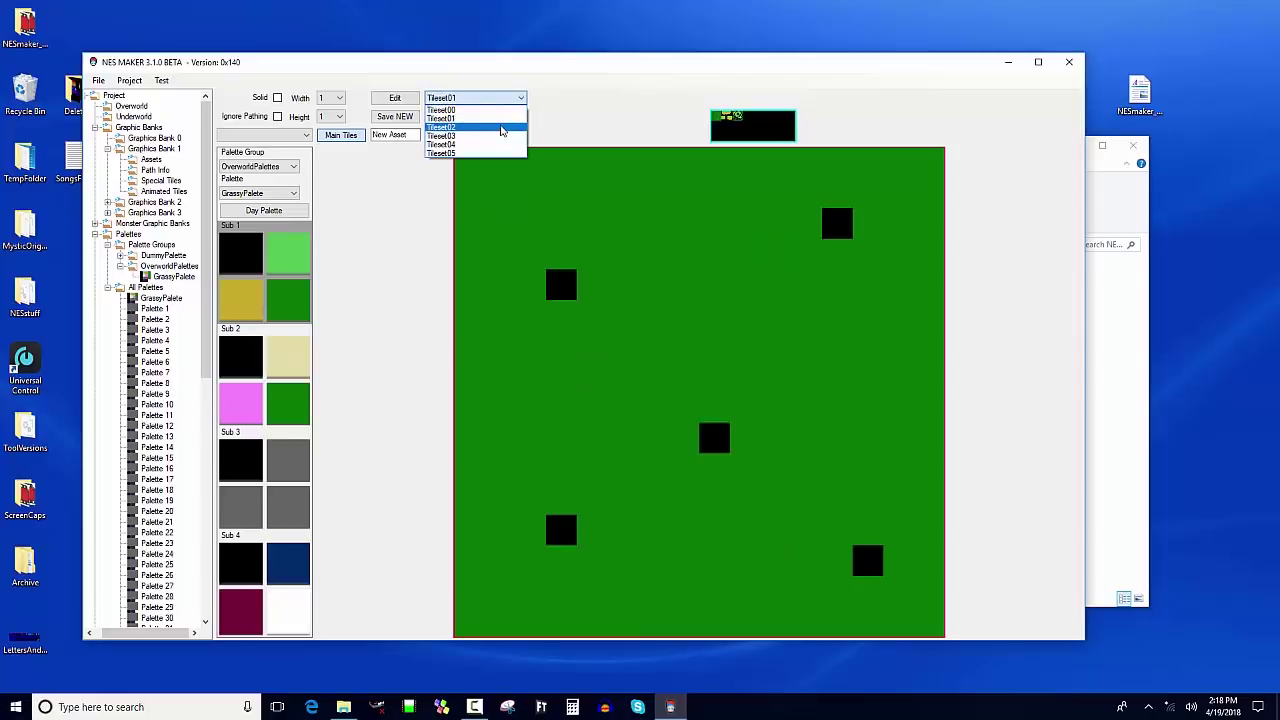
pyautogui.click(500, 127)
pyautogui.click(505, 98)
pyautogui.click(503, 109)
pyautogui.click(518, 98)
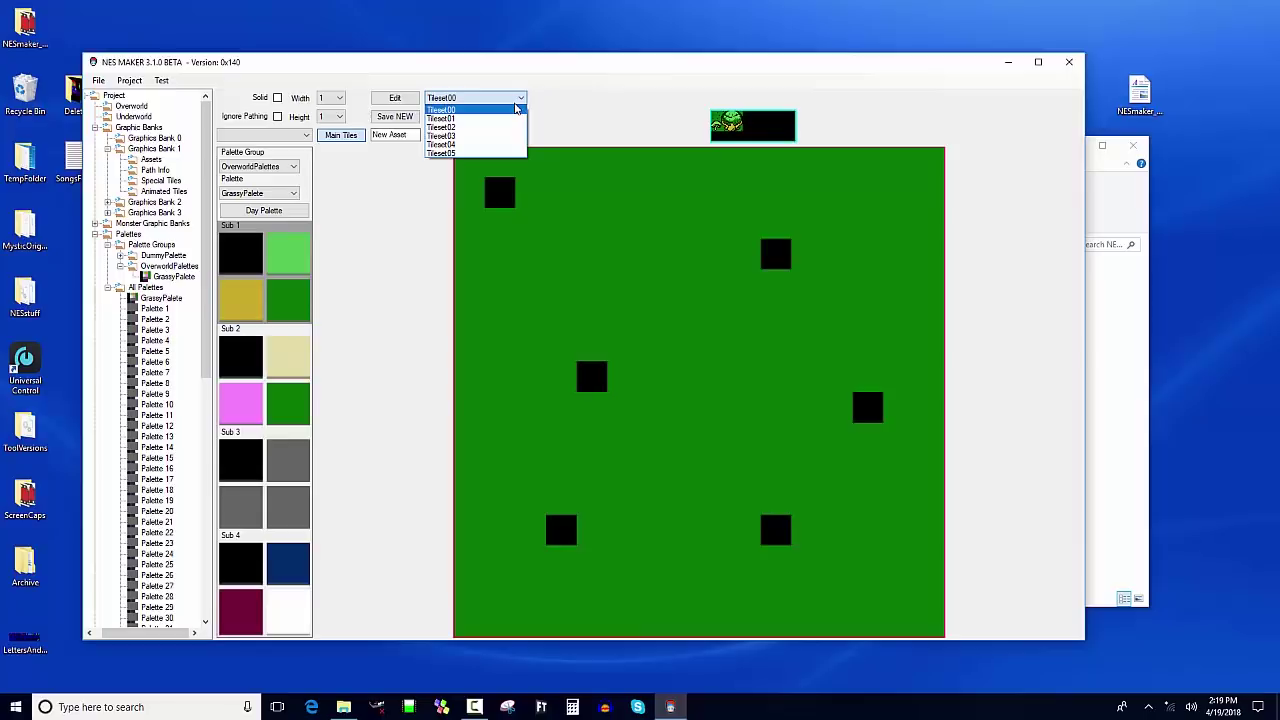
pyautogui.click(568, 98)
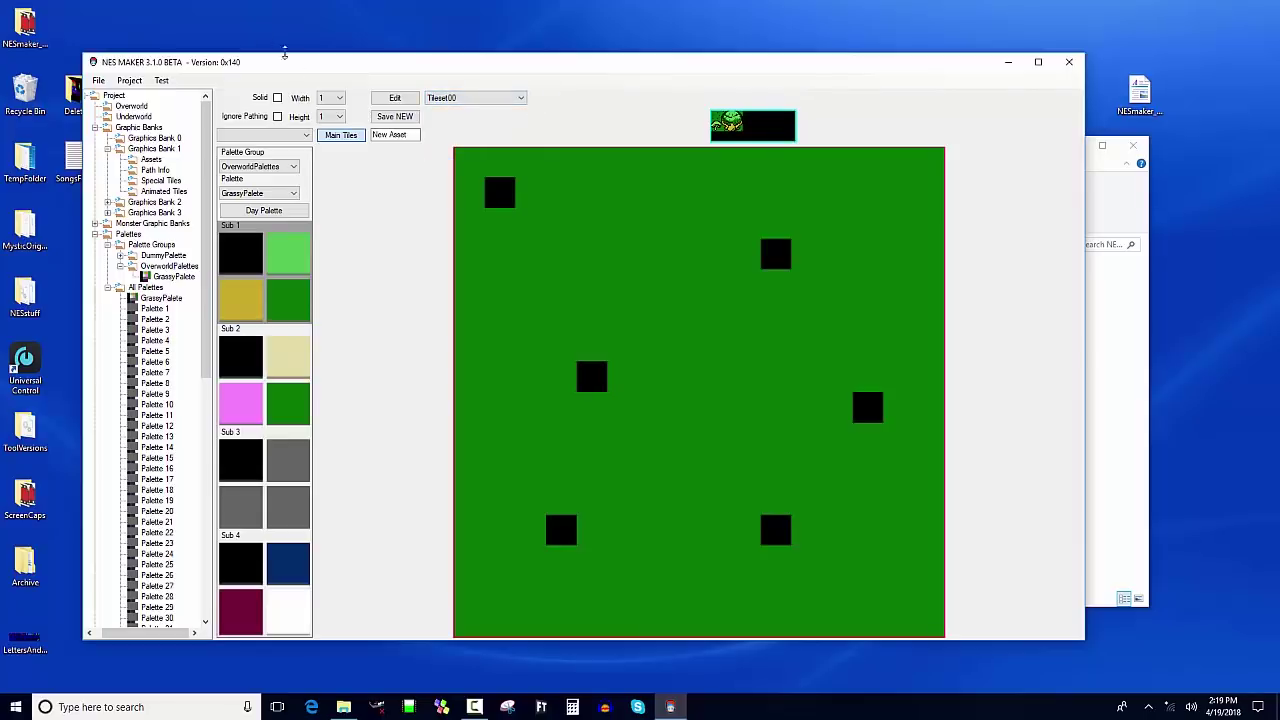
# Open Project Settings on the Tilesets page showing Bank 1's tilesets.
pyautogui.click(129, 81)
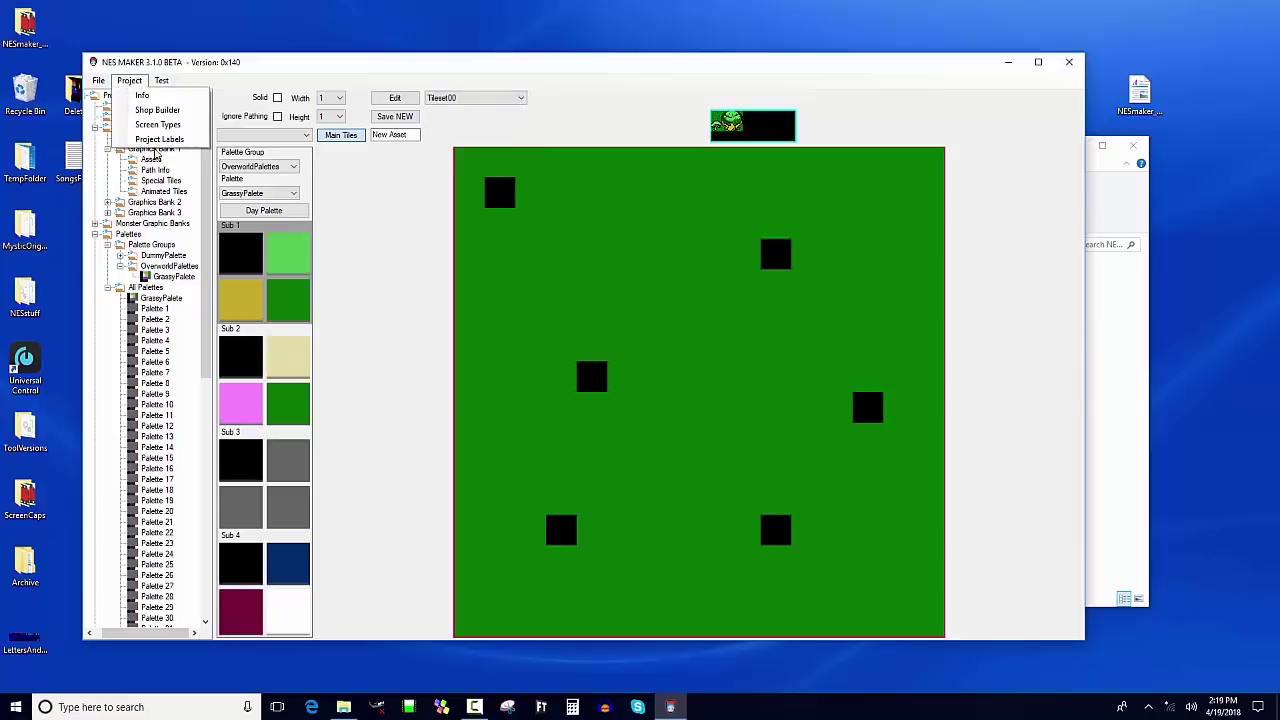
pyautogui.click(157, 140)
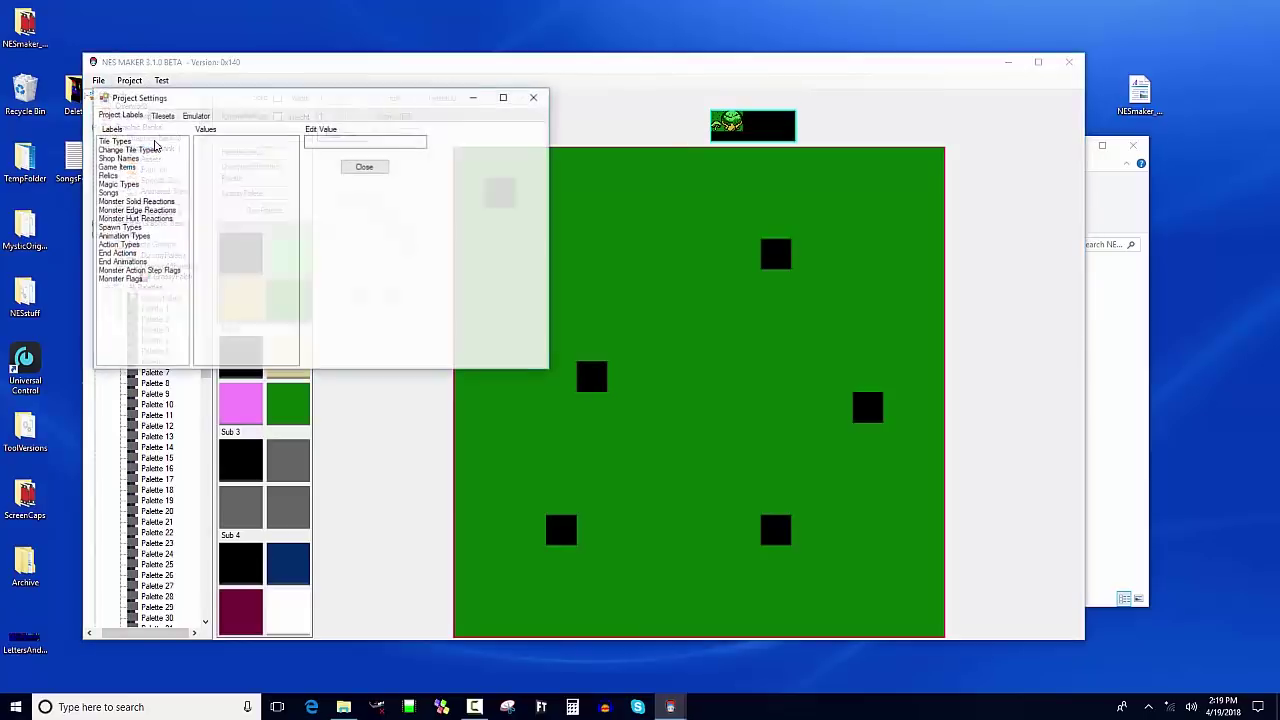
pyautogui.moveTo(230, 110); pyautogui.dragTo(519, 279)
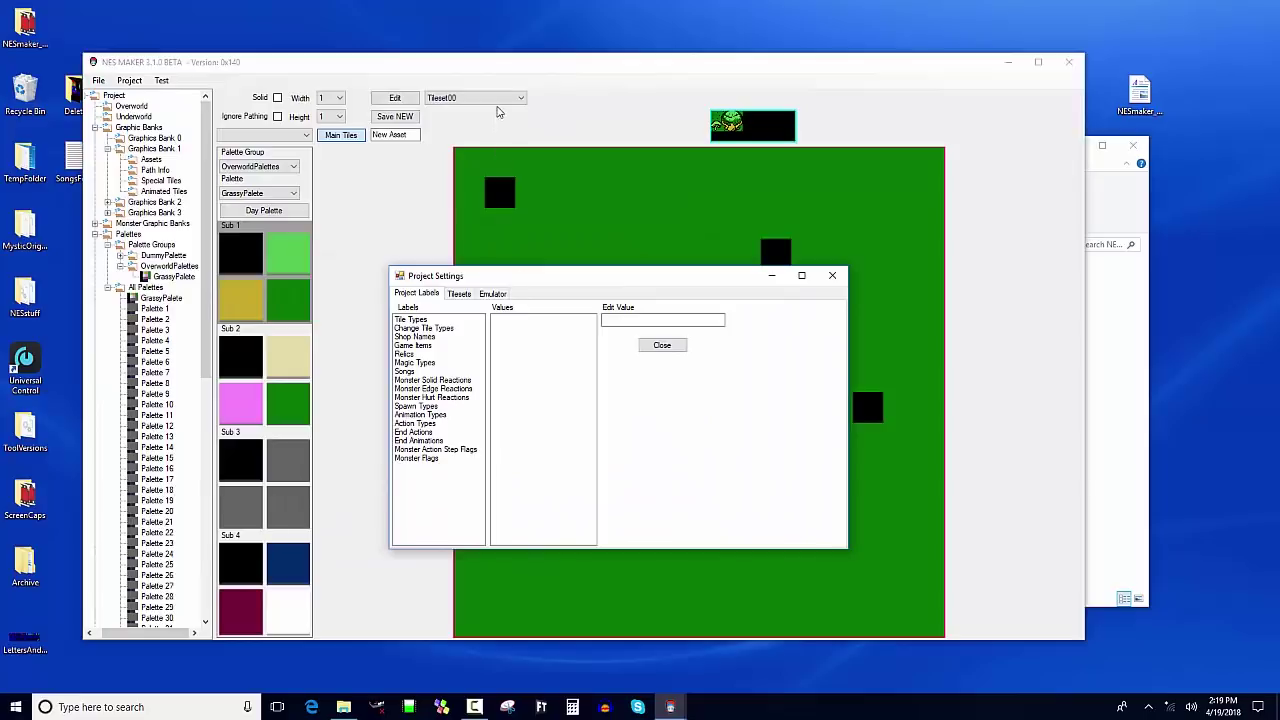
pyautogui.click(459, 295)
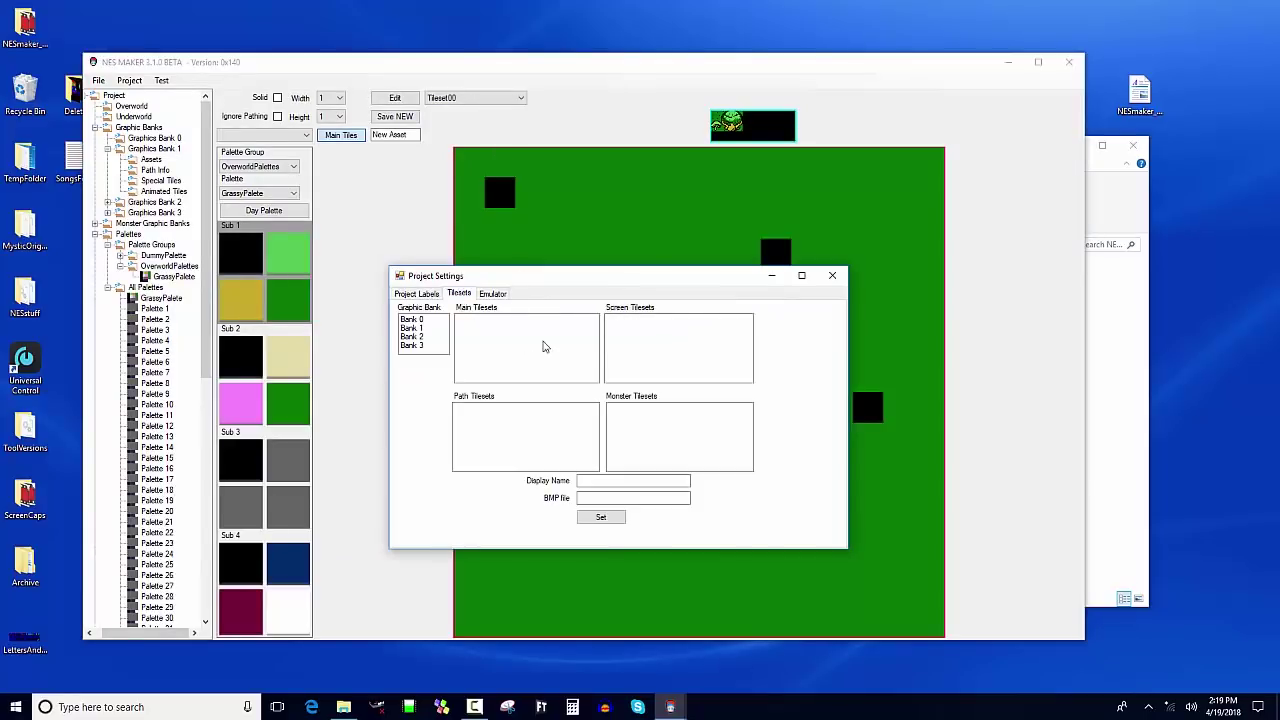
pyautogui.click(422, 329)
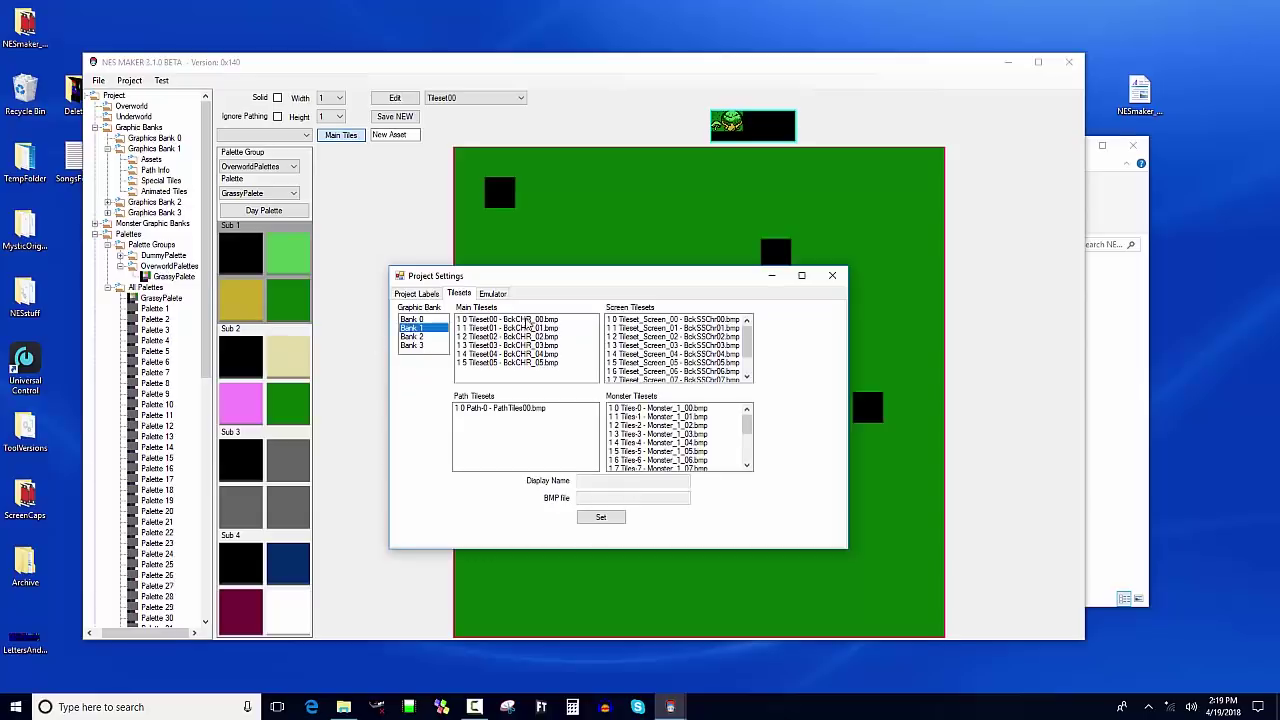
# Rename the first main tileset, Tileset00, to Grassland.
pyautogui.click(486, 320)
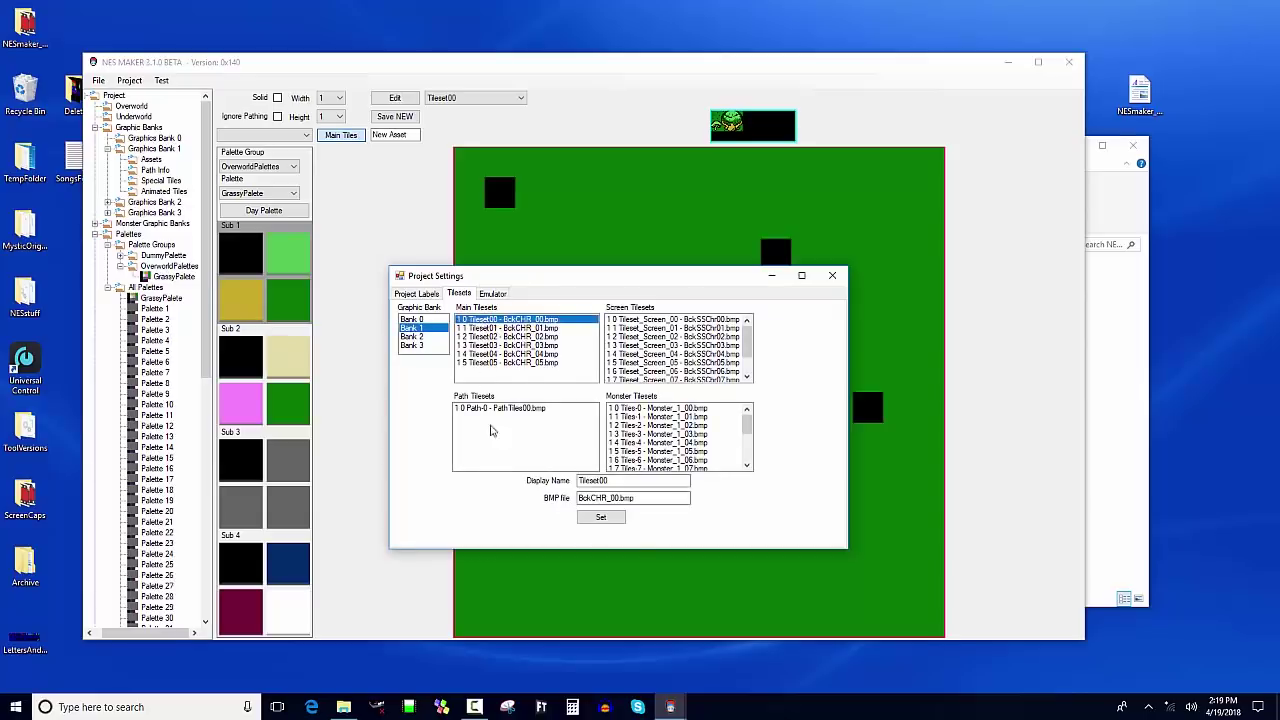
pyautogui.press('Tab')
pyautogui.write('Gr')
pyautogui.click(591, 516)
# Rename Tileset01 to Dungeon and close the project settings window.
pyautogui.click(521, 328)
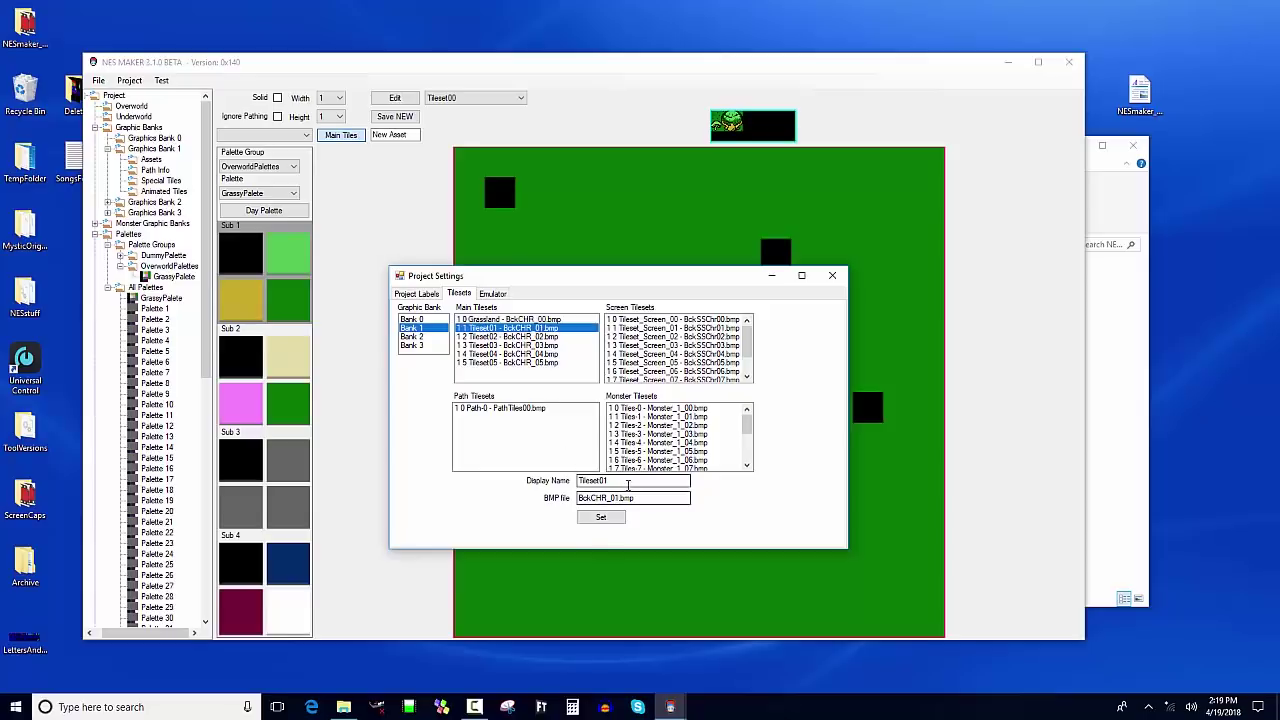
pyautogui.press('Tab')
pyautogui.write('Dung')
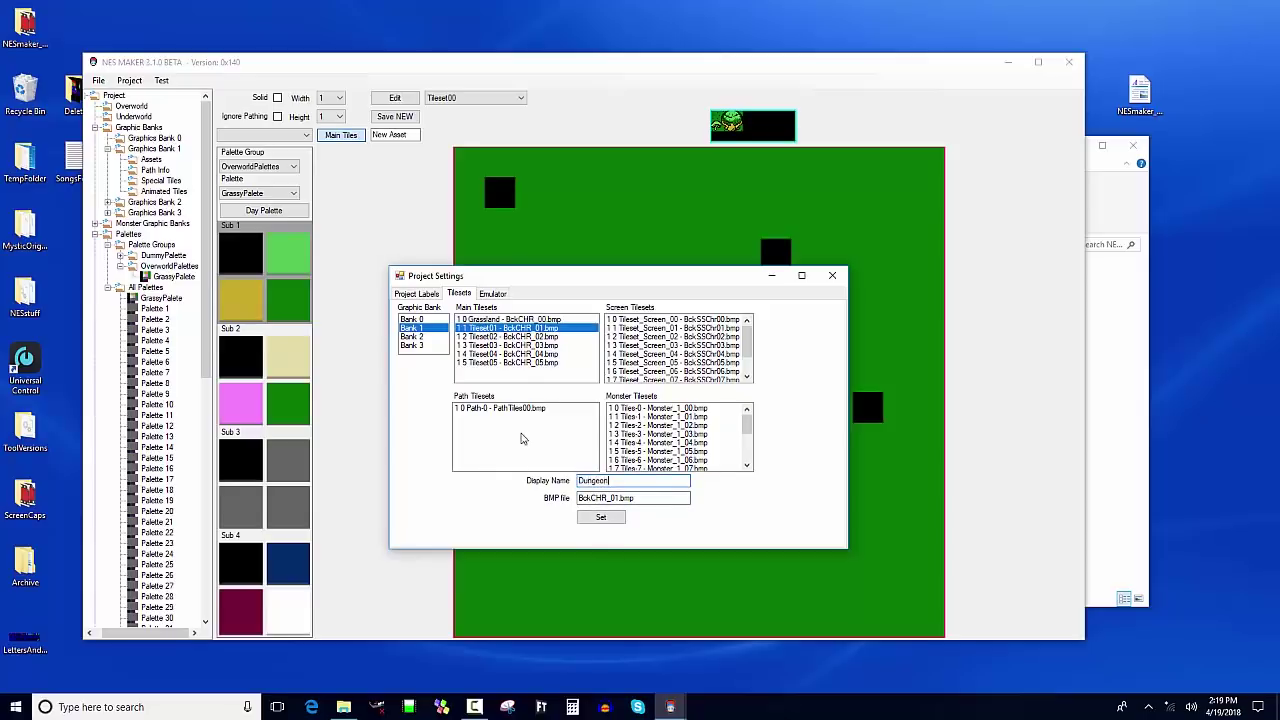
pyautogui.write('eon')
pyautogui.click(590, 517)
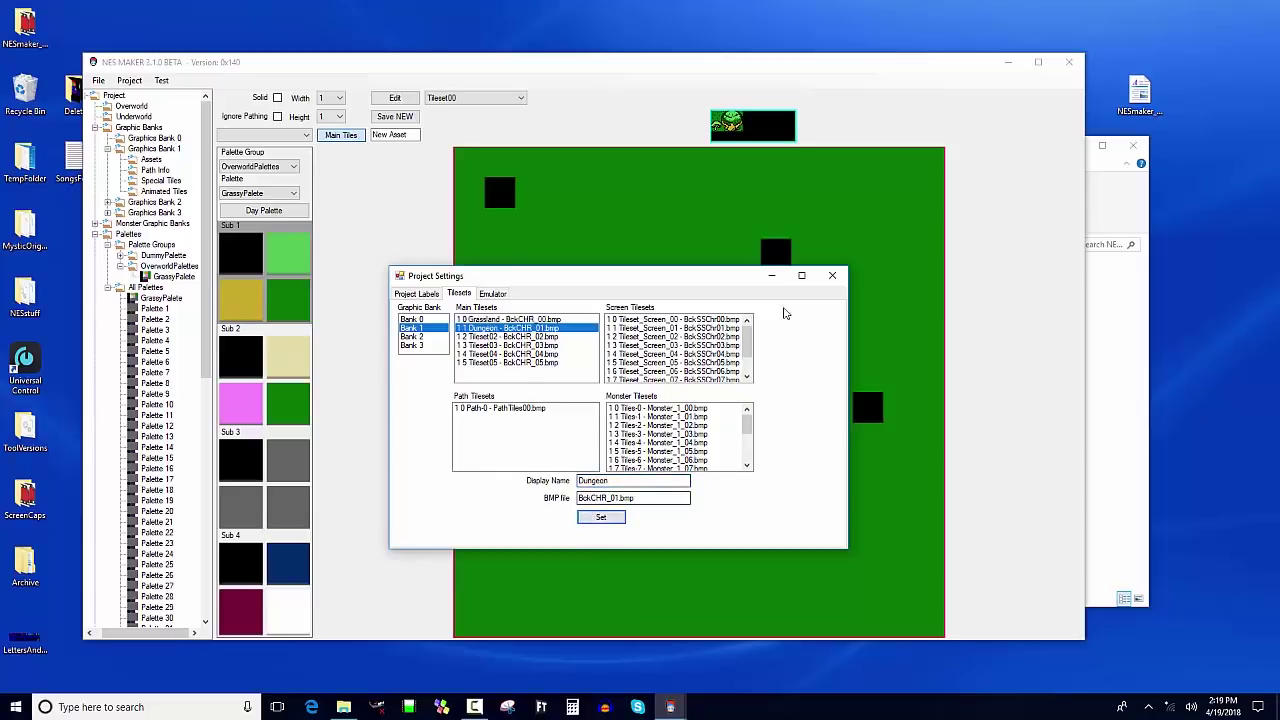
pyautogui.click(835, 276)
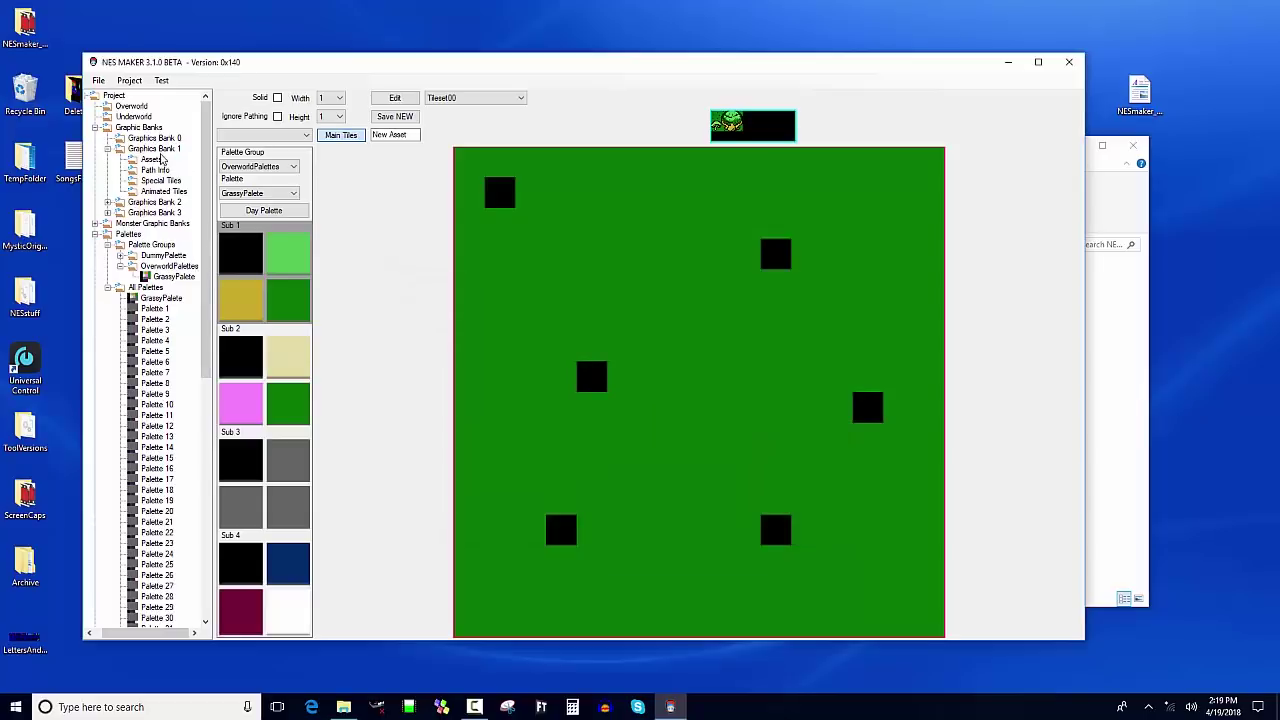
# Open Graphics Bank 1's assets, preview the Dungeon tileset, then switch back to Grassland.
pyautogui.click(160, 150)
pyautogui.click(150, 160)
pyautogui.click(478, 99)
pyautogui.click(478, 119)
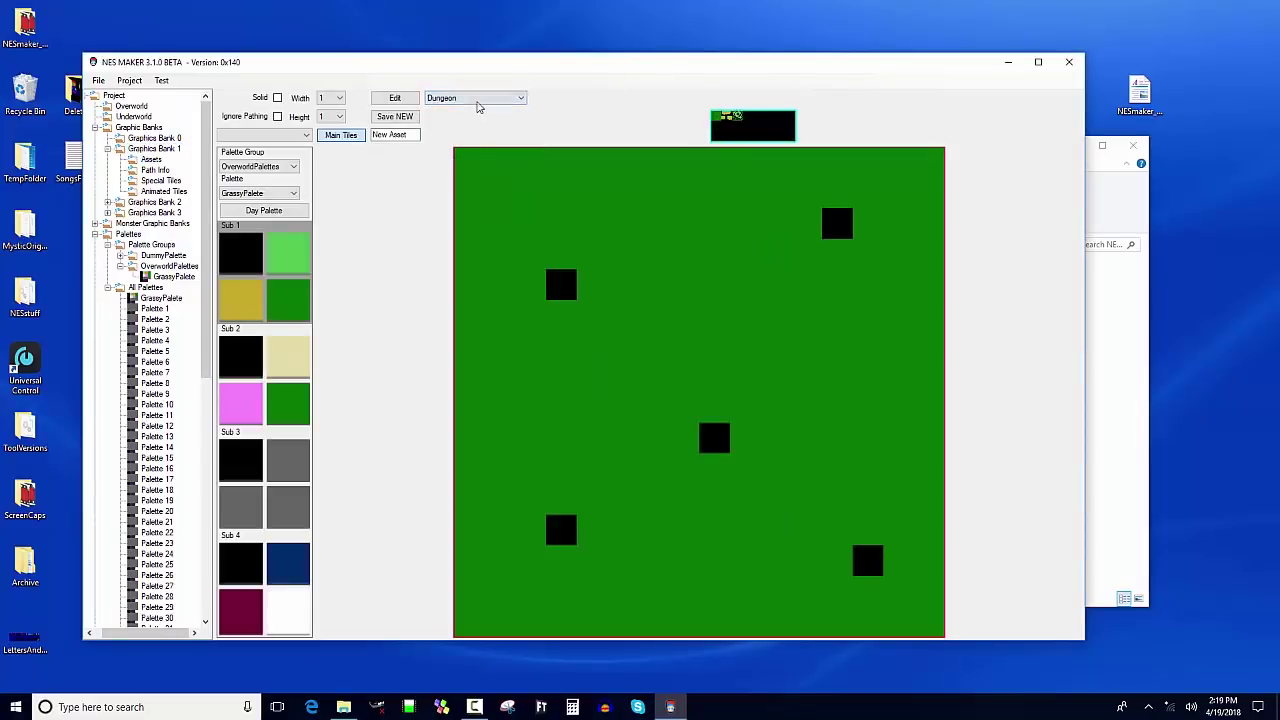
pyautogui.click(478, 98)
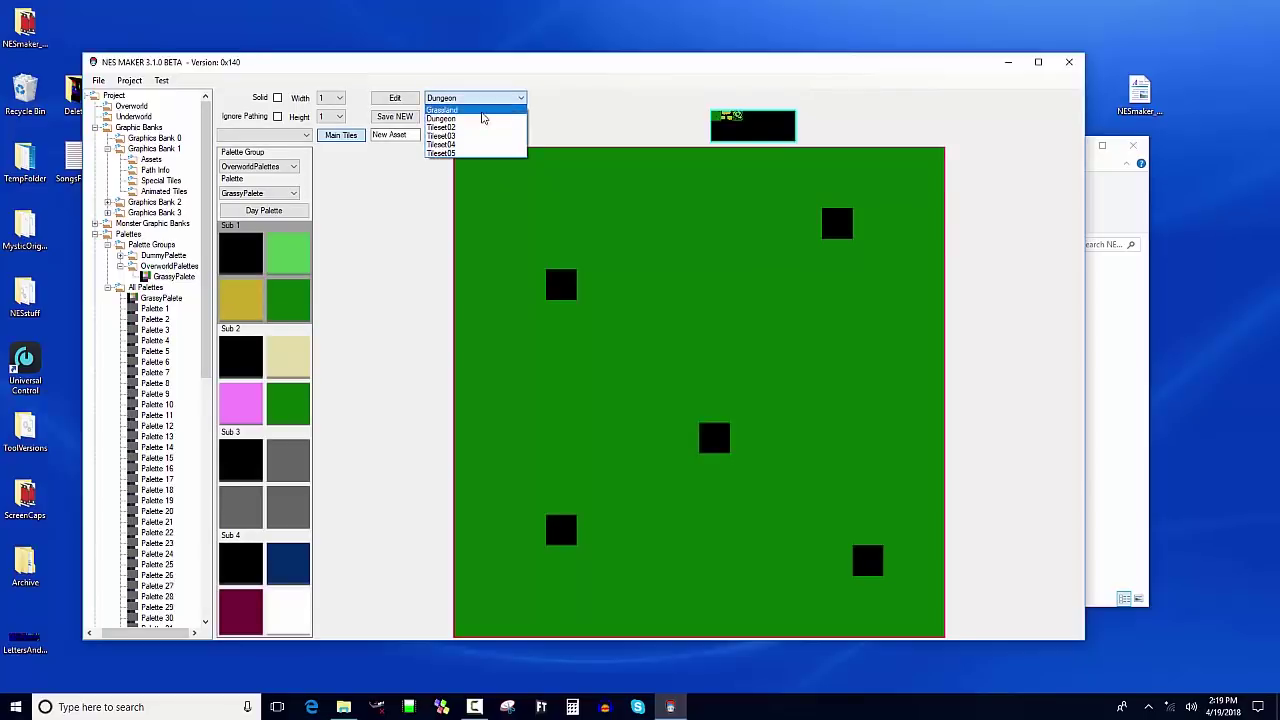
pyautogui.click(478, 110)
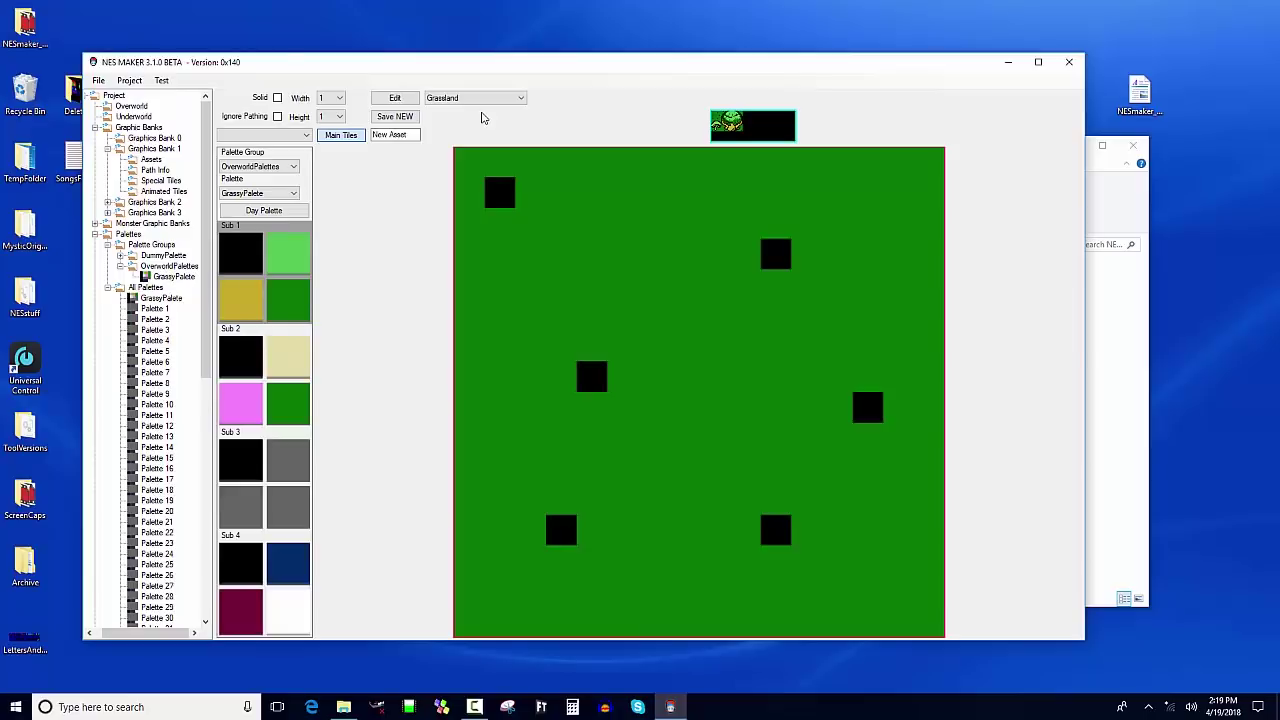
# Review the Tile Types, Animation Types and Monster Solid Reactions labels, then set tile type Tile00.
pyautogui.click(130, 80)
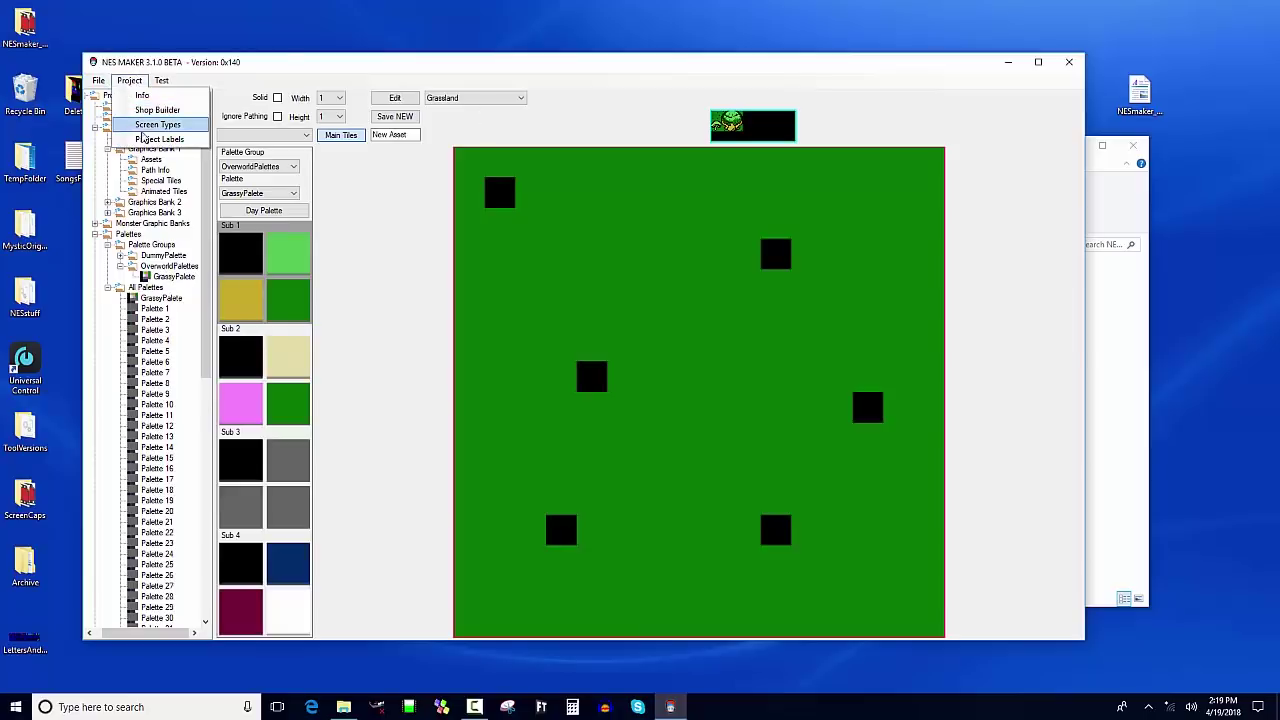
pyautogui.click(145, 139)
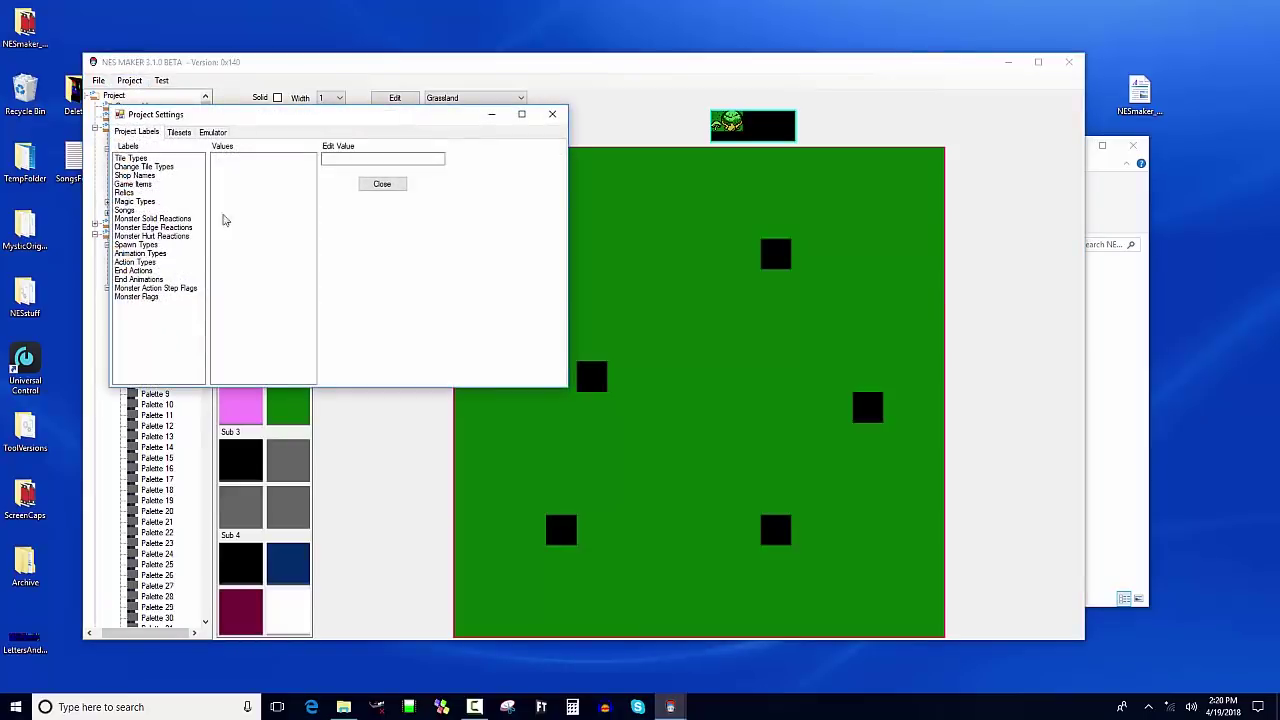
pyautogui.click(146, 160)
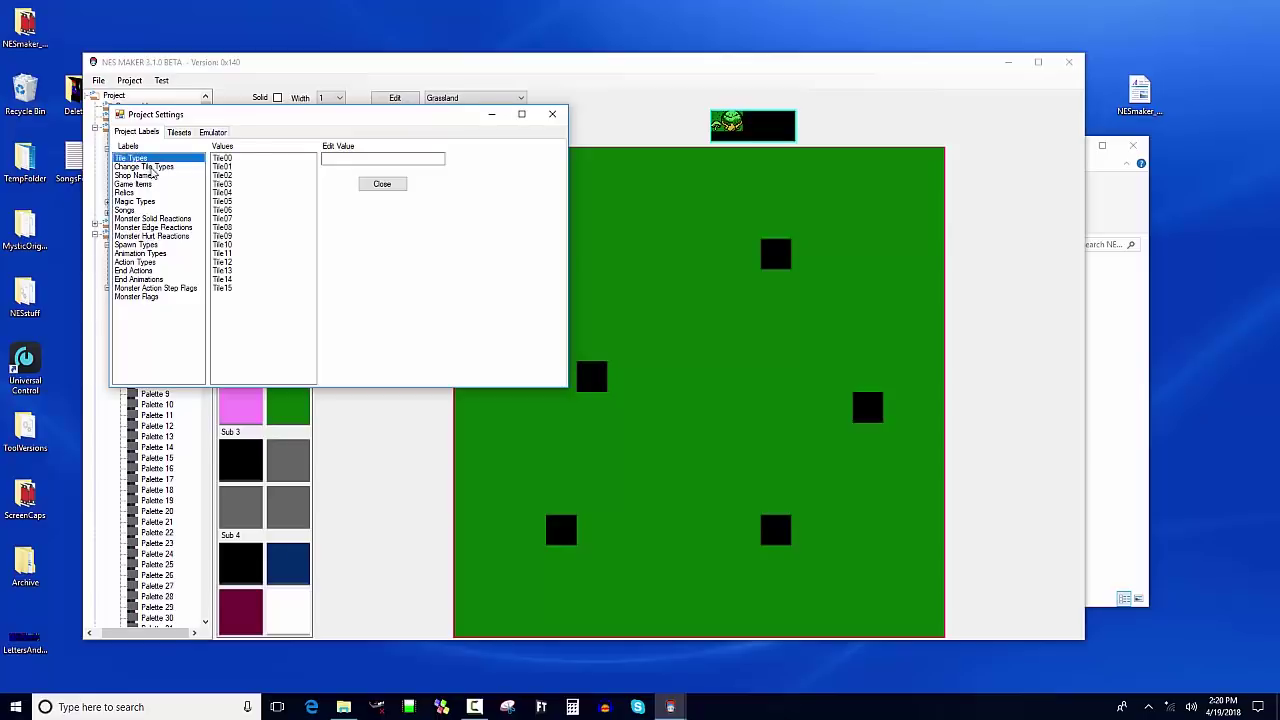
pyautogui.click(150, 167)
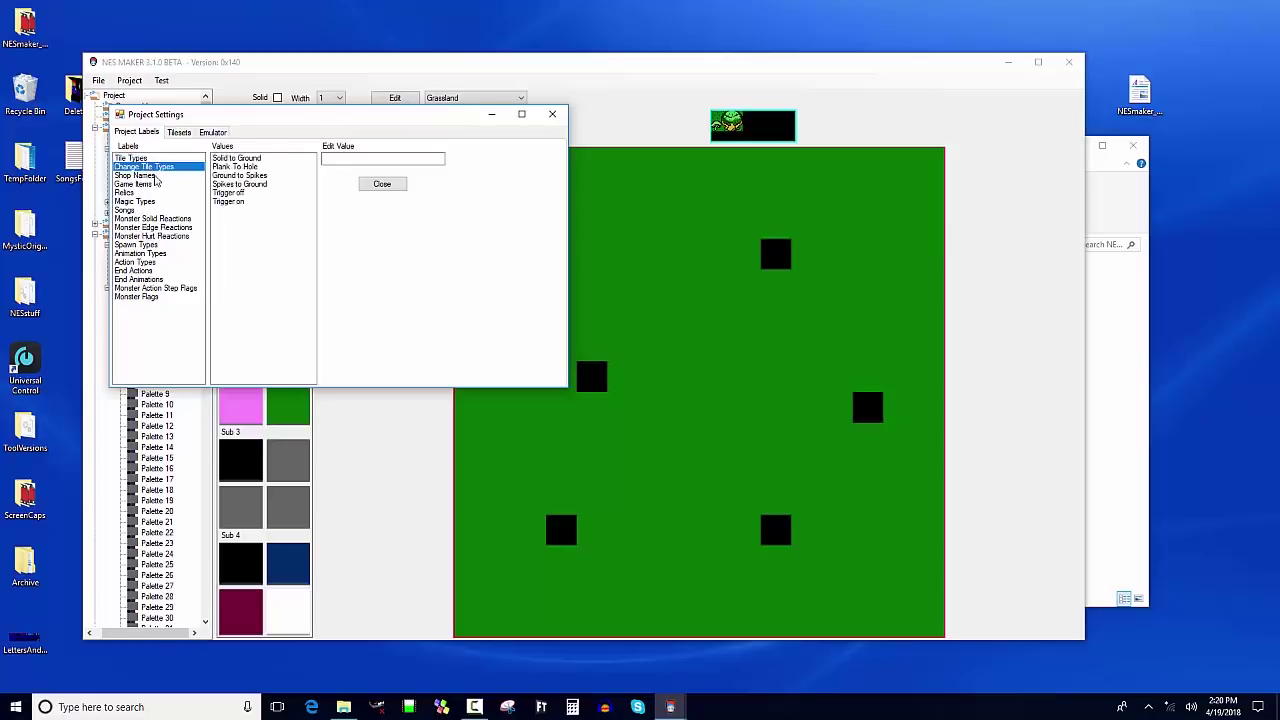
pyautogui.click(150, 254)
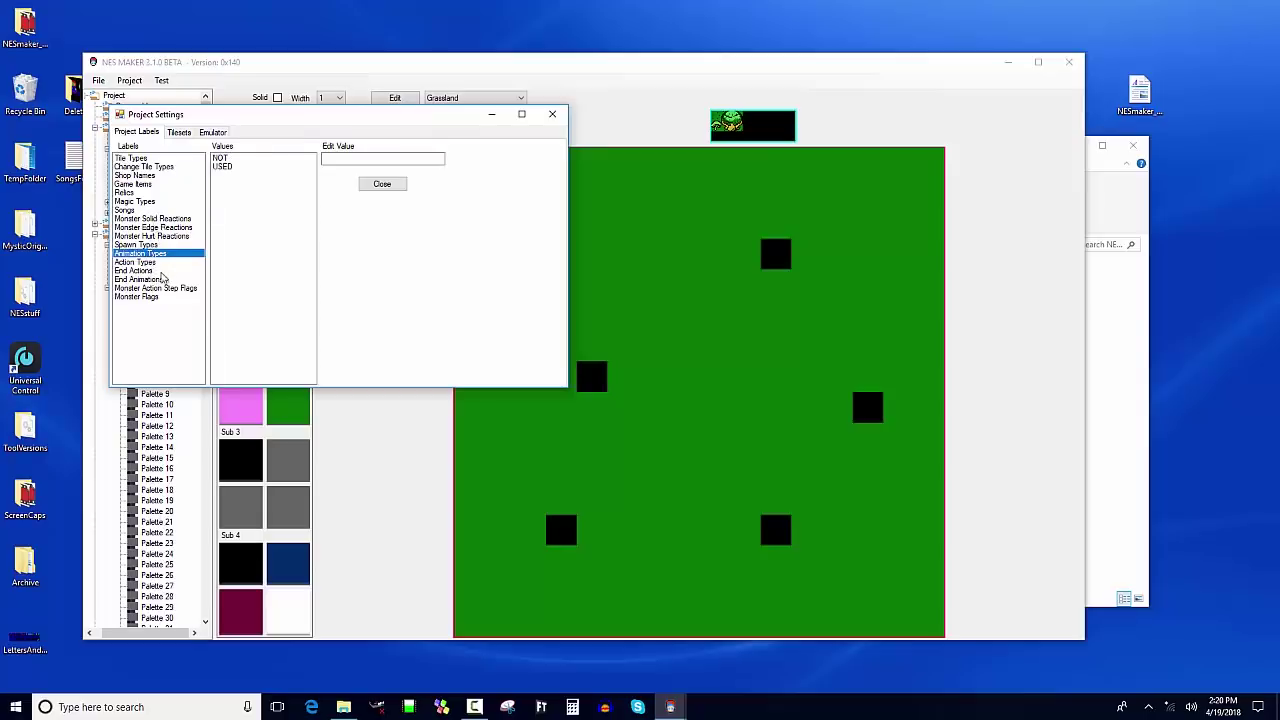
pyautogui.click(165, 219)
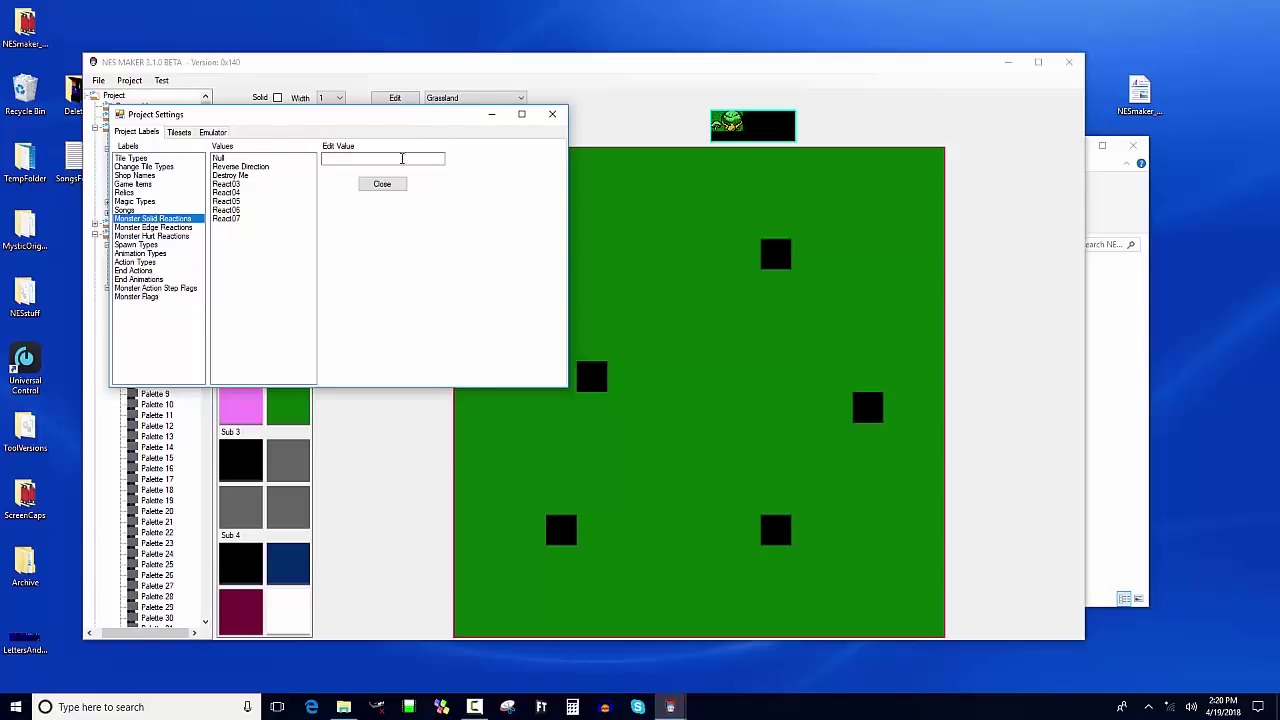
pyautogui.click(552, 114)
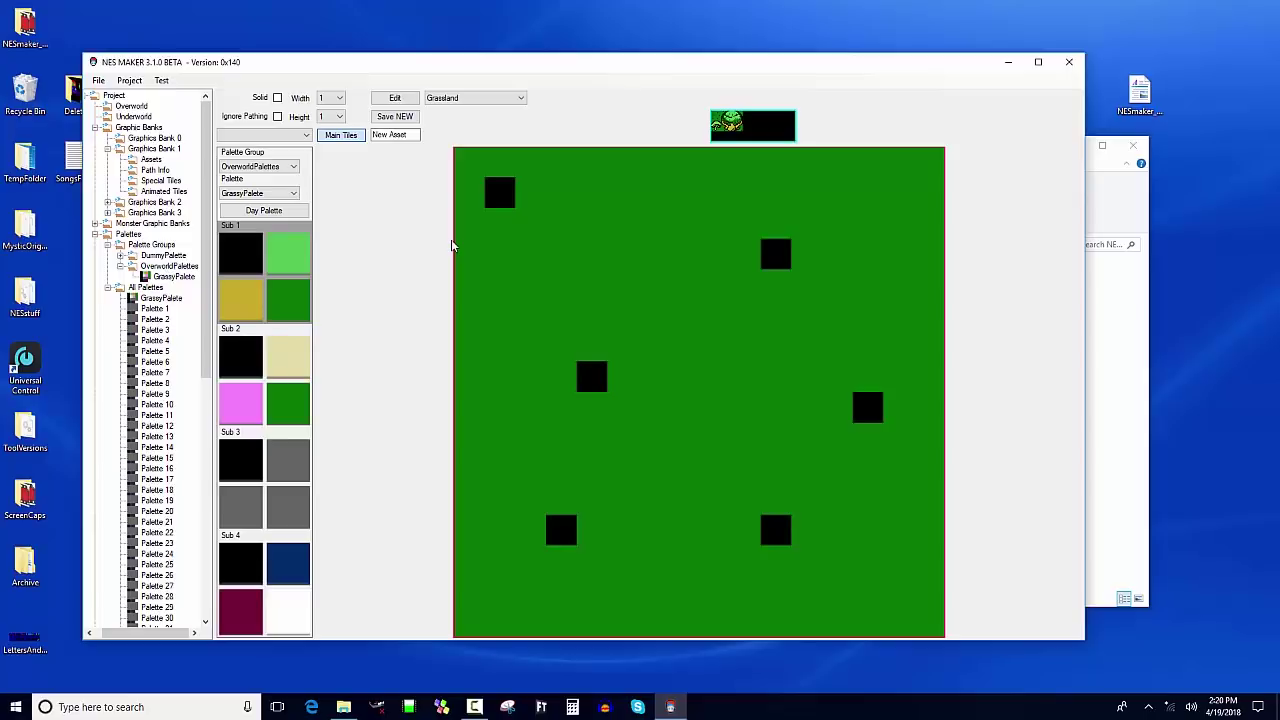
pyautogui.click(306, 134)
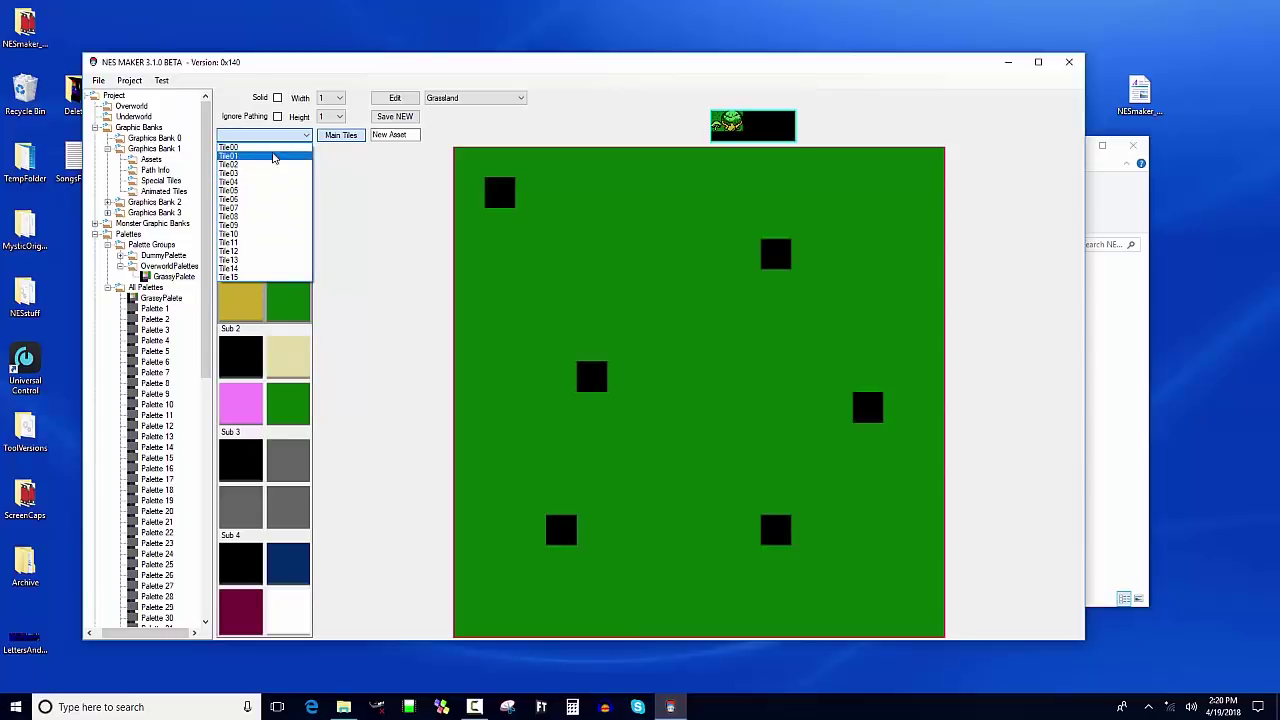
pyautogui.click(272, 148)
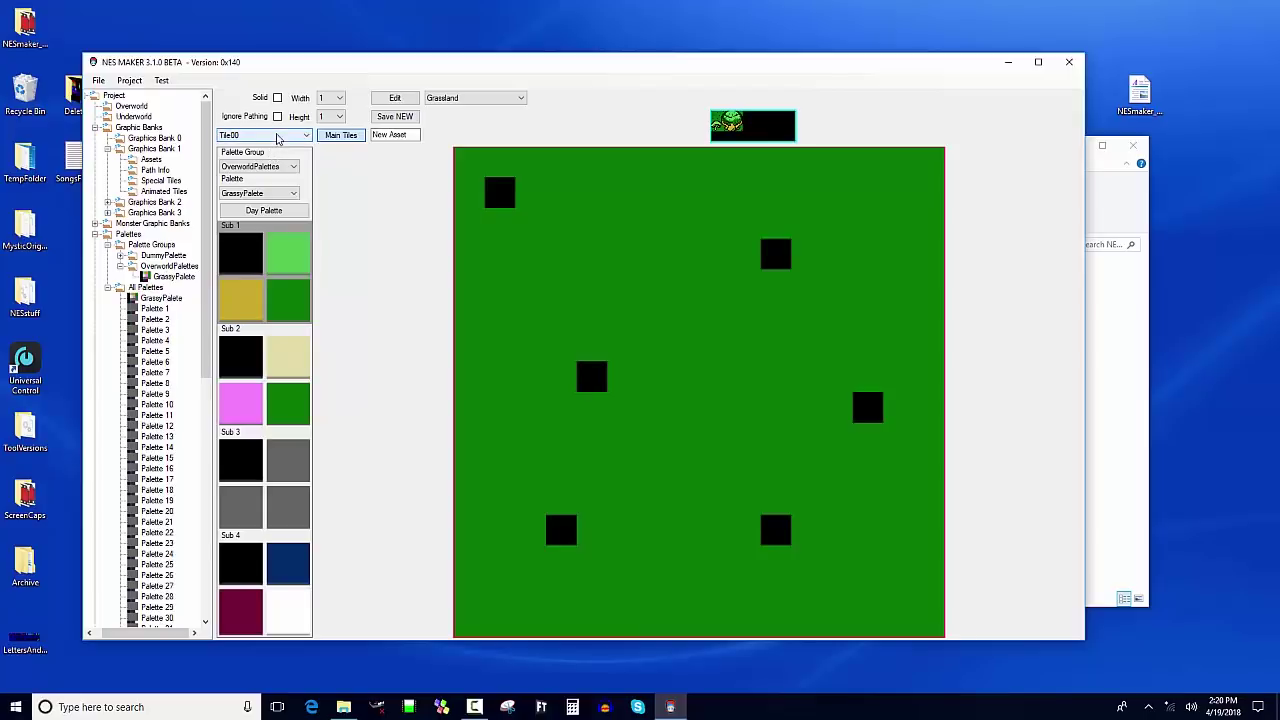
# Bring the File Explorer window forward and position it over NES Maker.
pyautogui.click(1100, 193)
pyautogui.moveTo(487, 152); pyautogui.dragTo(659, 261)
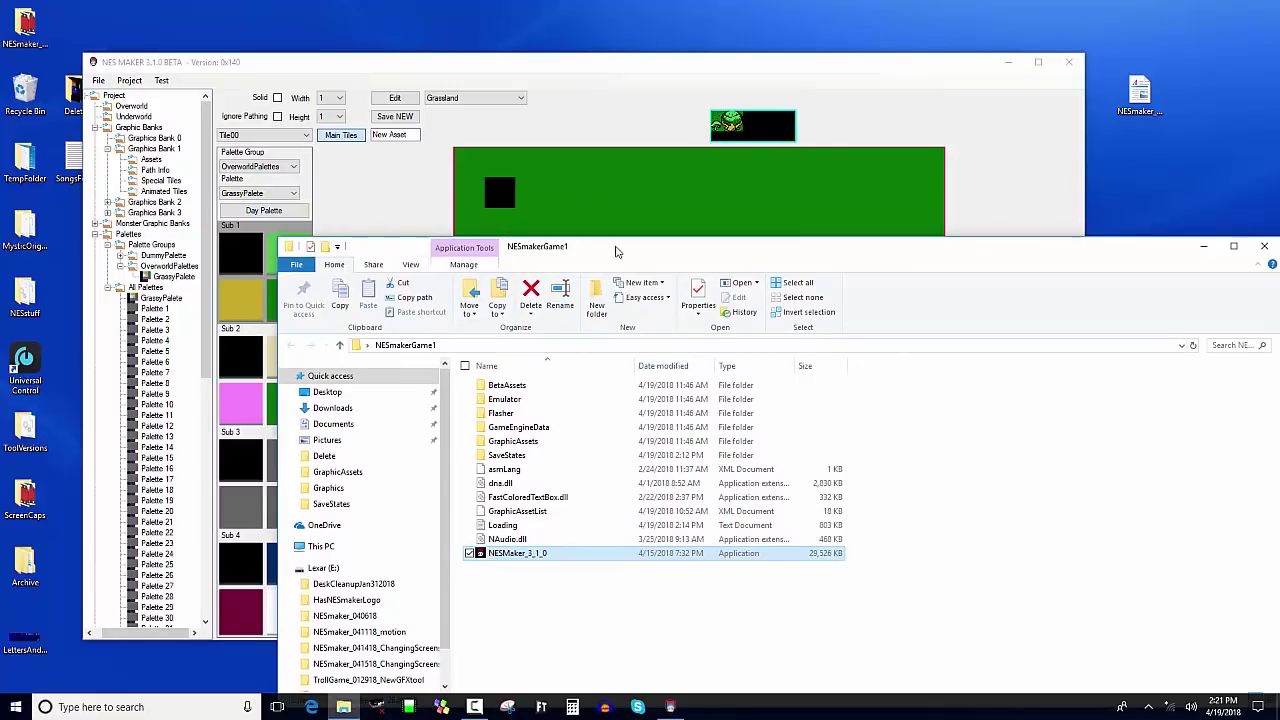
pyautogui.moveTo(616, 238)
pyautogui.mouseDown()
pyautogui.moveTo(612, 269)
pyautogui.moveTo(600, 233)
pyautogui.mouseUp()
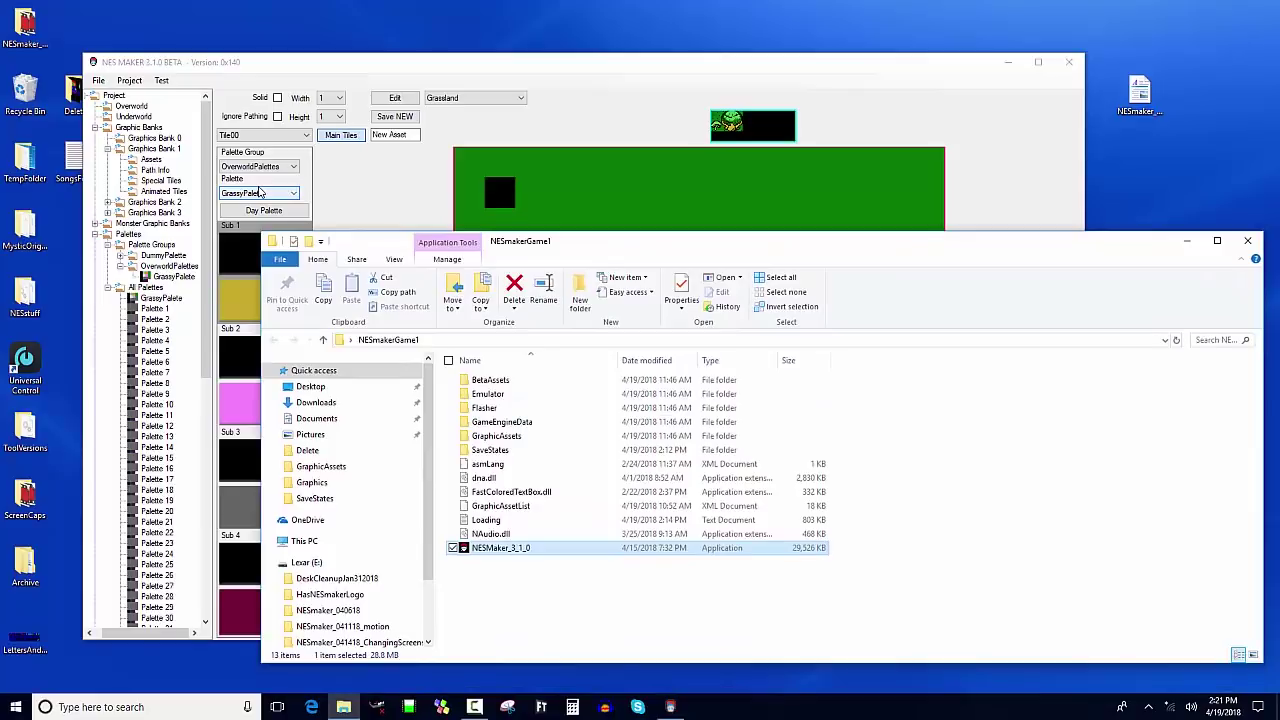
# Open TileType00.asm from GameEngineData\Routines\UserScripts\TileTypes in Notepad++.
pyautogui.doubleClick(510, 421)
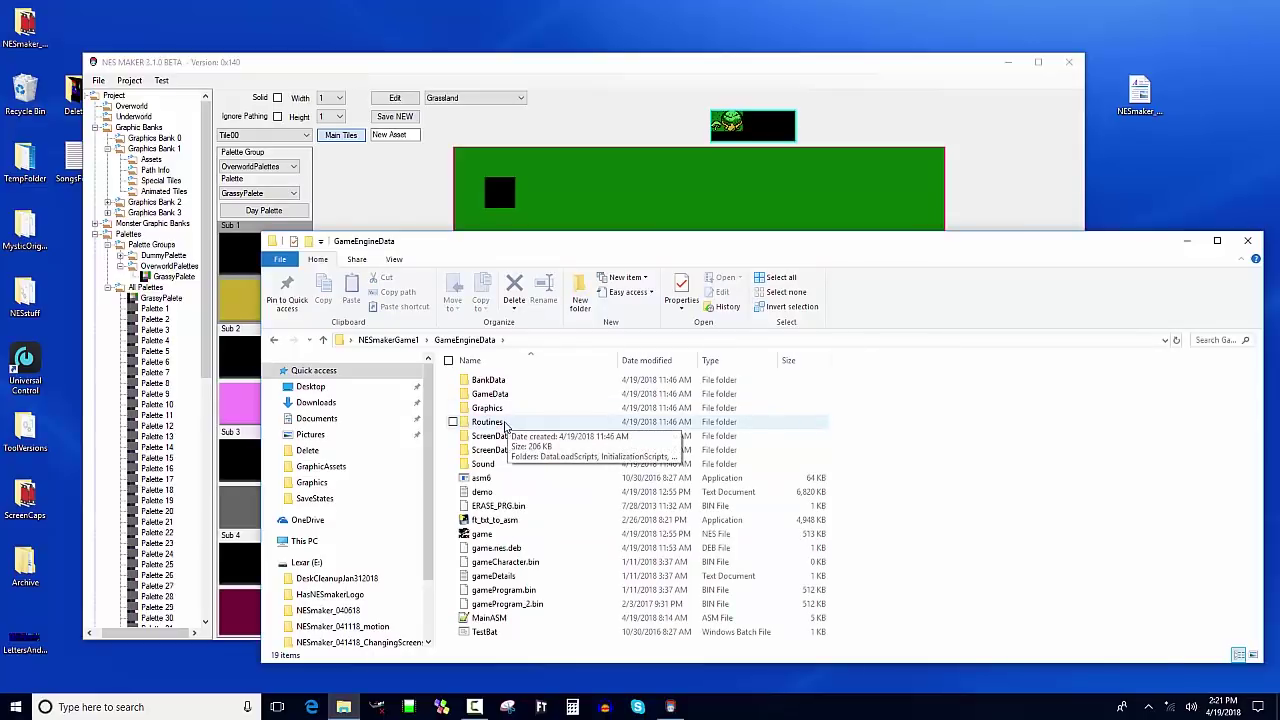
pyautogui.doubleClick(505, 423)
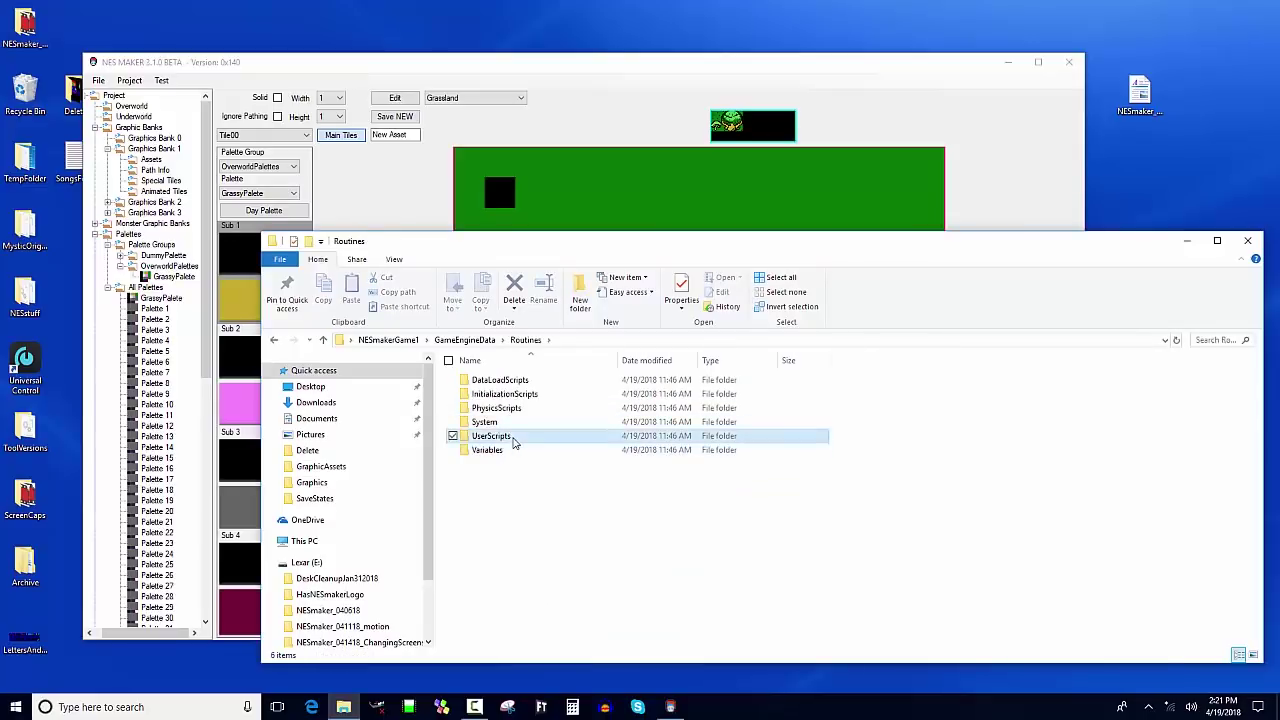
pyautogui.doubleClick(512, 439)
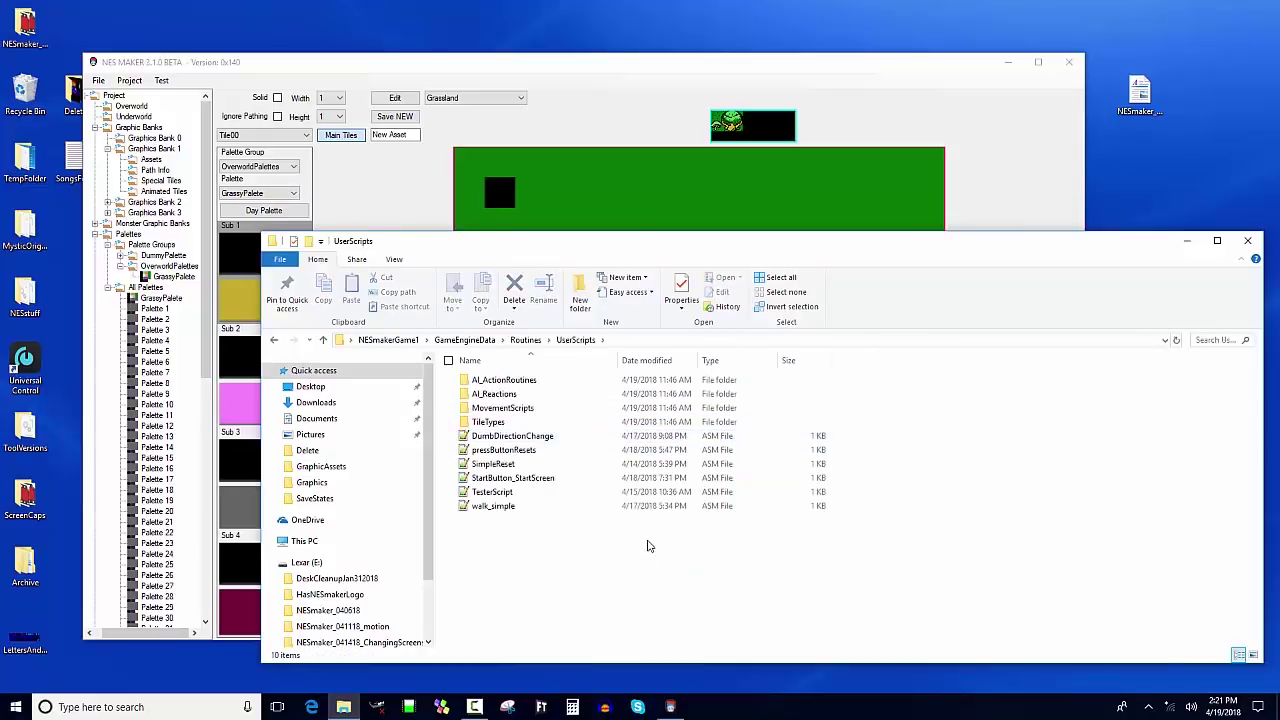
pyautogui.doubleClick(489, 422)
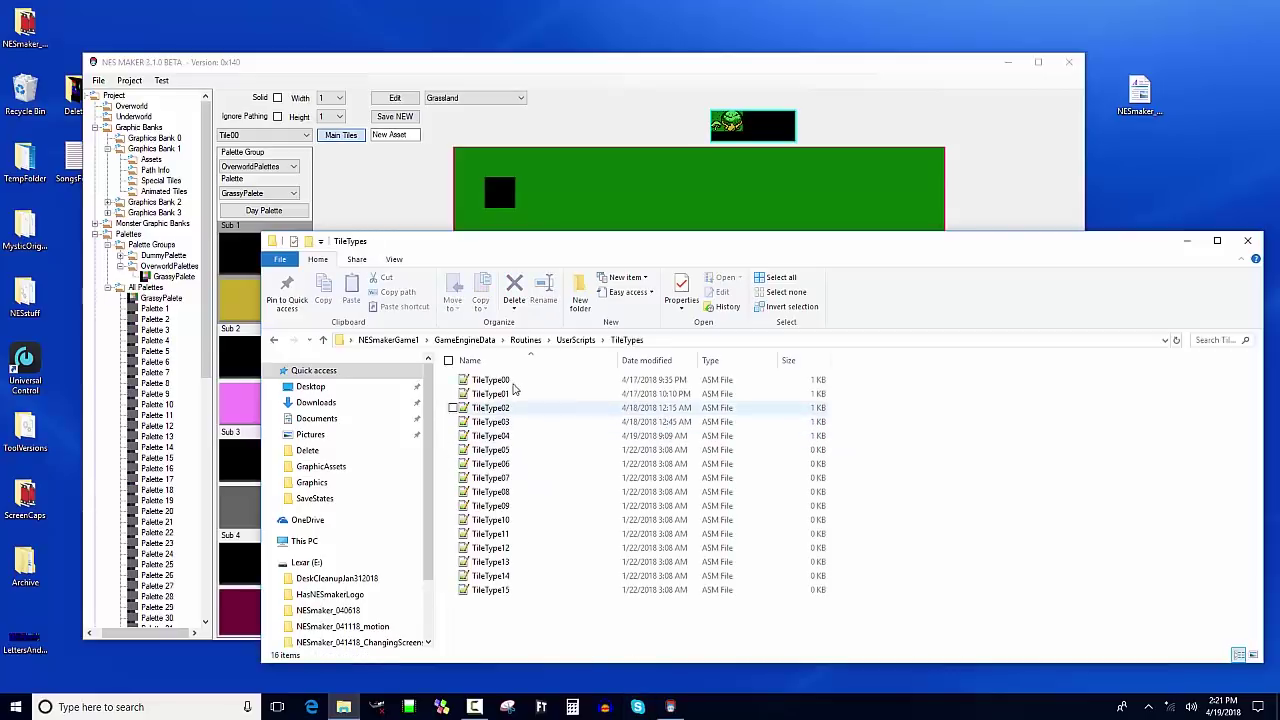
pyautogui.doubleClick(495, 380)
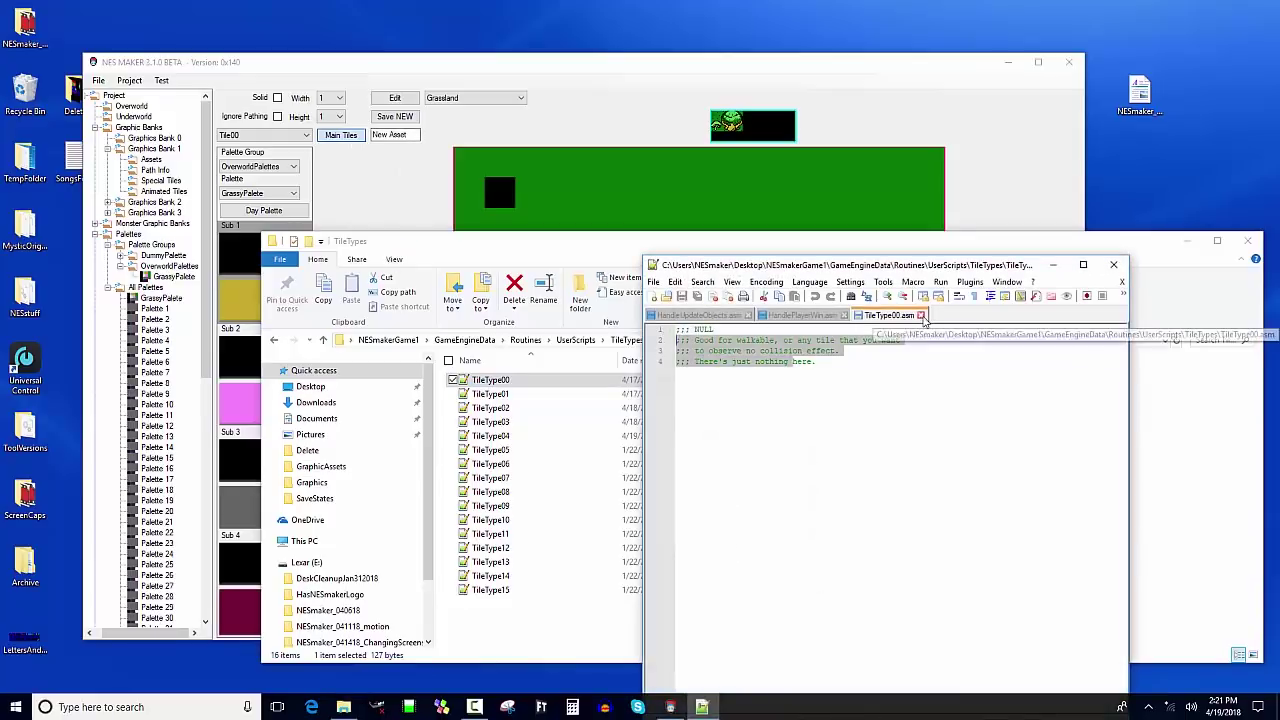
# Close TileType00.asm, then open TileType01.asm and TileType02.asm to review their code.
pyautogui.click(920, 315)
pyautogui.doubleClick(503, 395)
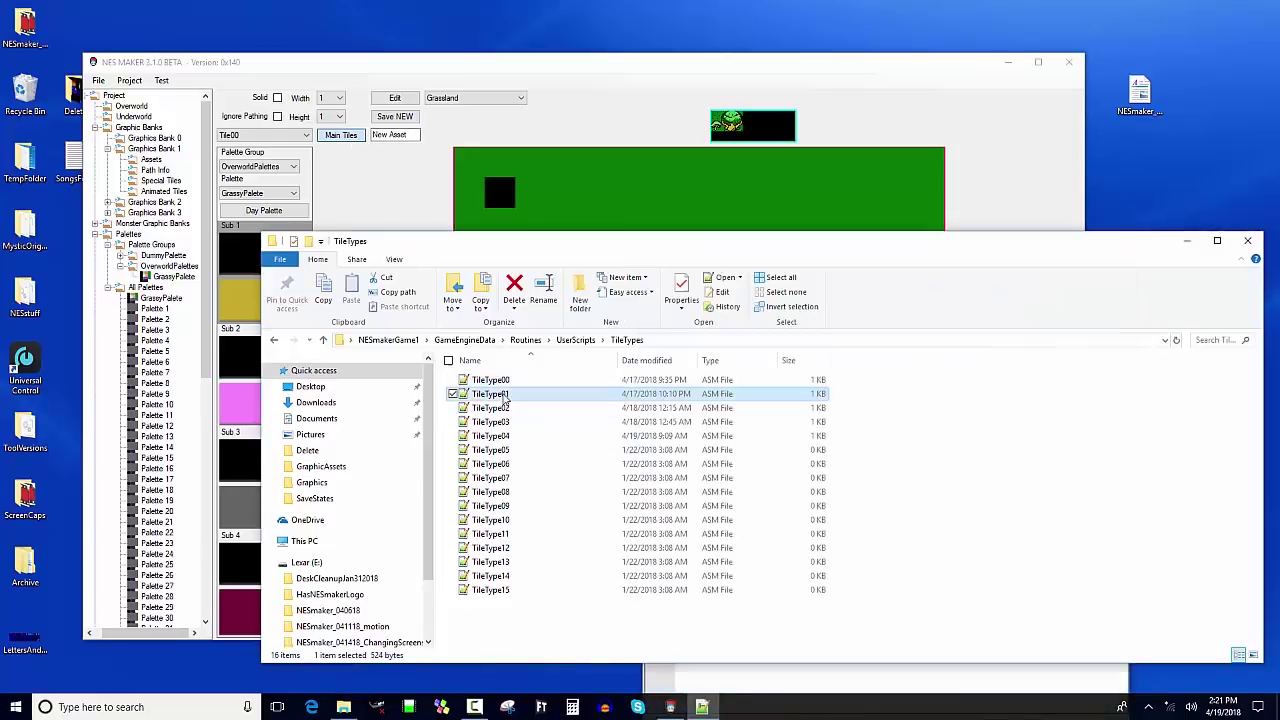
pyautogui.moveTo(678, 431); pyautogui.dragTo(830, 468)
pyautogui.doubleClick(525, 408)
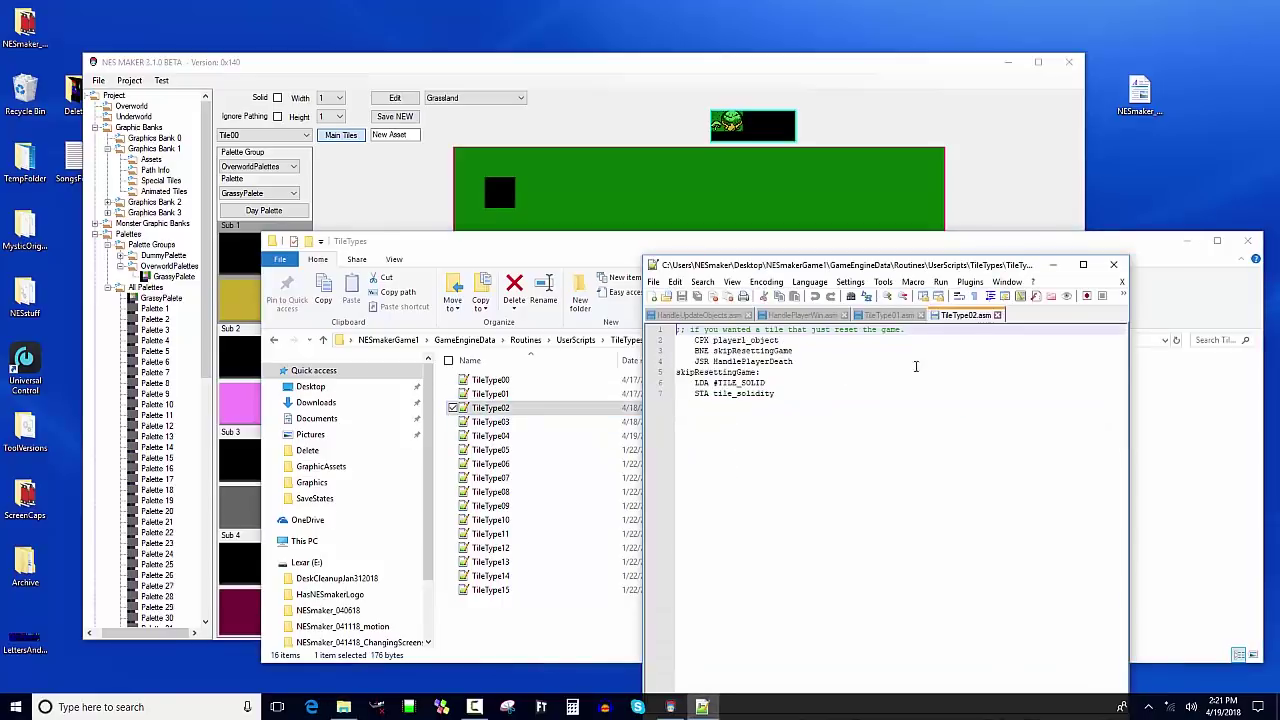
pyautogui.moveTo(884, 405); pyautogui.dragTo(669, 341)
pyautogui.click(758, 373)
# Copy the JSR HandlePlayerDeath line from TileType02.
pyautogui.click(792, 393)
pyautogui.click(785, 361)
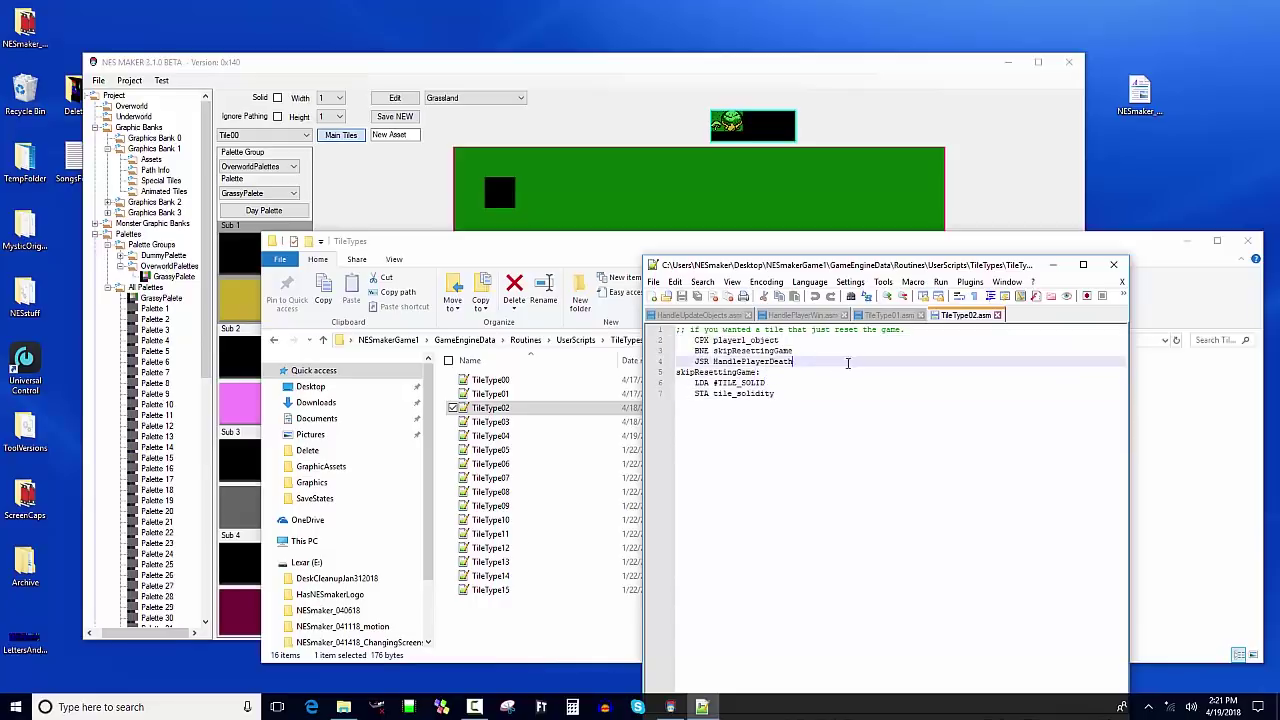
pyautogui.moveTo(785, 361); pyautogui.dragTo(679, 364)
pyautogui.hotkey('ctrl', 'c')
pyautogui.click(808, 362)
# Open TileType03, TileType04 and TileType05 to review the win-screen and warp code.
pyautogui.doubleClick(490, 421)
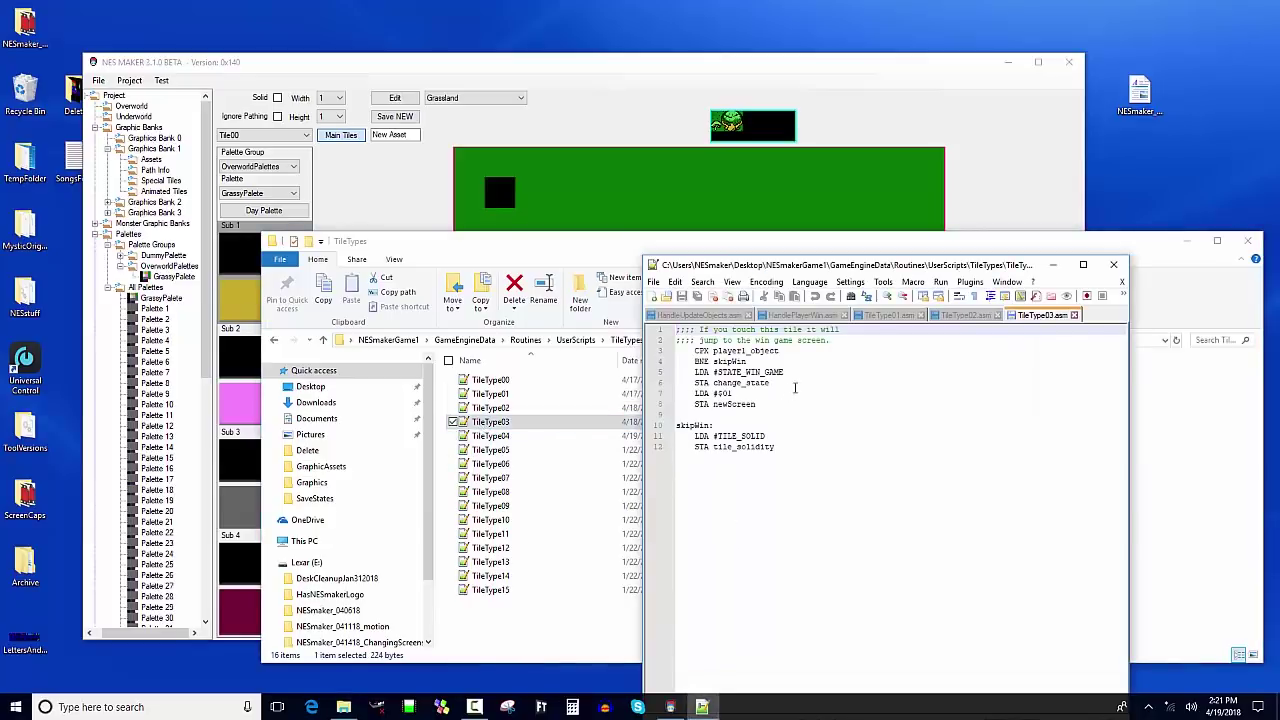
pyautogui.moveTo(786, 455); pyautogui.dragTo(685, 358)
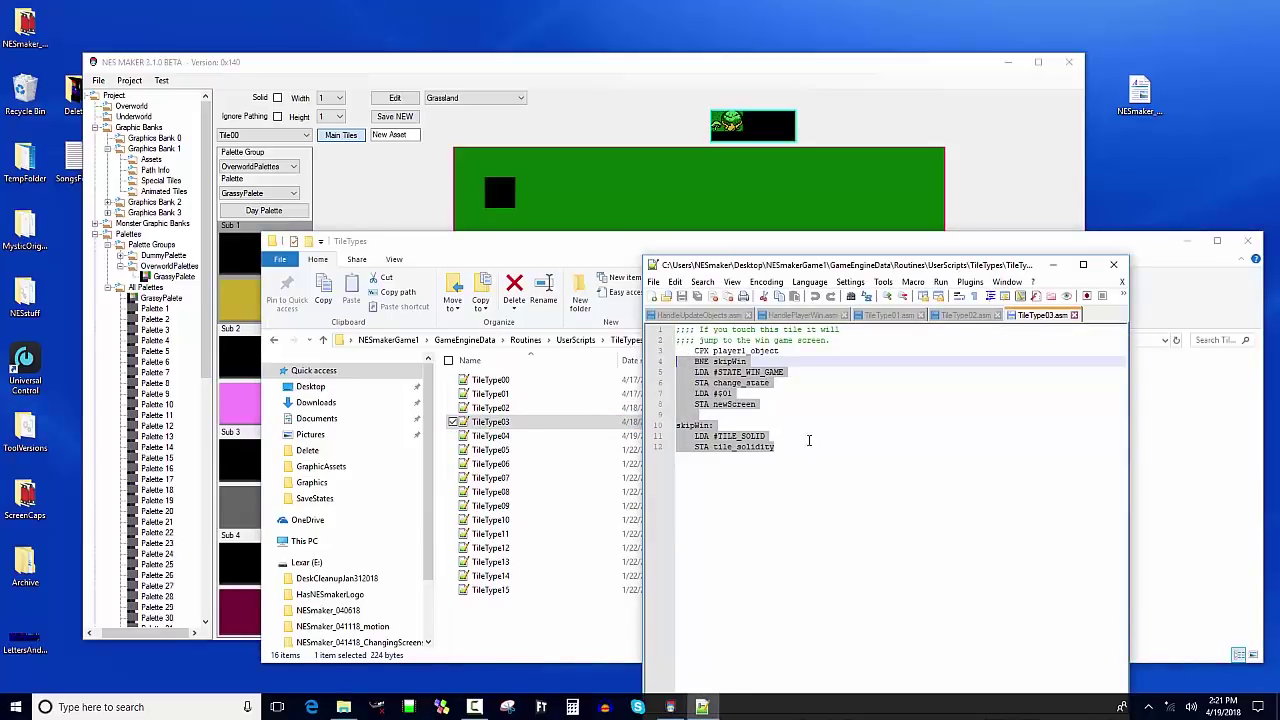
pyautogui.doubleClick(497, 437)
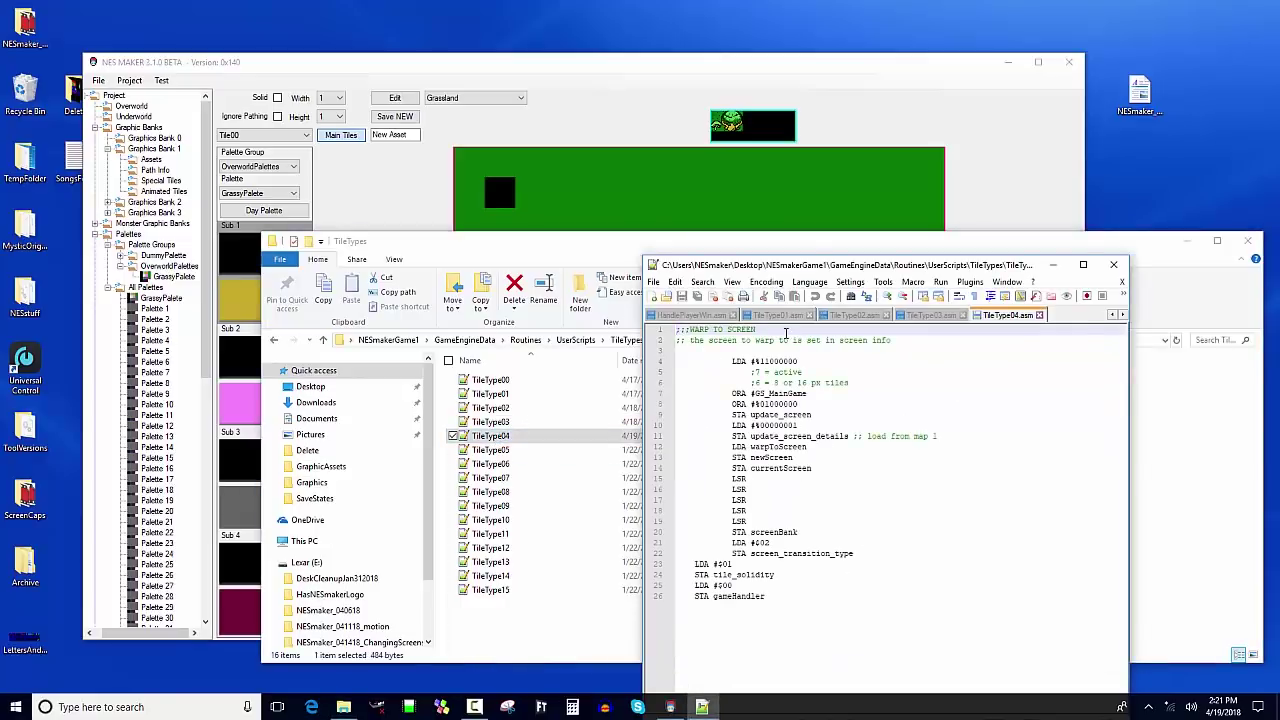
pyautogui.moveTo(785, 332); pyautogui.dragTo(685, 330)
pyautogui.doubleClick(505, 450)
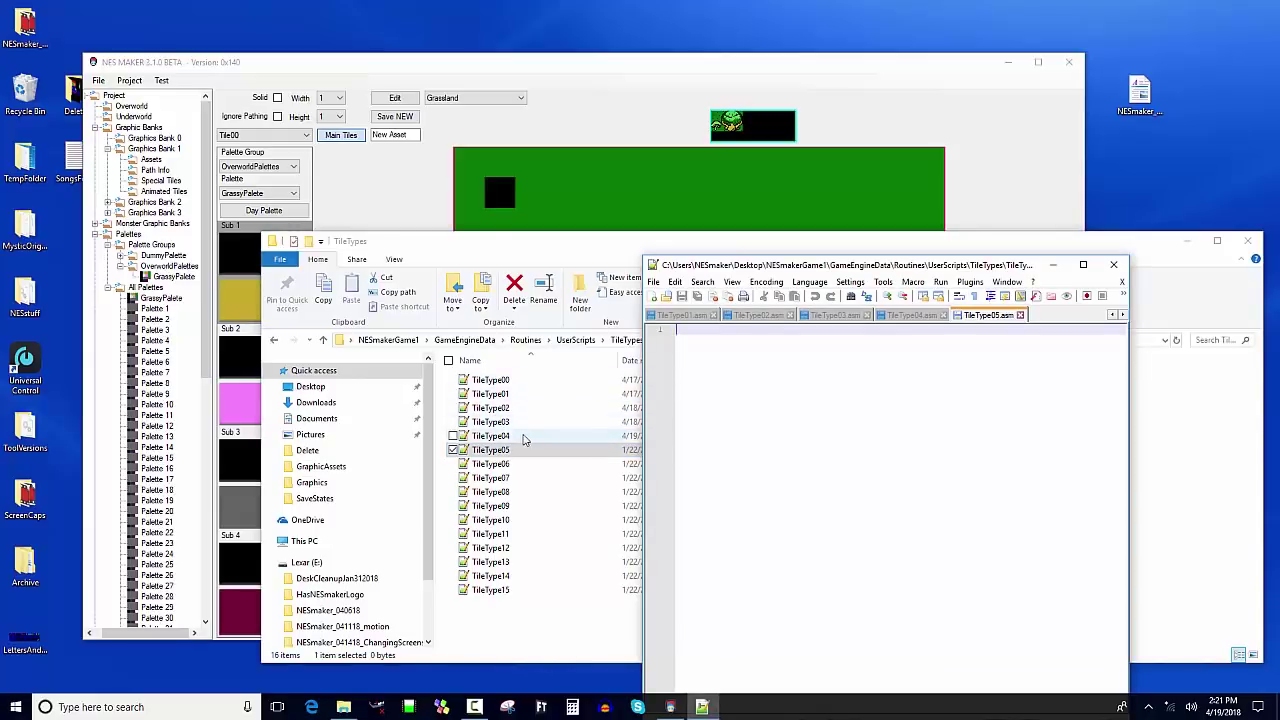
# Close the TileType05, 03, 02, 01 and HandlePlayerWin tabs, then quit Notepad++.
pyautogui.click(1019, 315)
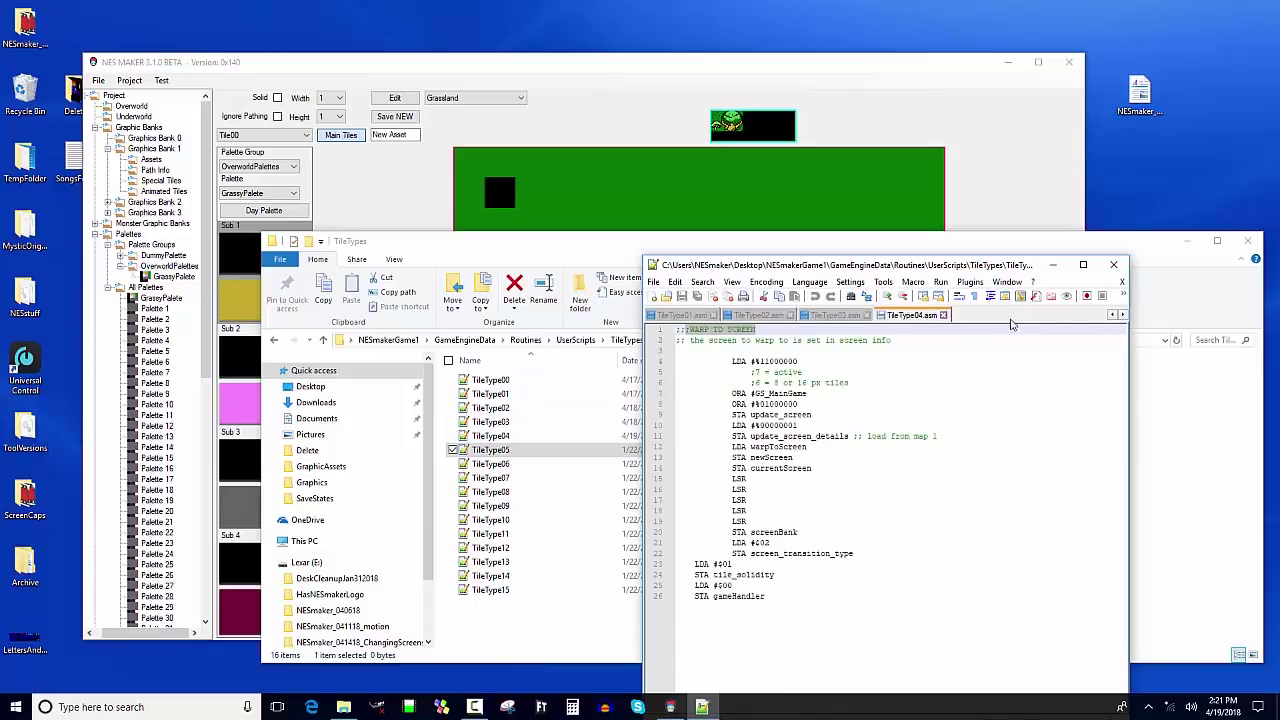
pyautogui.hotkey('ctrl', 'a')
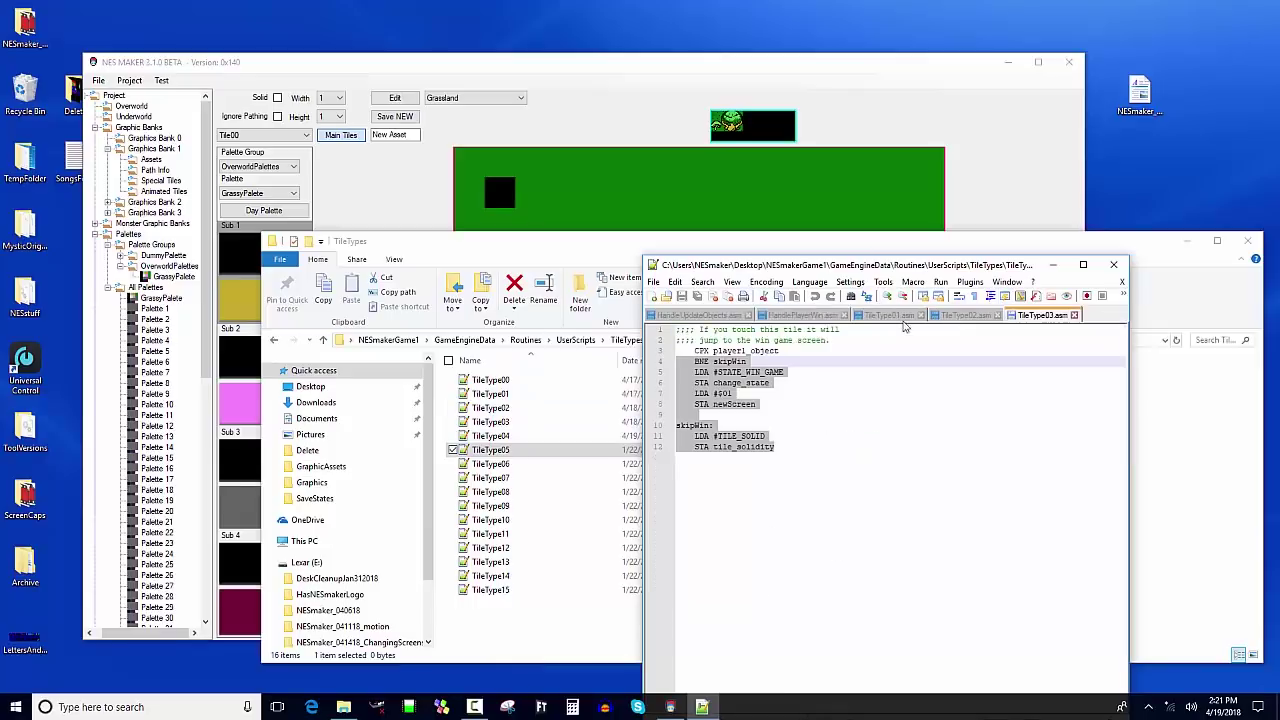
pyautogui.click(1074, 315)
pyautogui.click(997, 315)
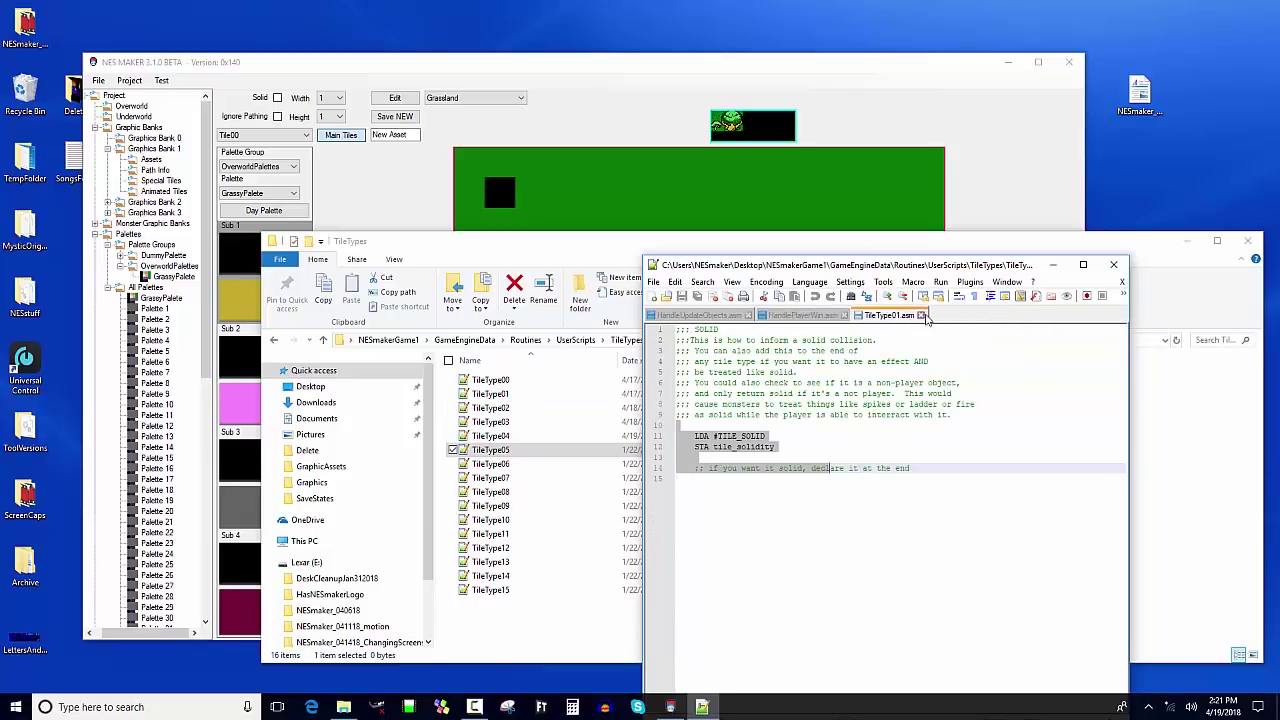
pyautogui.click(921, 315)
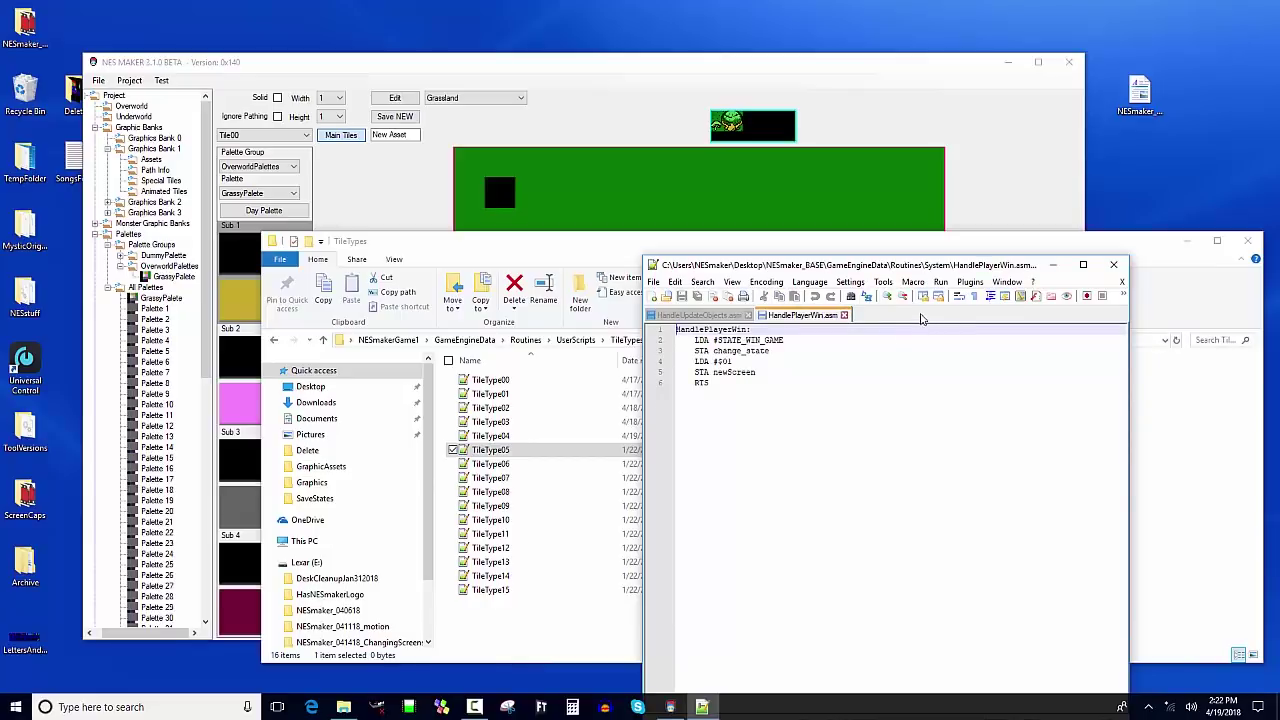
pyautogui.click(844, 316)
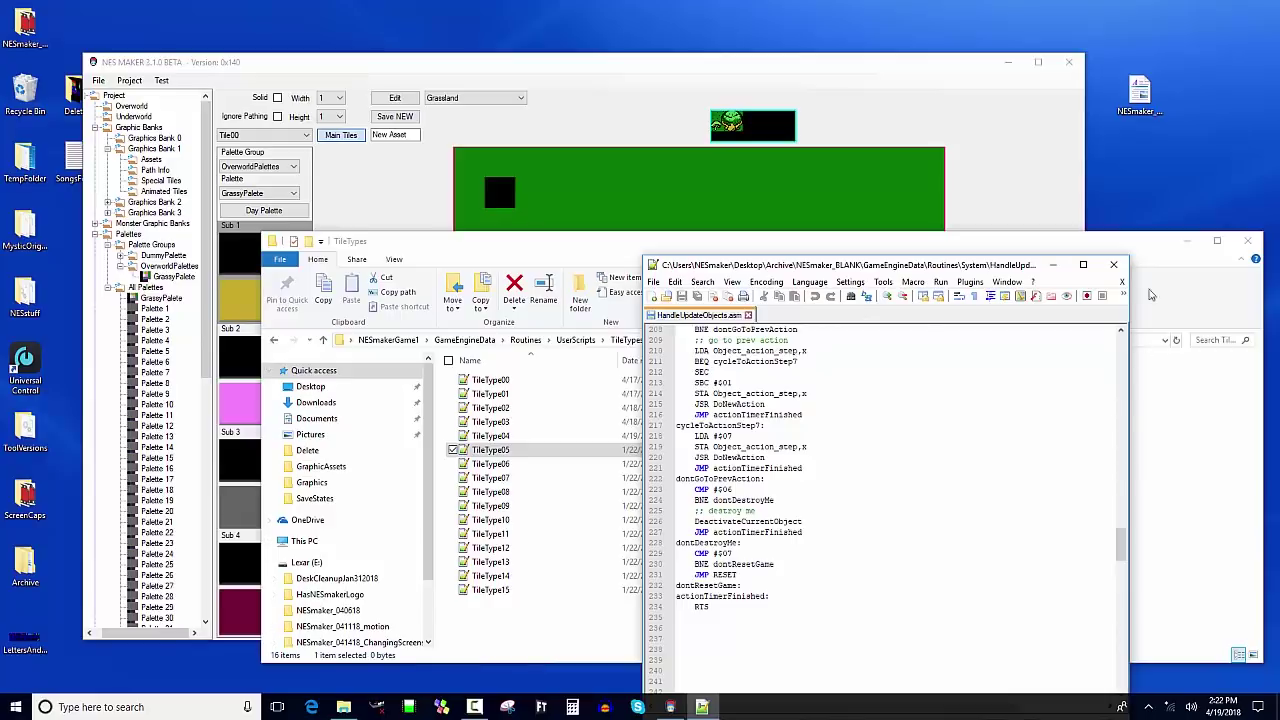
pyautogui.click(1113, 266)
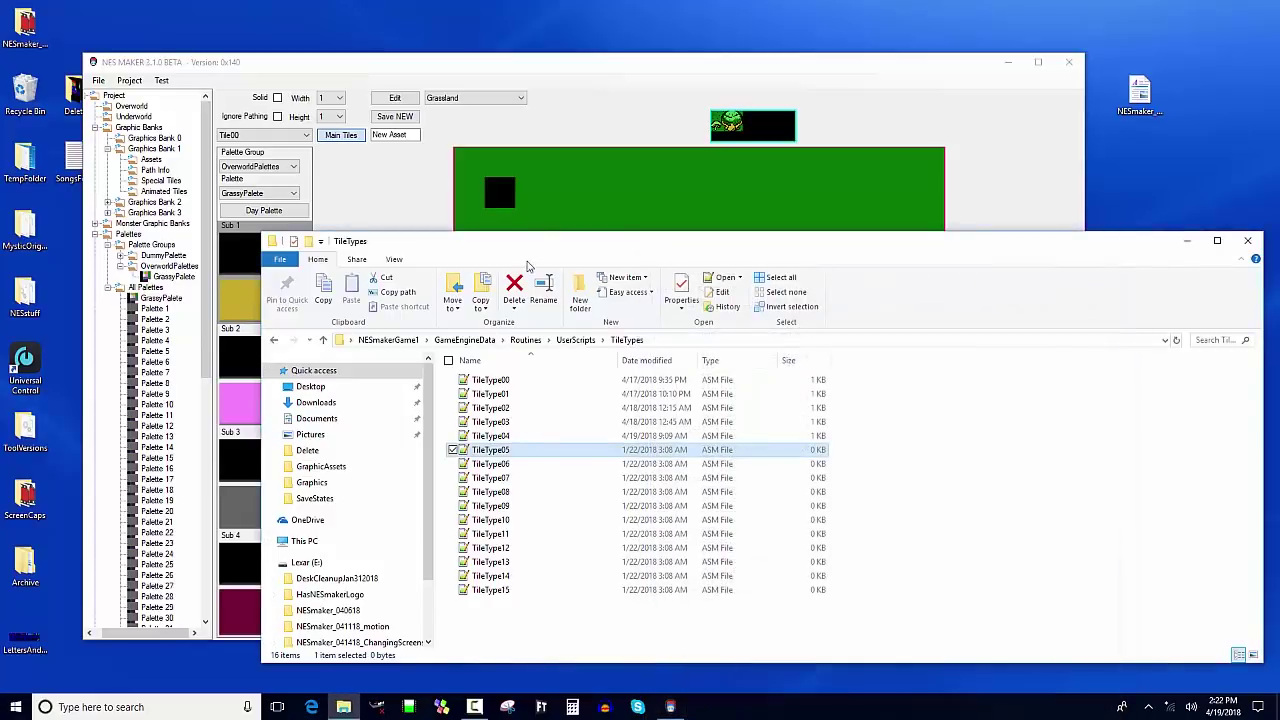
# Open Project Labels, show the Tile Types list and start renaming Tile00, then close it.
pyautogui.click(602, 128)
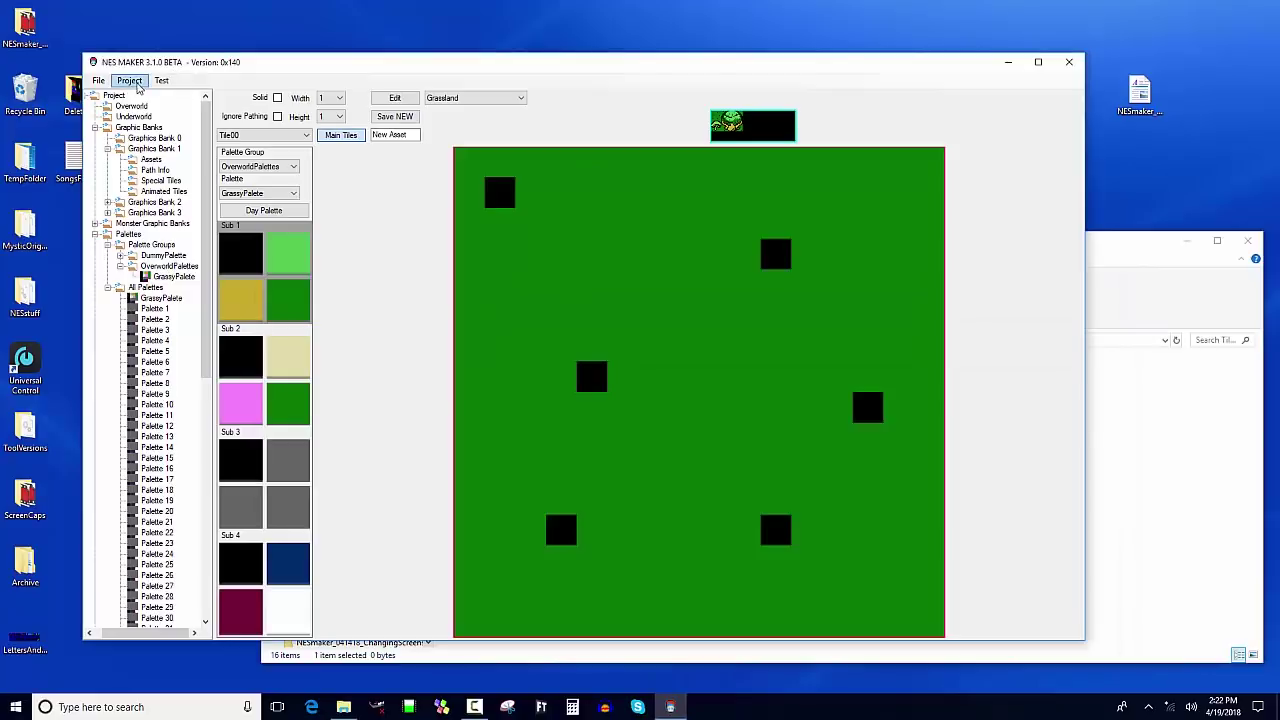
pyautogui.click(161, 80)
pyautogui.moveTo(135, 82)
pyautogui.click(159, 139)
pyautogui.moveTo(237, 129); pyautogui.dragTo(350, 252)
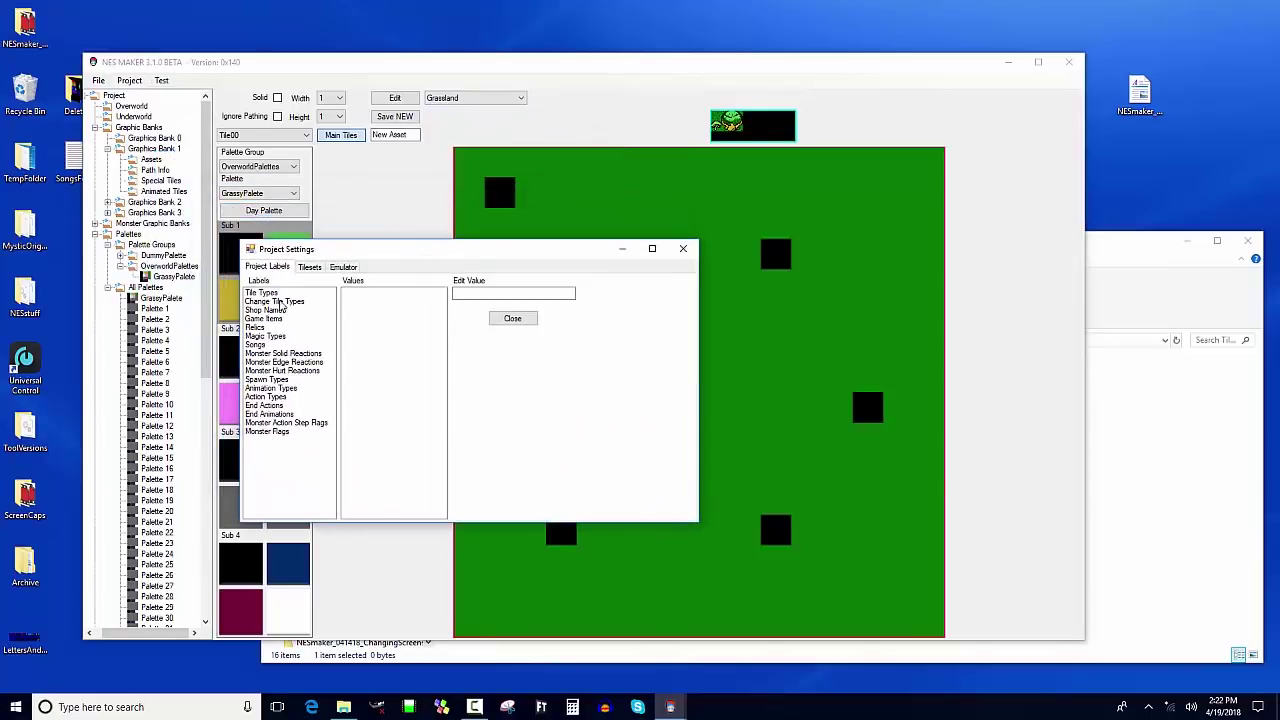
pyautogui.click(276, 293)
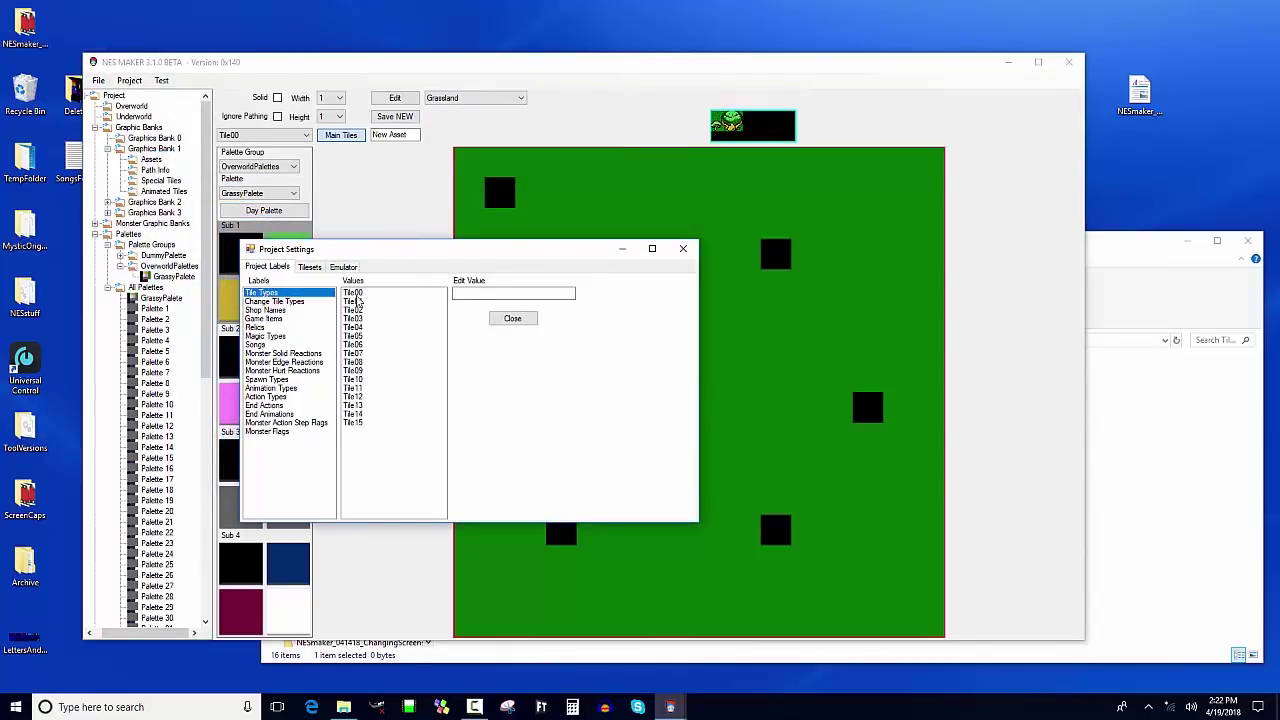
pyautogui.click(356, 293)
pyautogui.write('Null')
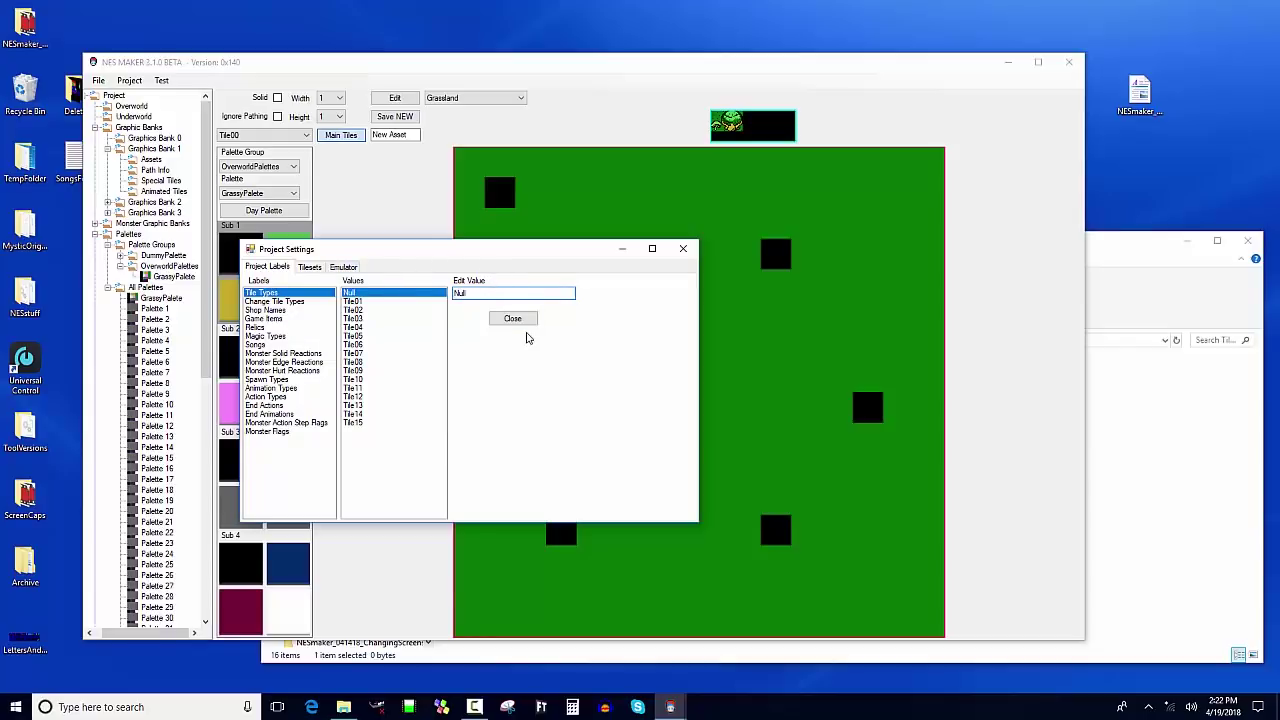
pyautogui.click(513, 319)
# Reopen Project Labels and rename Tile00 to Null -walkable and Tile01 to Solid.
pyautogui.click(129, 80)
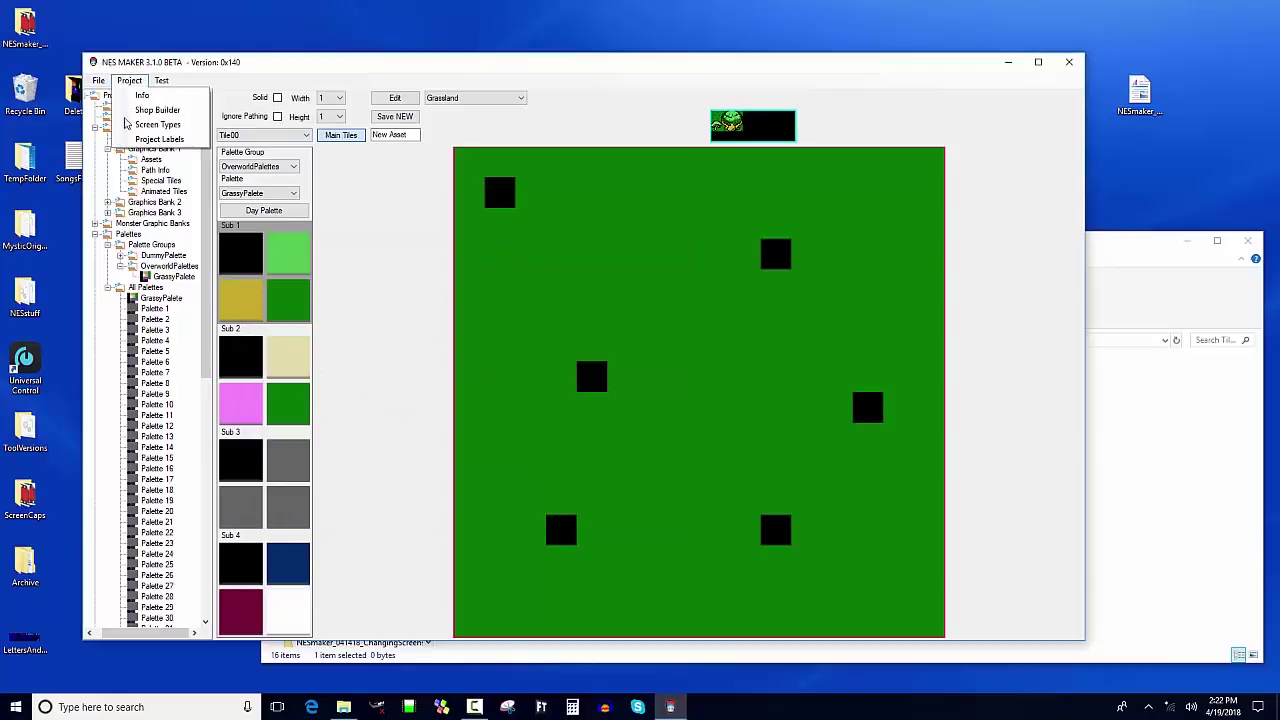
pyautogui.click(150, 132)
pyautogui.click(197, 193)
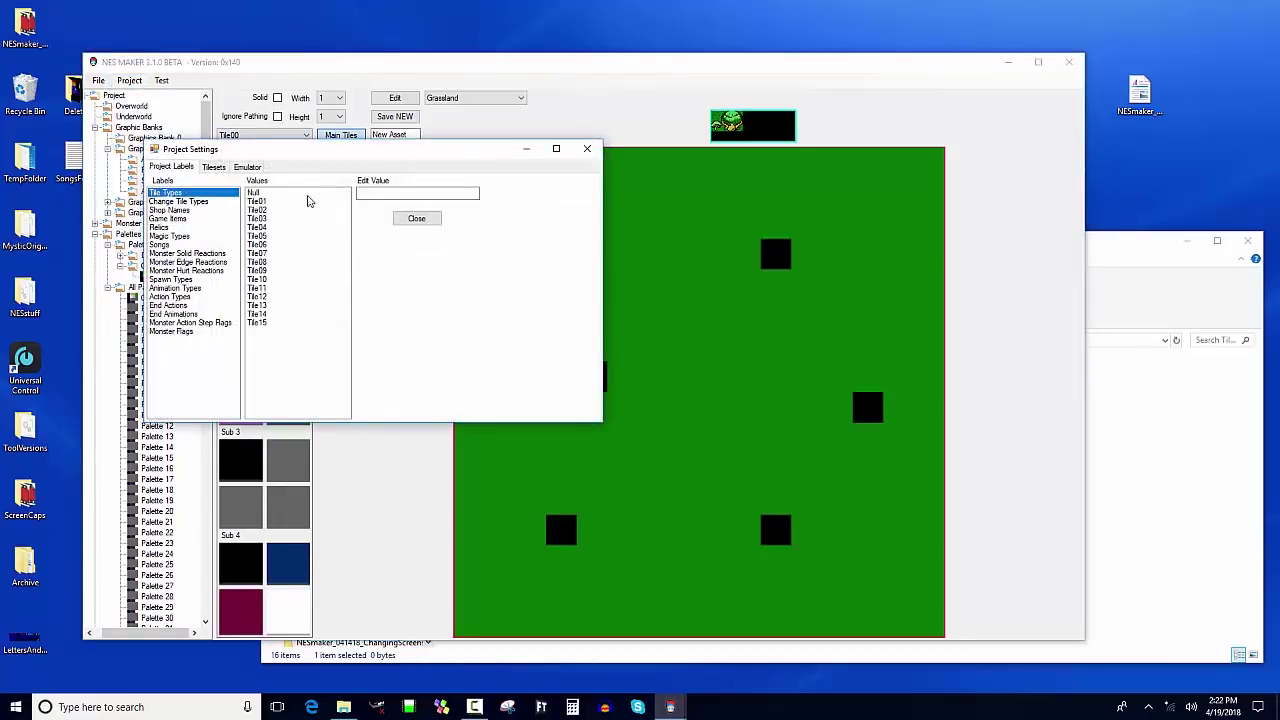
pyautogui.click(303, 193)
pyautogui.click(300, 201)
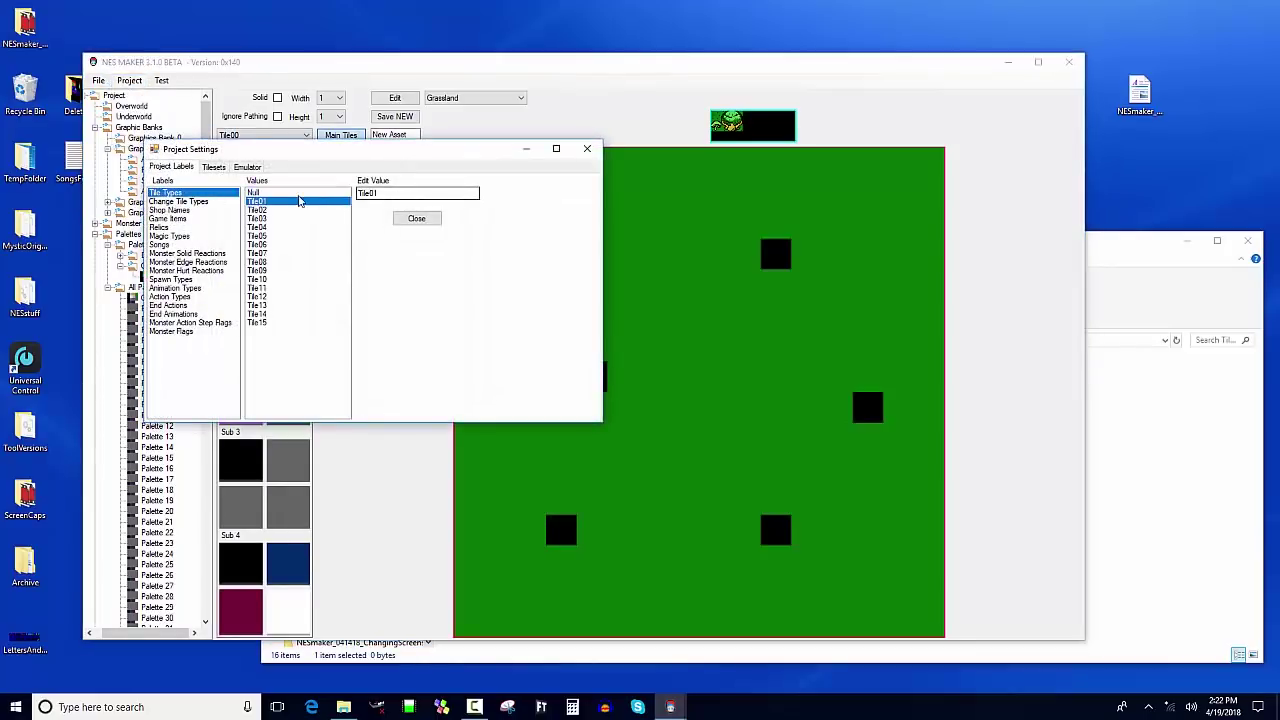
pyautogui.click(300, 193)
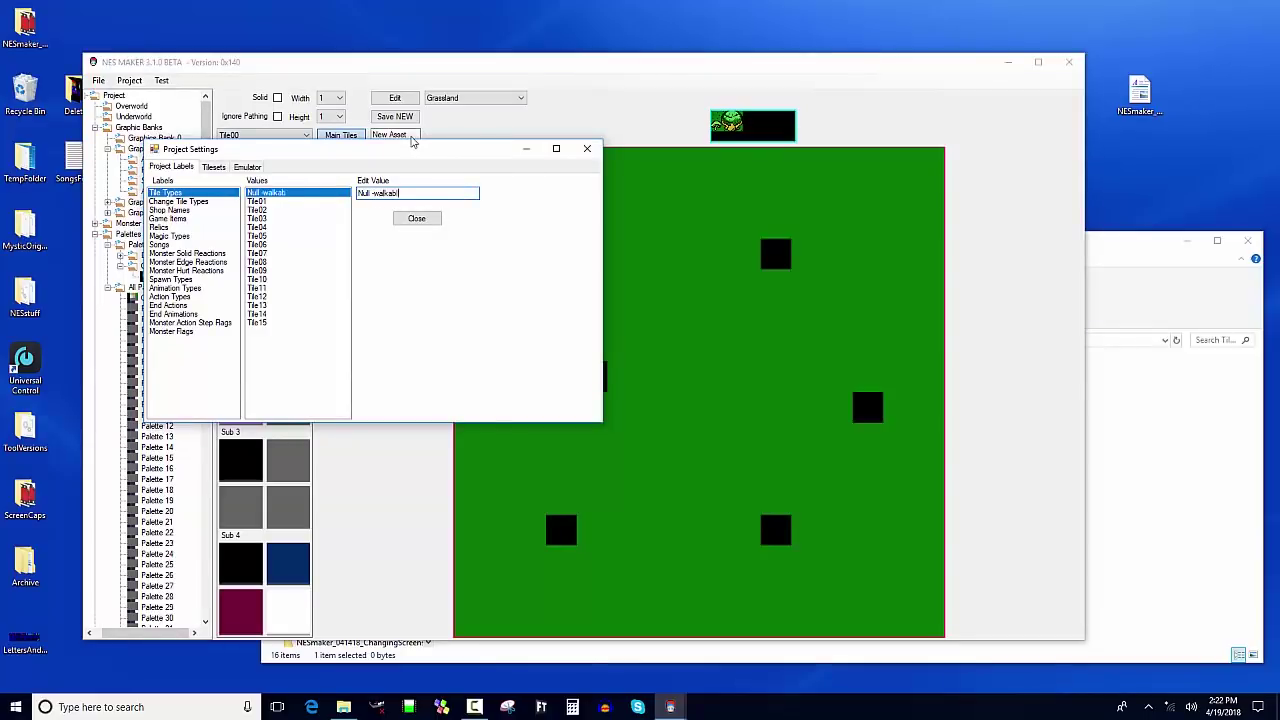
pyautogui.click(290, 201)
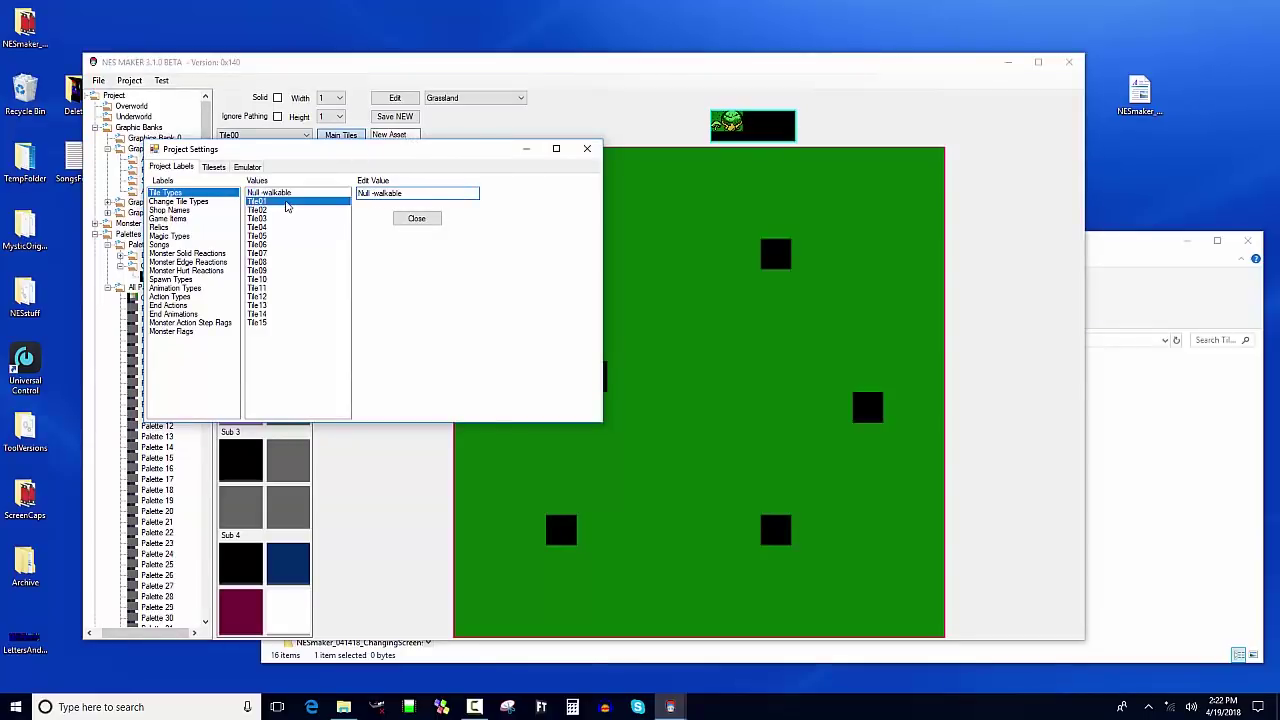
pyautogui.doubleClick(392, 195)
pyautogui.write('5')
# Rename Tile02 to Death, Tile03 to Win and Tile04 to Warp To Screen, then close.
pyautogui.click(268, 210)
pyautogui.doubleClick(415, 194)
pyautogui.write('Death')
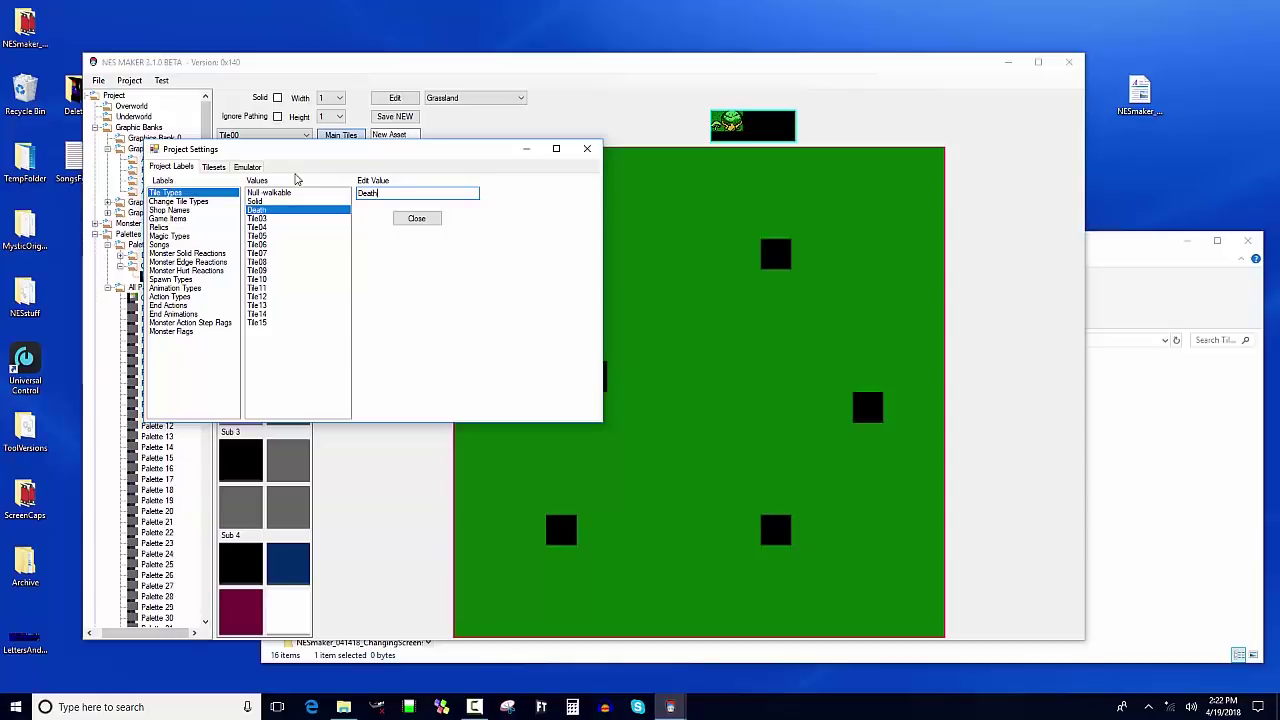
pyautogui.click(282, 218)
pyautogui.doubleClick(370, 194)
pyautogui.write('Win')
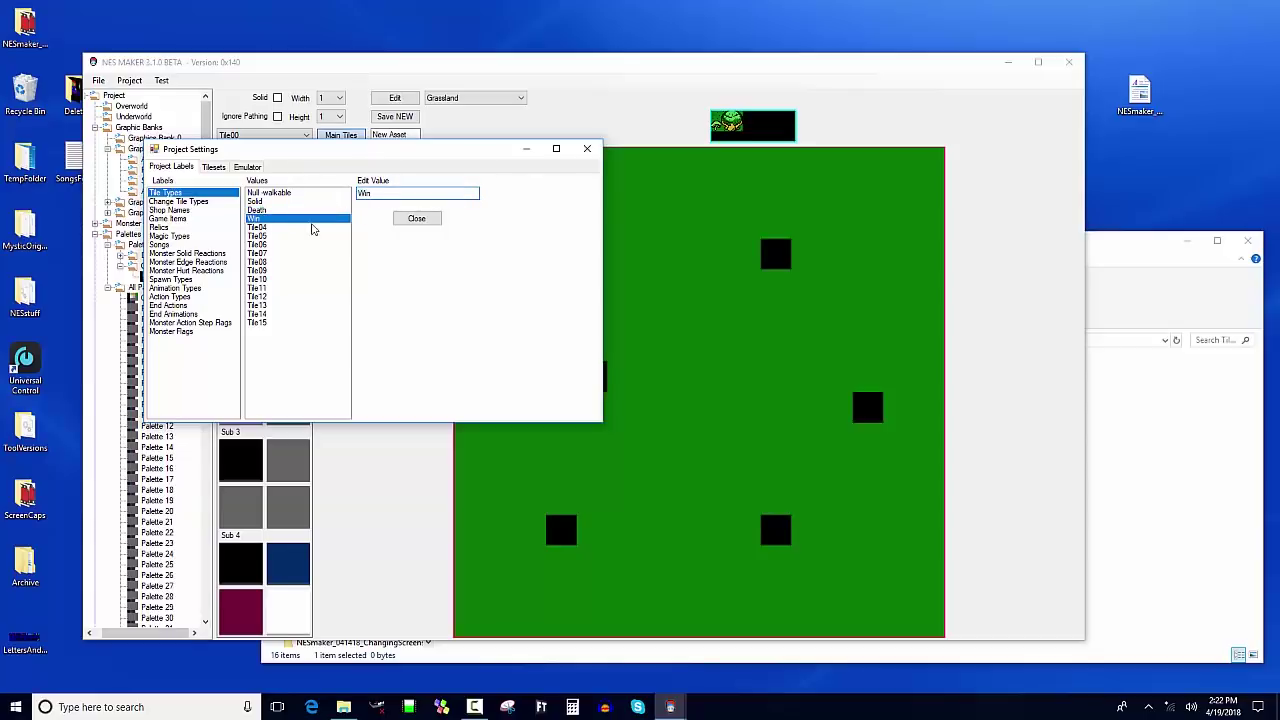
pyautogui.click(310, 227)
pyautogui.doubleClick(368, 193)
pyautogui.write('Warp To Scree')
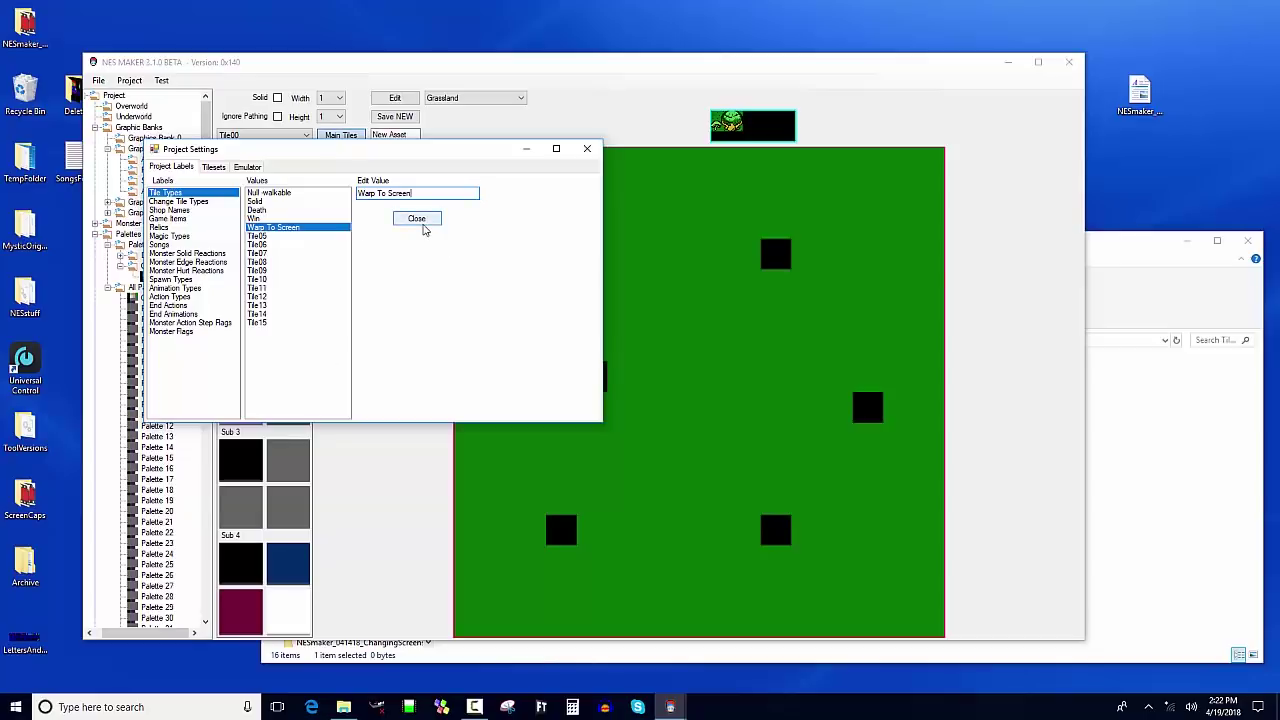
pyautogui.click(418, 226)
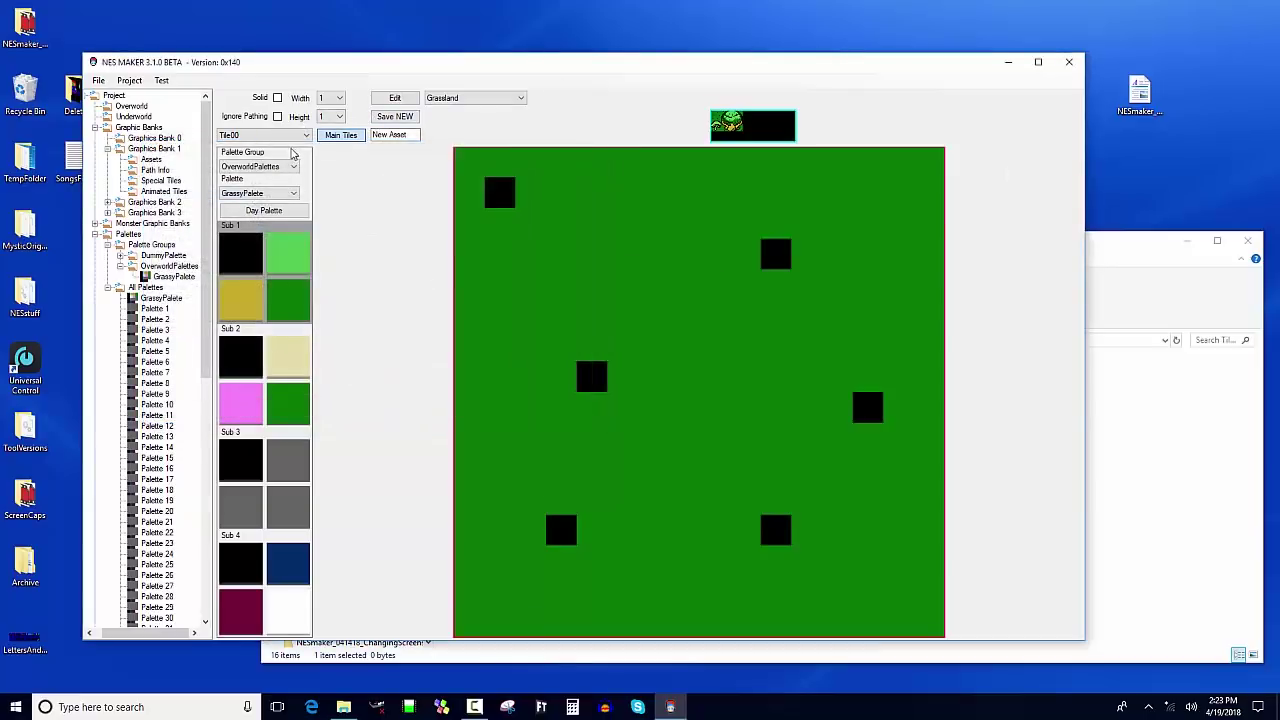
# In Graphics Bank 1 Assets, set the new tile's type to Null -walkable.
pyautogui.click(155, 149)
pyautogui.click(151, 159)
pyautogui.click(297, 136)
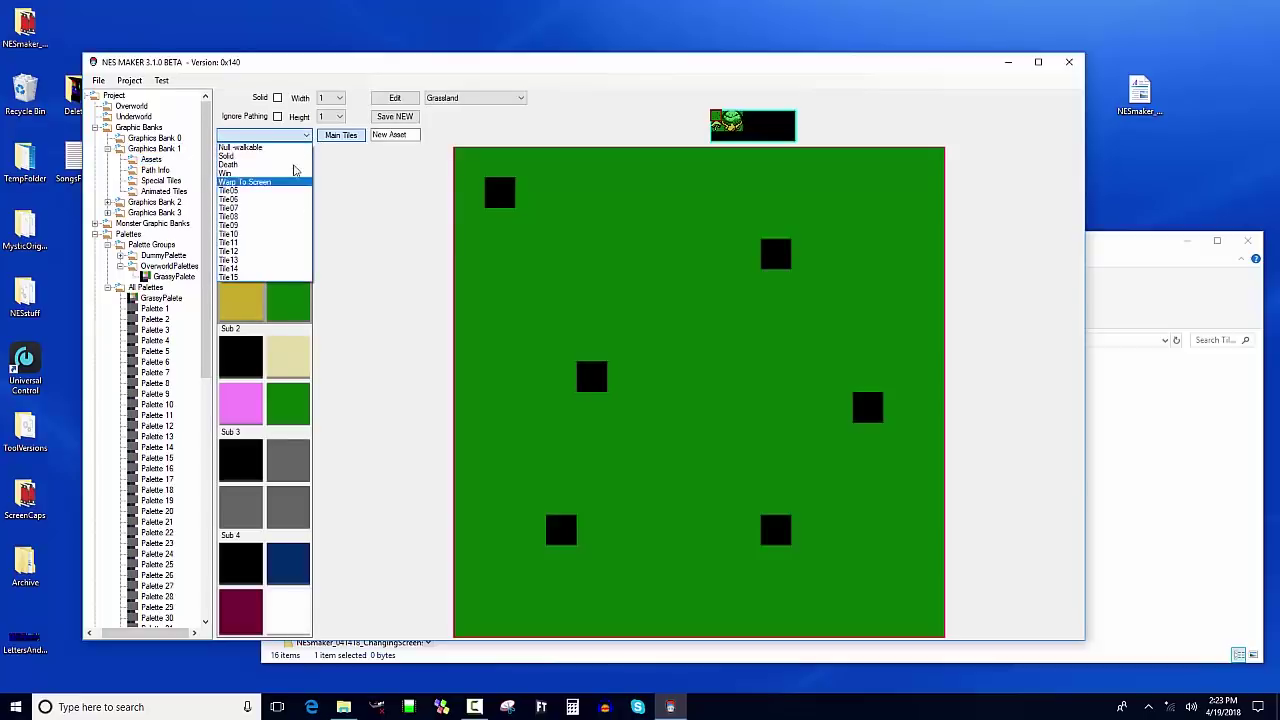
pyautogui.click(356, 218)
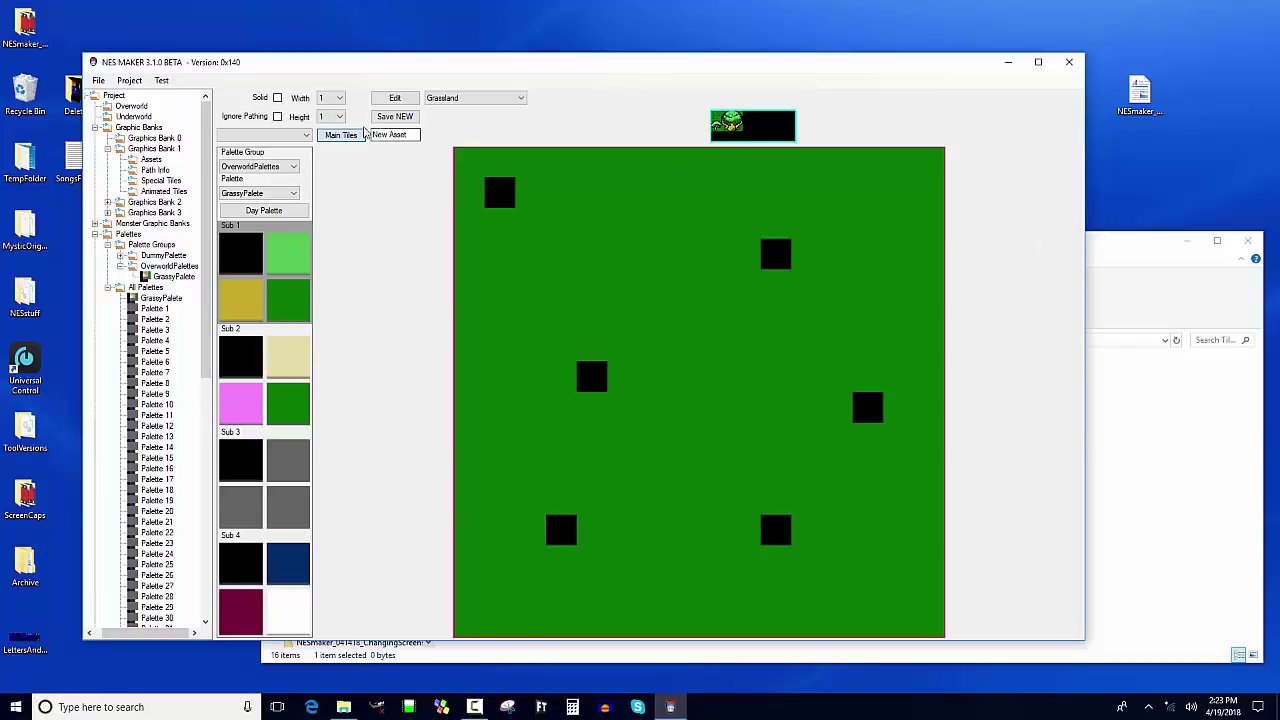
pyautogui.click(302, 137)
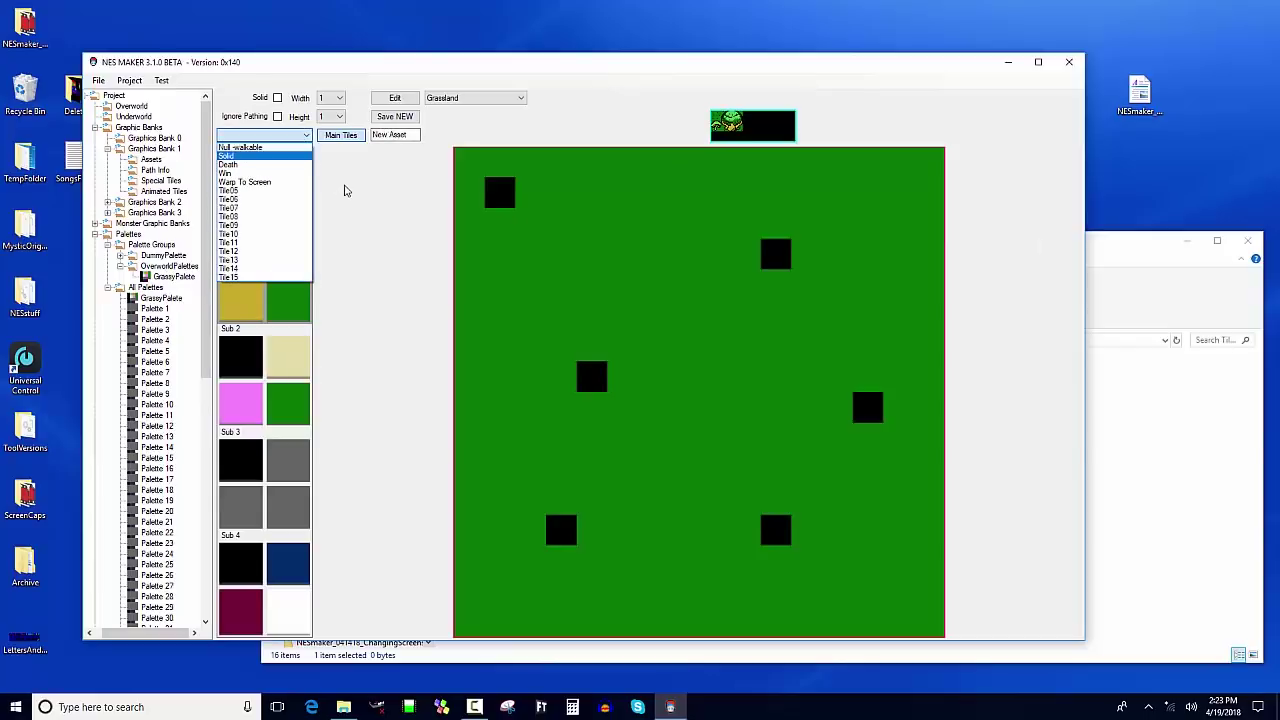
pyautogui.click(346, 181)
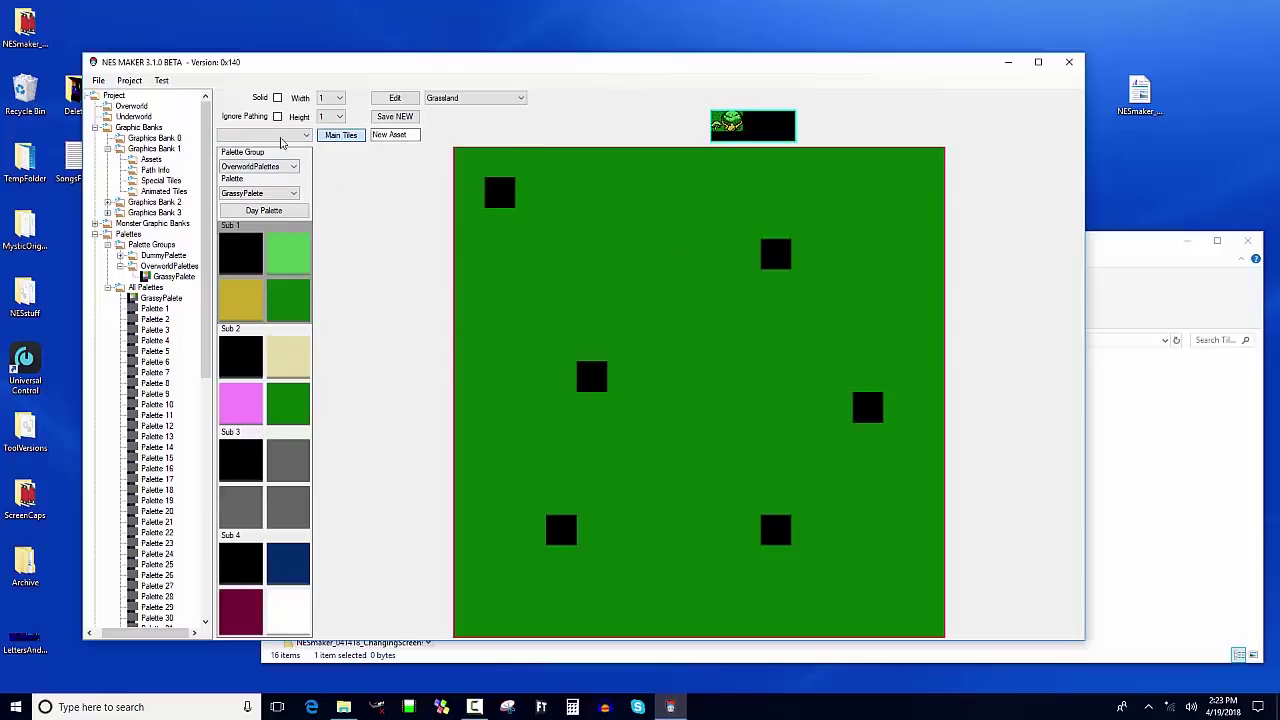
pyautogui.click(284, 136)
pyautogui.click(285, 149)
# Name the asset 'ground', save it as new, and expand Assets to confirm.
pyautogui.click(408, 135)
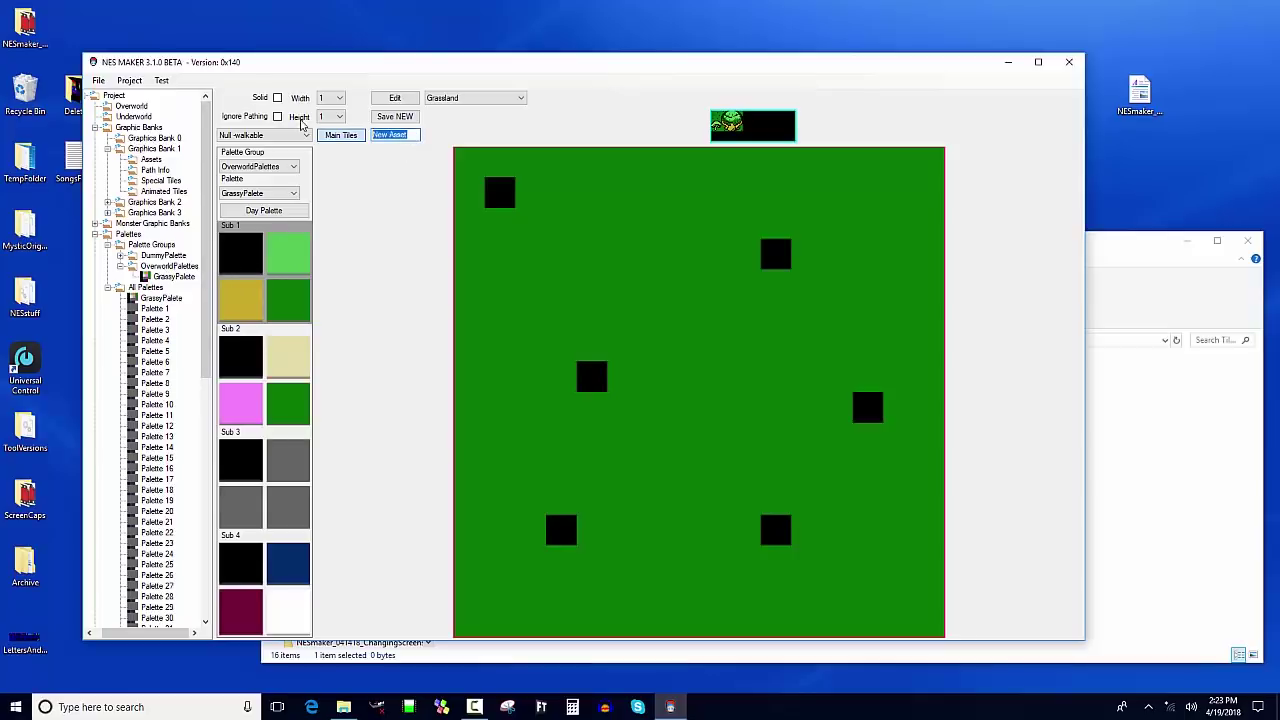
pyautogui.write('gra')
pyautogui.click(395, 118)
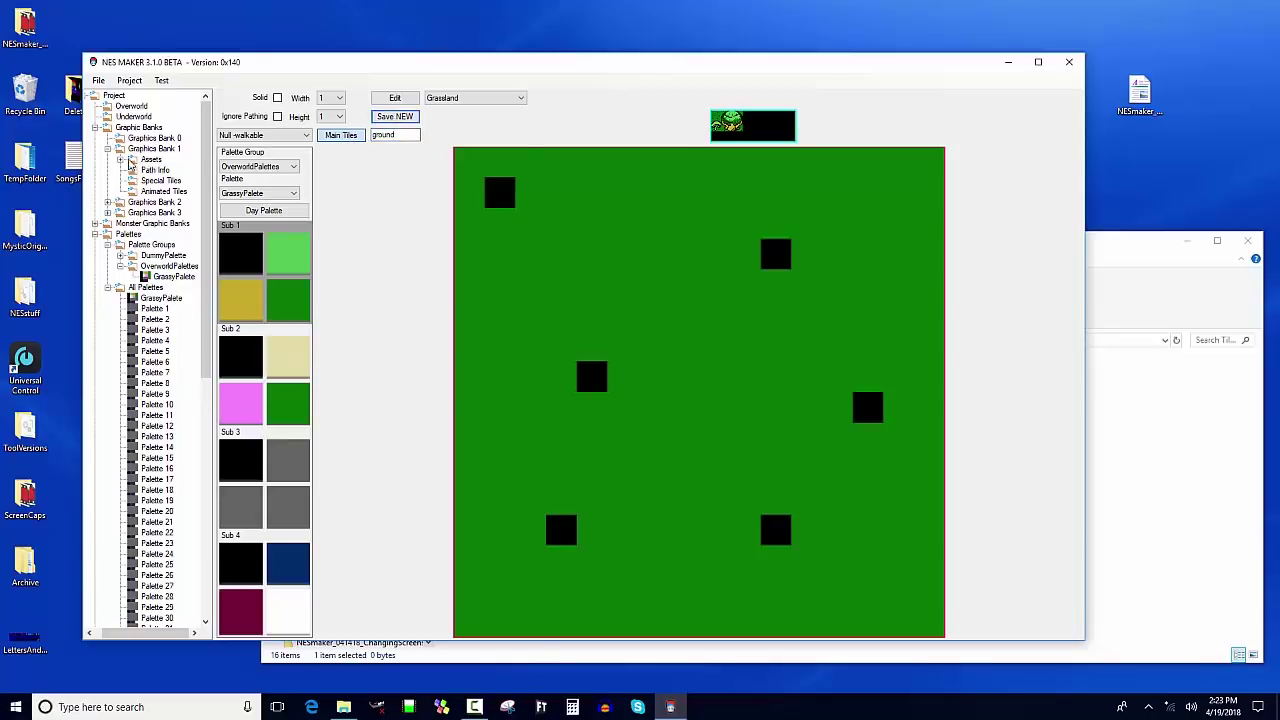
pyautogui.click(120, 161)
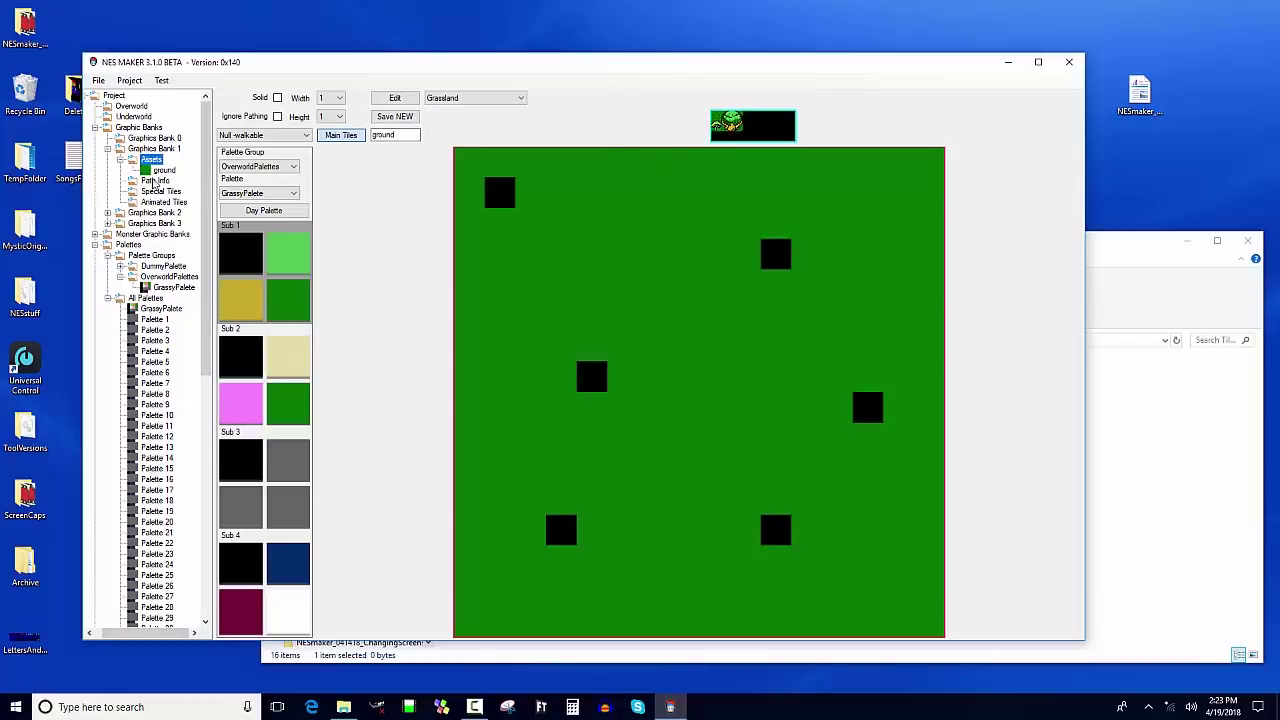
# Load the mushroom tile, colour it with the pink-and-beige Sub 2 palette, and make it Solid.
pyautogui.click(717, 130)
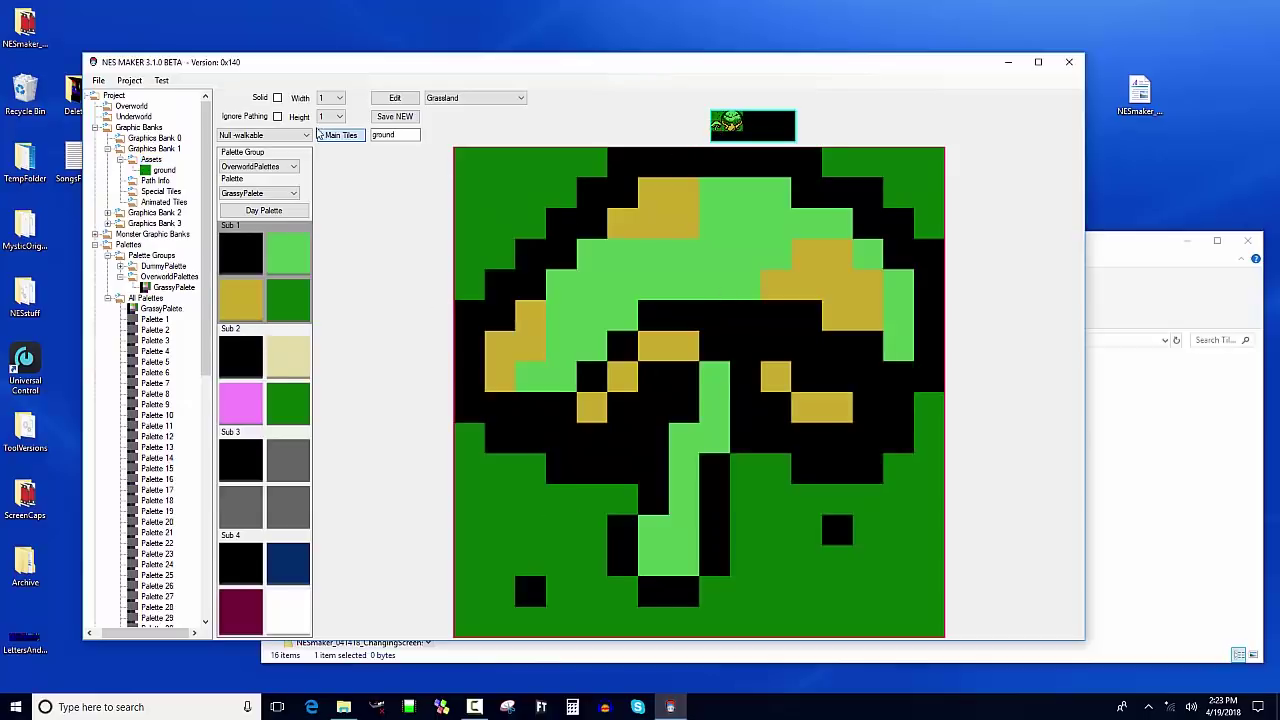
pyautogui.click(245, 352)
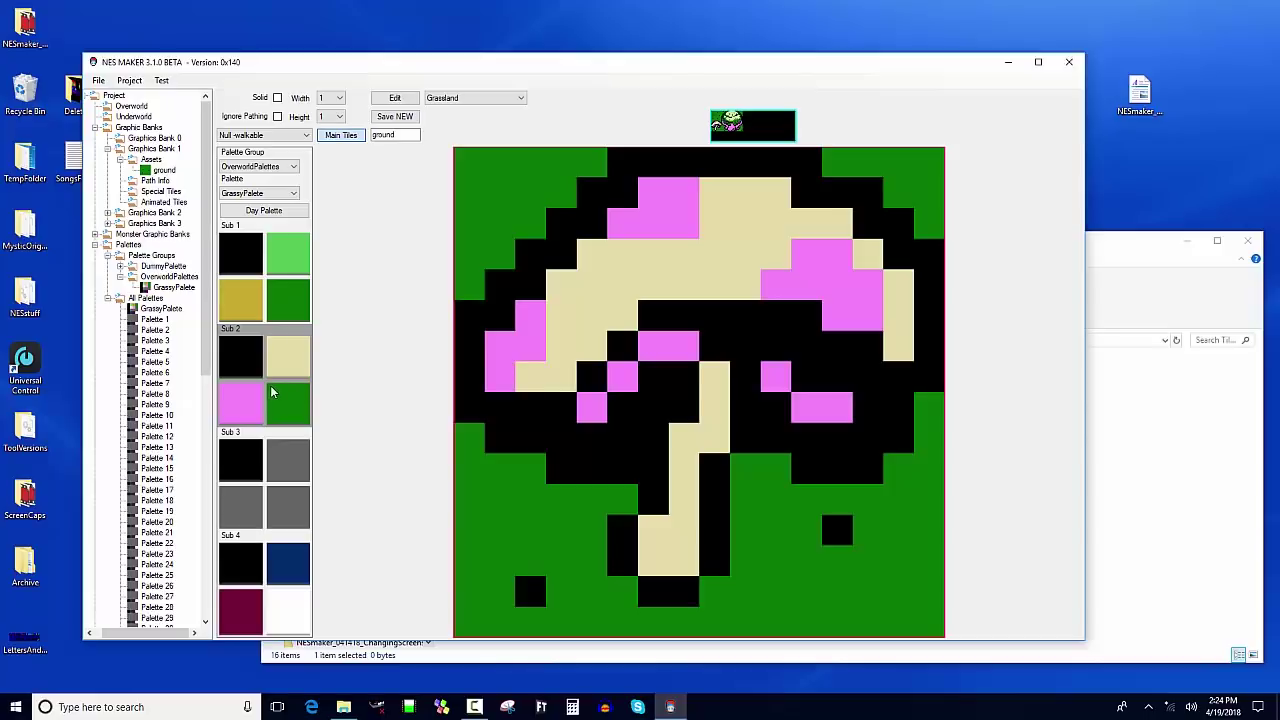
pyautogui.doubleClick(390, 134)
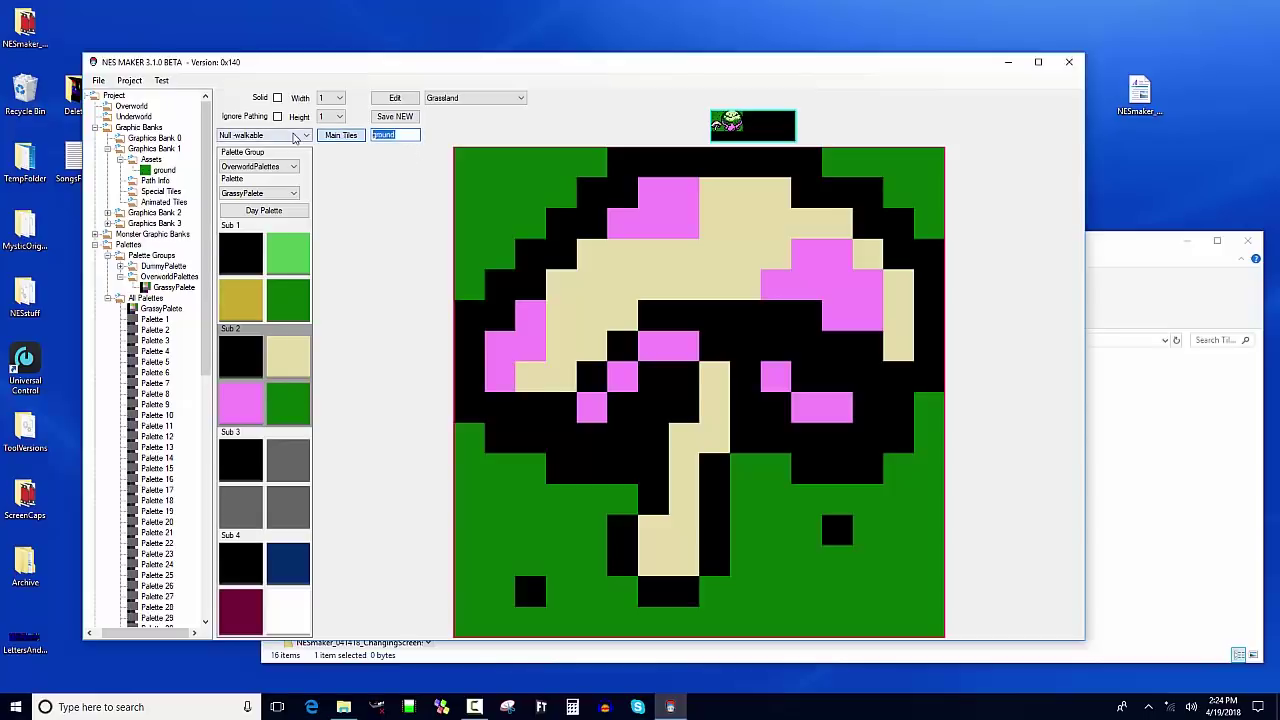
pyautogui.click(295, 136)
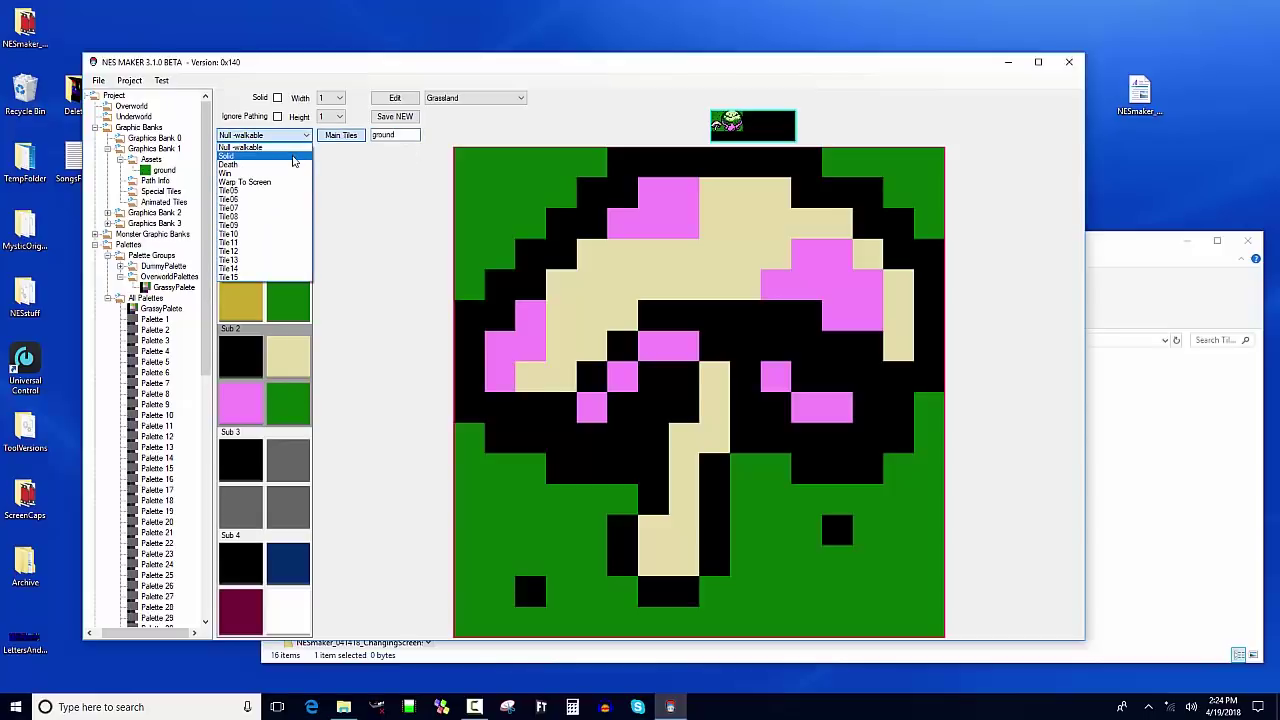
pyautogui.click(295, 160)
# Name the asset 'mushroom', save it as new, then switch back to Sub 1 colours.
pyautogui.doubleClick(385, 135)
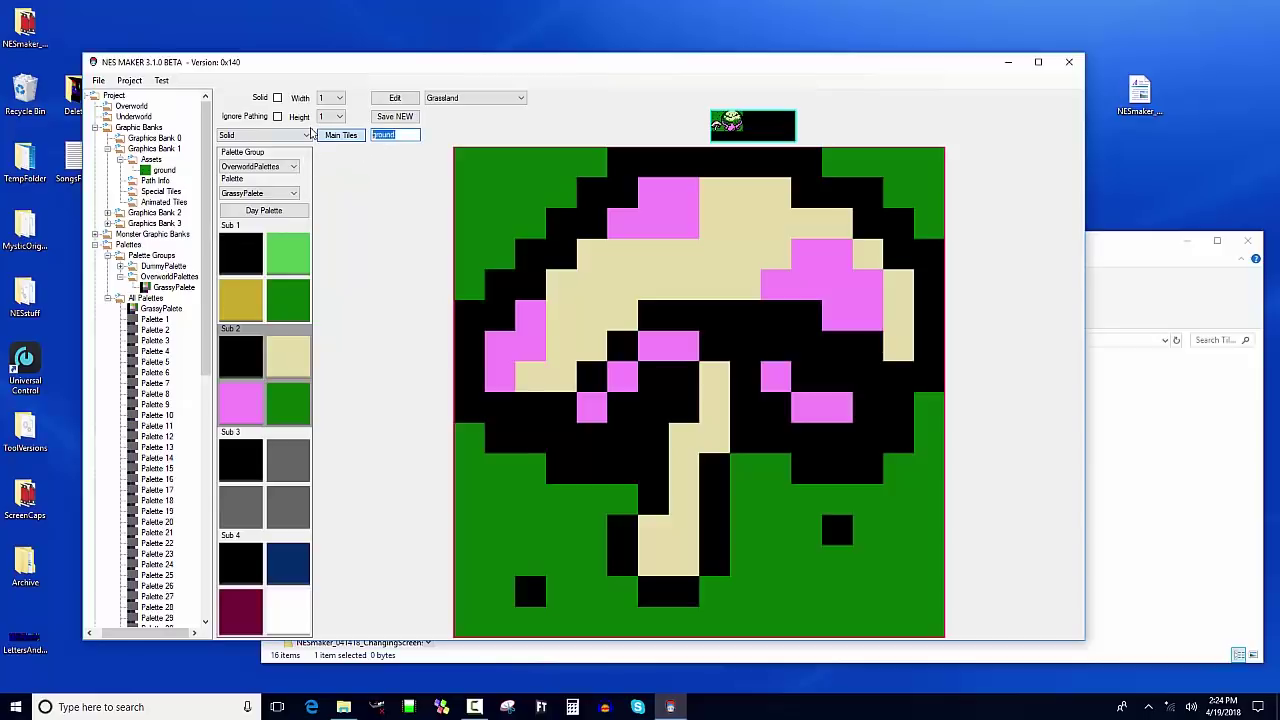
pyautogui.write('mushroom')
pyautogui.click(395, 116)
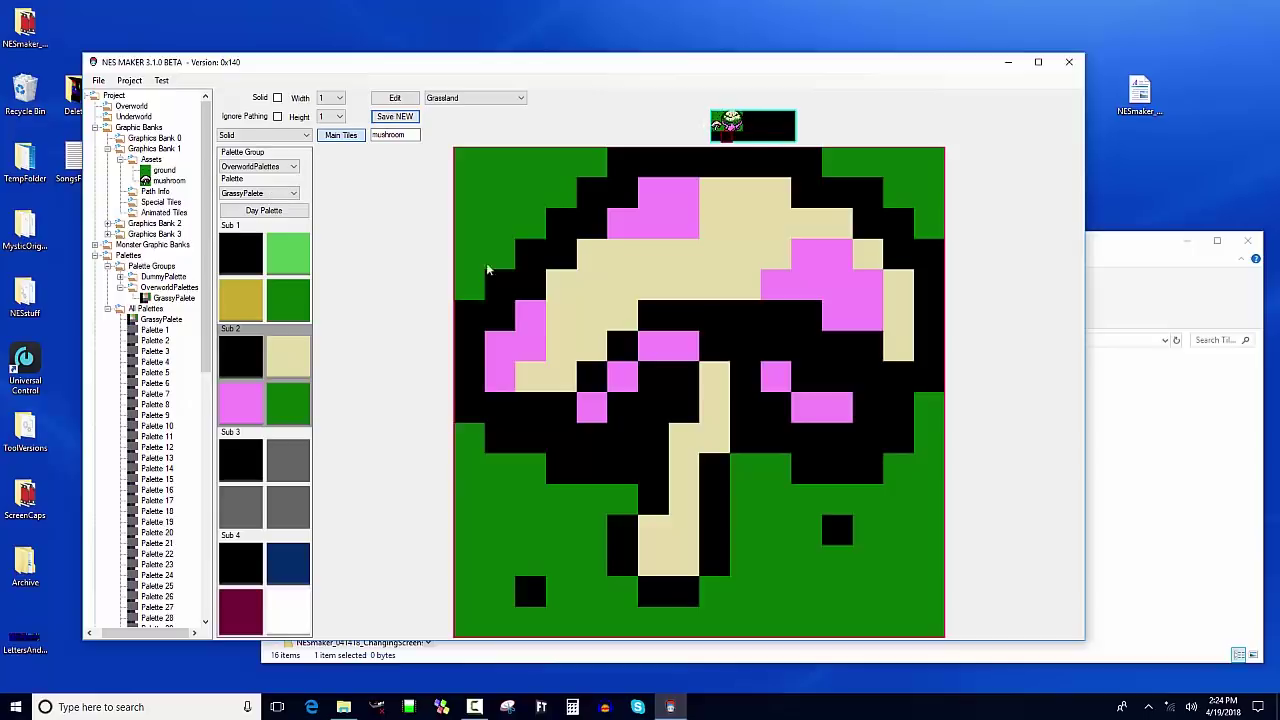
pyautogui.click(262, 266)
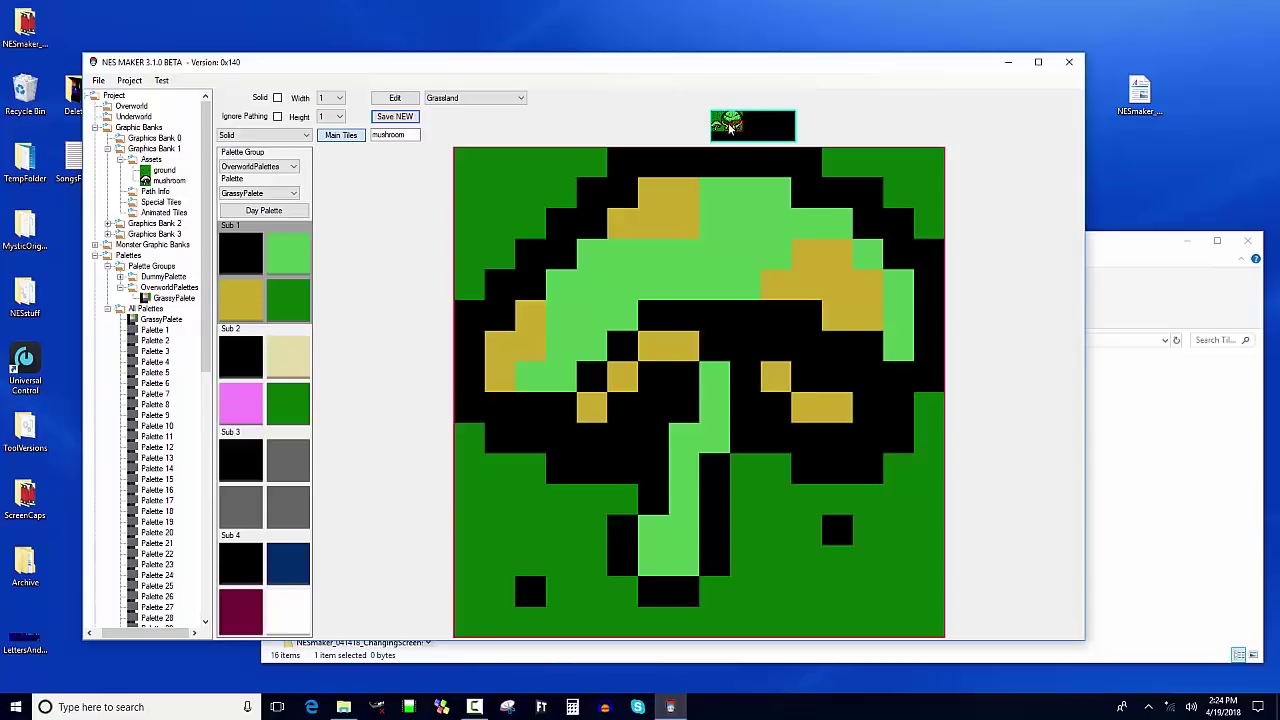
# Set the asset Width and Height to 2 tiles each.
pyautogui.click(339, 97)
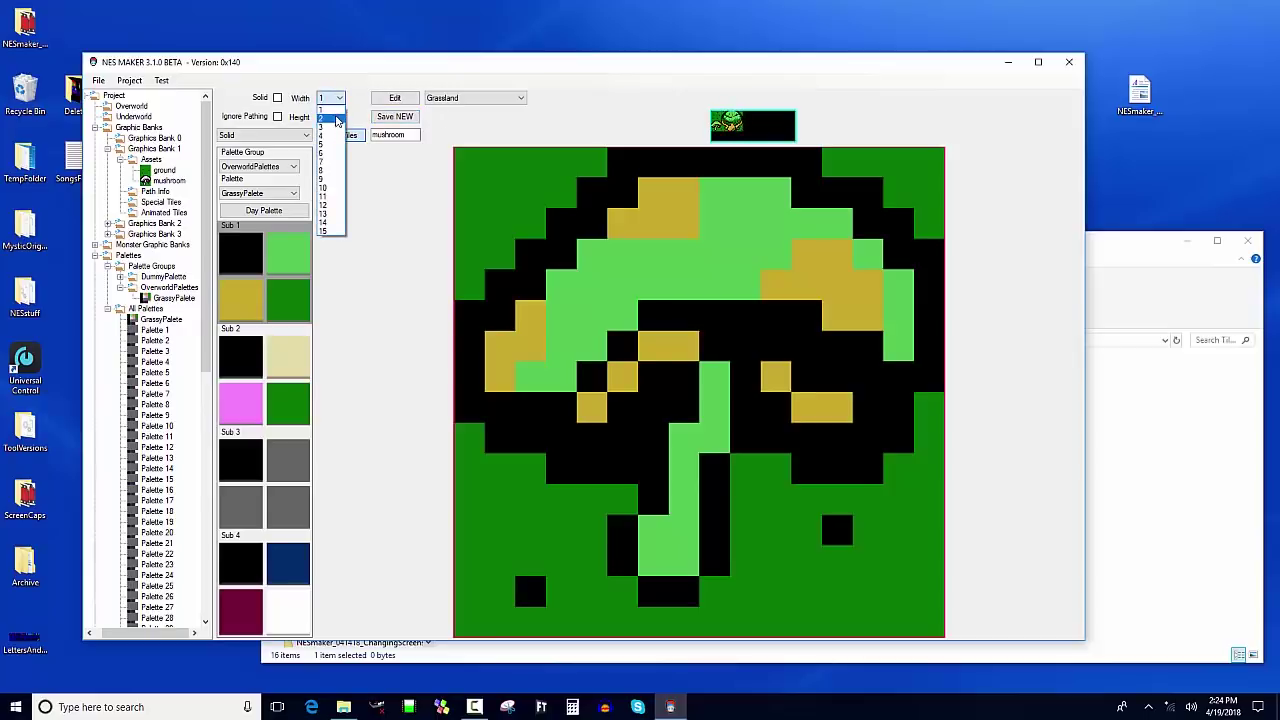
pyautogui.click(328, 118)
pyautogui.click(339, 116)
pyautogui.click(328, 127)
pyautogui.click(336, 143)
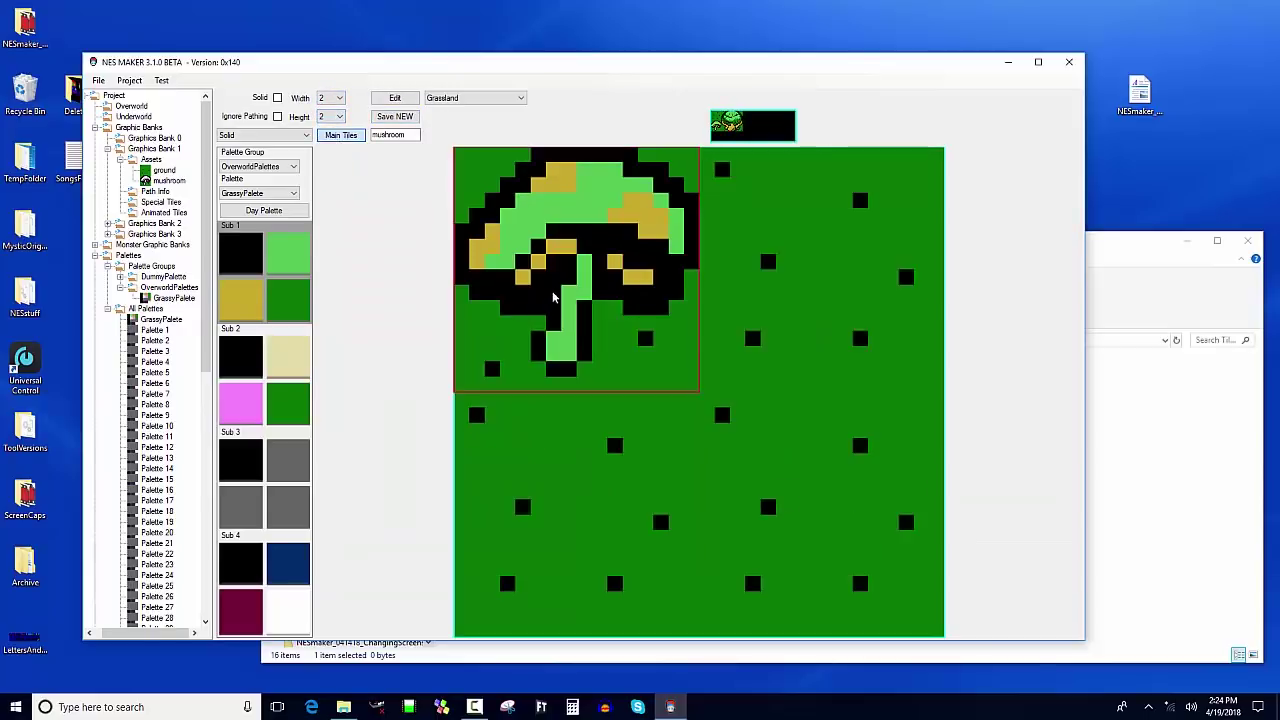
# Fill the quadrants with the tree canopy and trunk tiles.
pyautogui.click(736, 192)
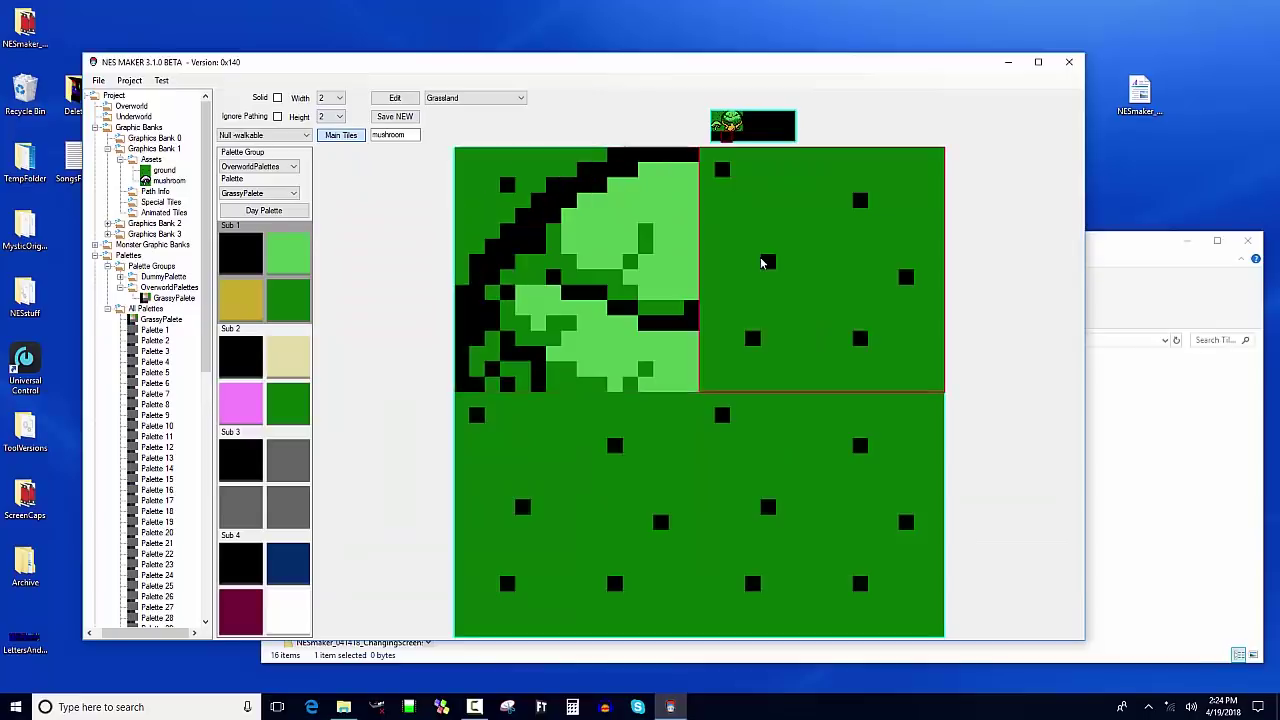
pyautogui.click(738, 119)
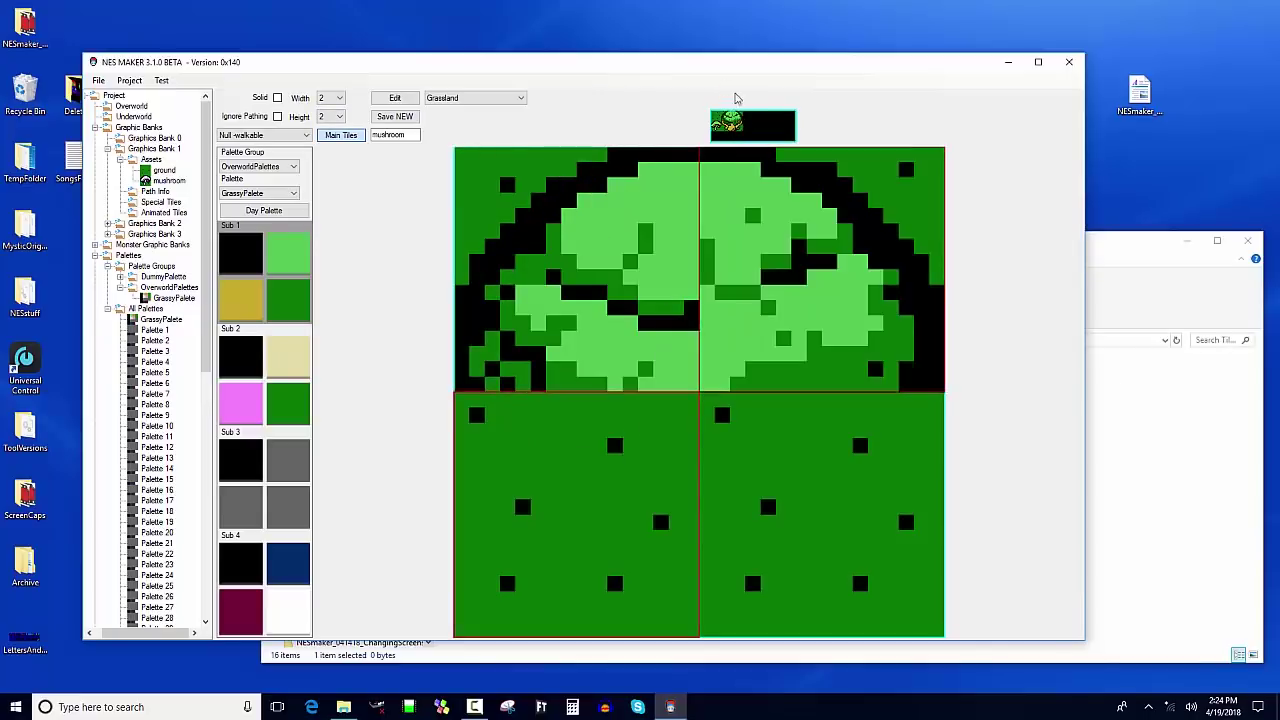
pyautogui.click(736, 120)
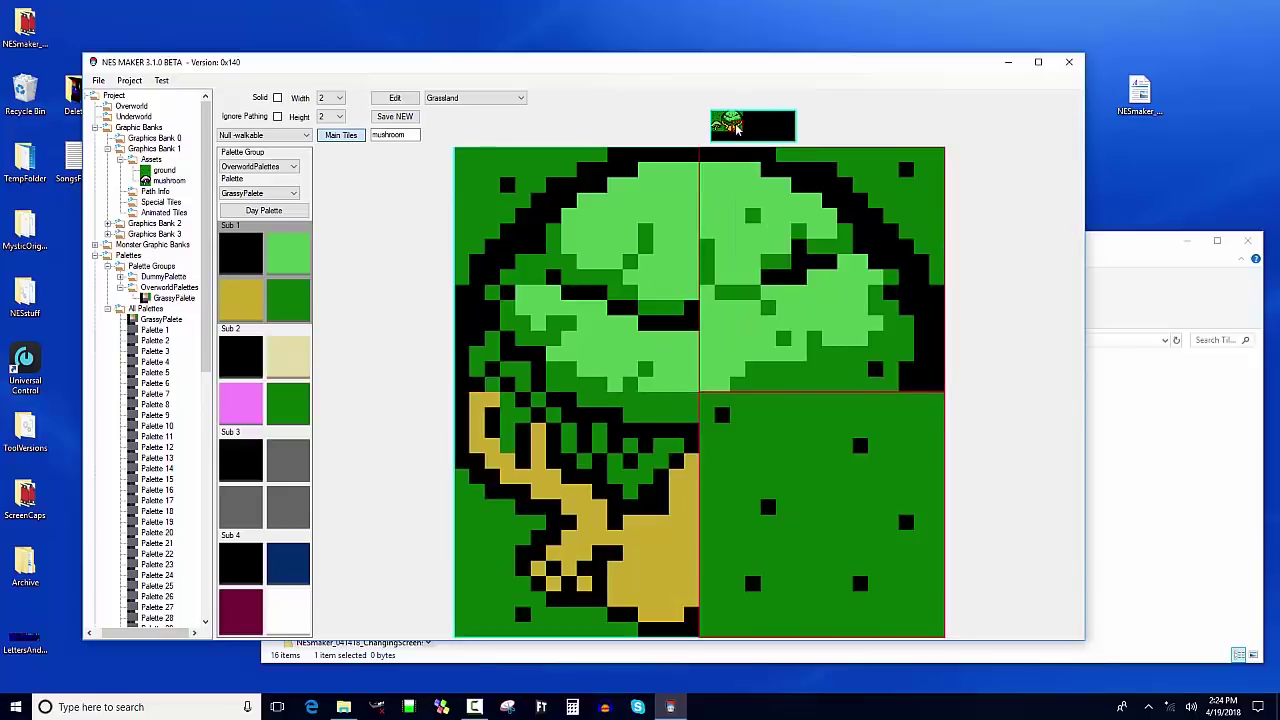
pyautogui.click(736, 125)
pyautogui.click(600, 285)
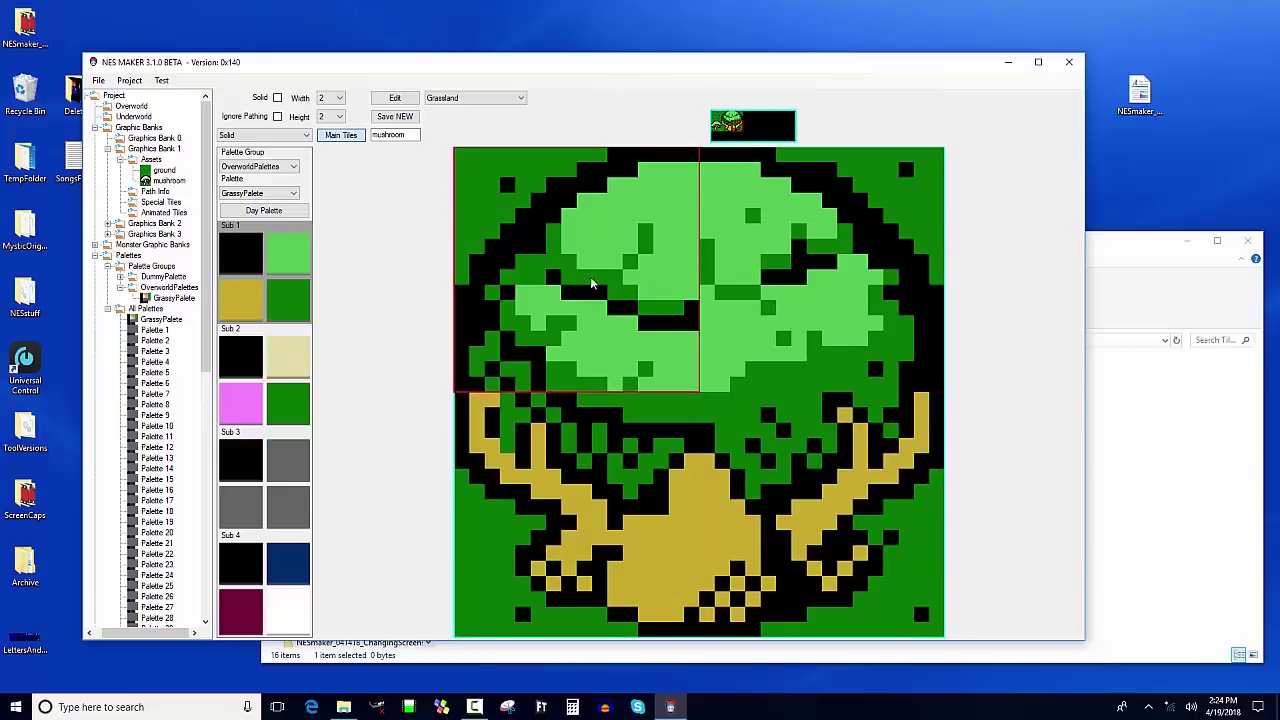
# Set the collision type of the top and bottom tree tiles to Solid.
pyautogui.click(541, 253)
pyautogui.click(263, 135)
pyautogui.click(245, 160)
pyautogui.click(525, 235)
pyautogui.click(597, 455)
pyautogui.click(252, 135)
pyautogui.click(245, 160)
pyautogui.click(755, 466)
pyautogui.click(263, 135)
pyautogui.click(245, 160)
# Check each quadrant of the 2x2 tree asset.
pyautogui.click(591, 492)
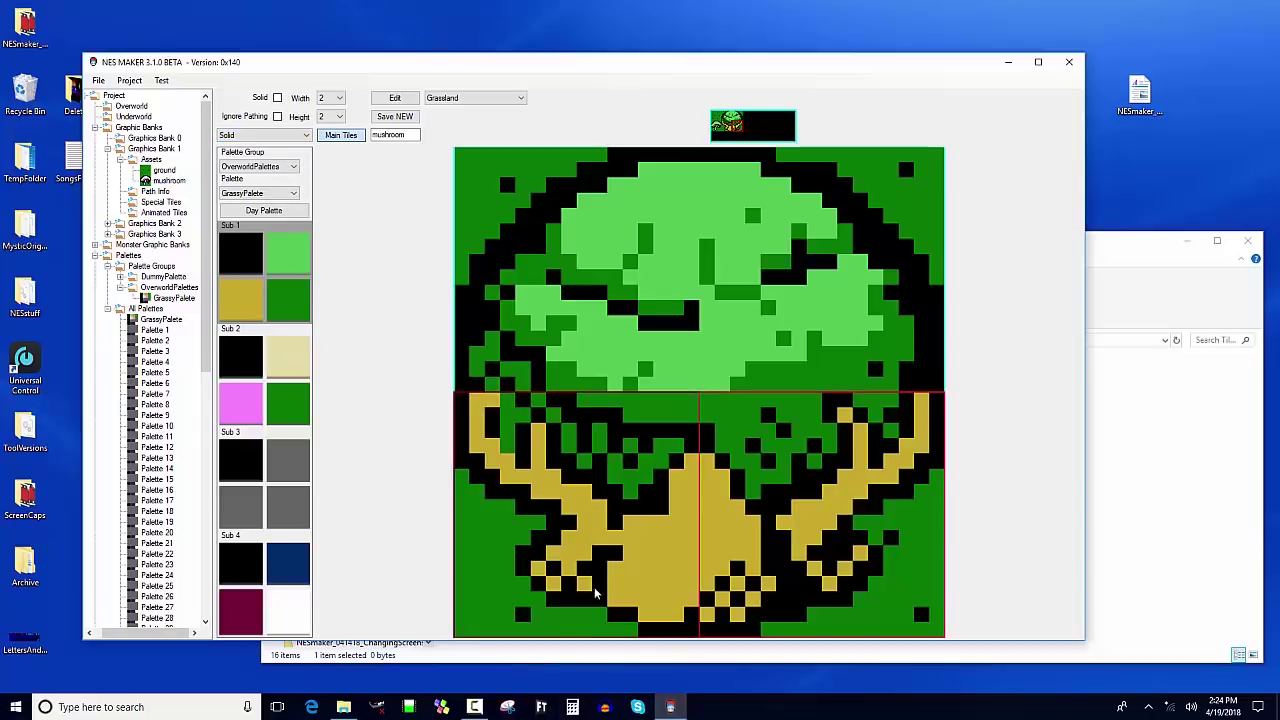
pyautogui.click(857, 459)
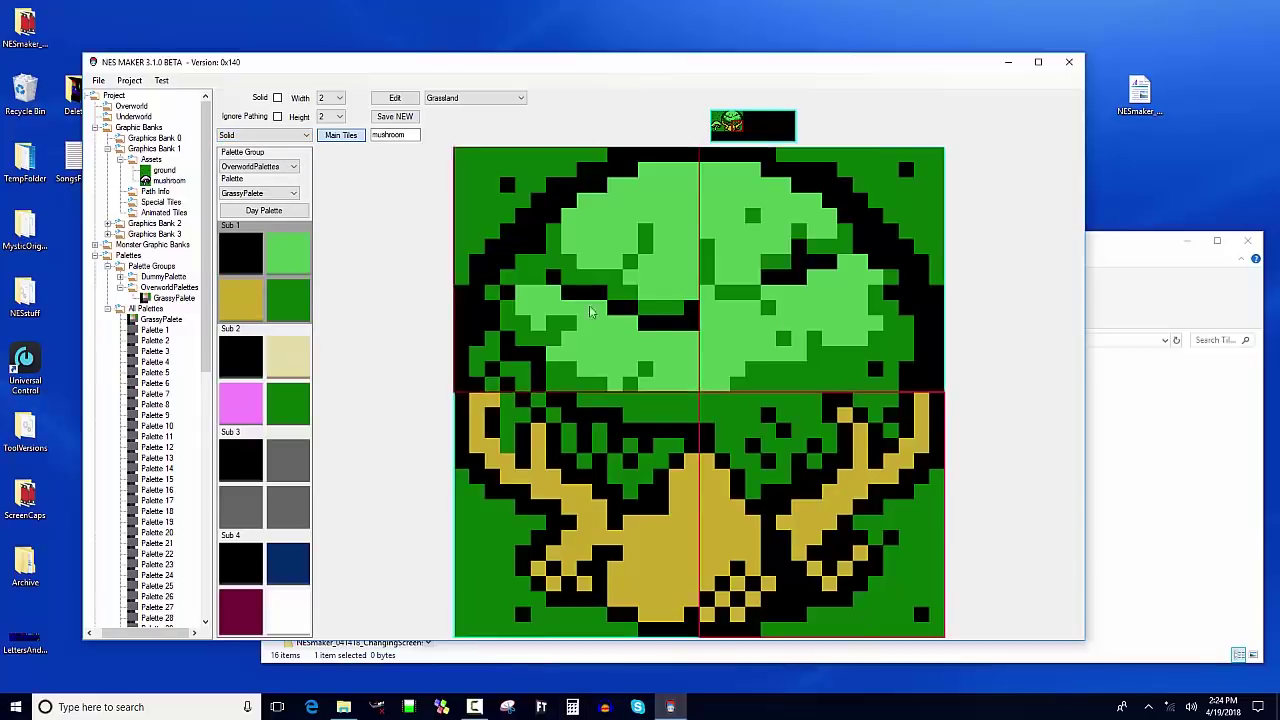
pyautogui.click(563, 236)
pyautogui.click(814, 286)
pyautogui.click(677, 409)
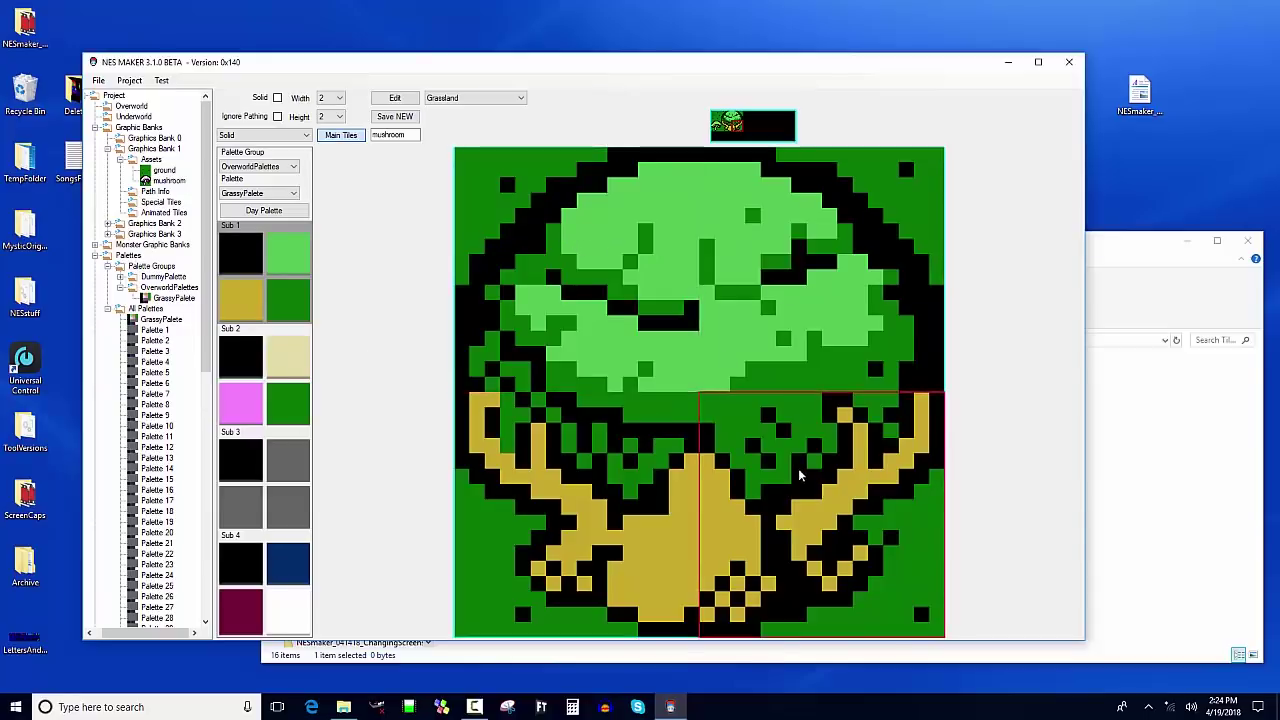
pyautogui.press('2')
pyautogui.click(722, 555)
pyautogui.click(249, 350)
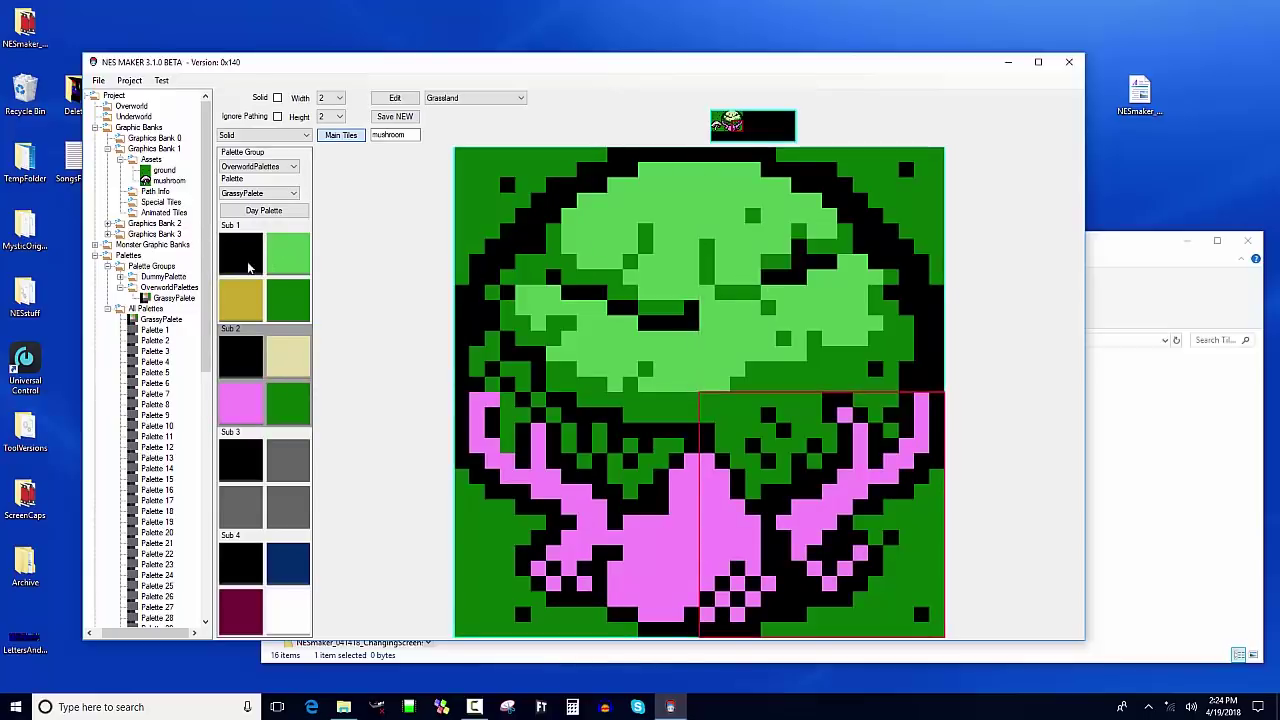
pyautogui.click(249, 266)
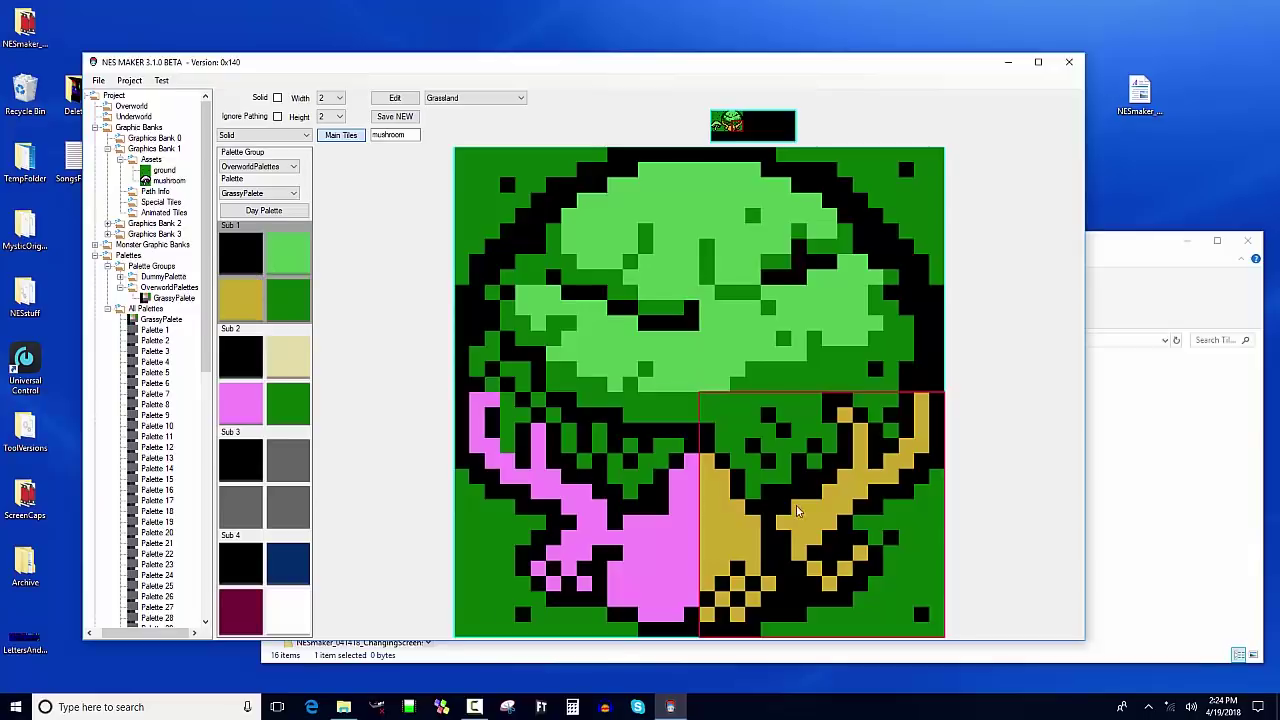
pyautogui.click(242, 372)
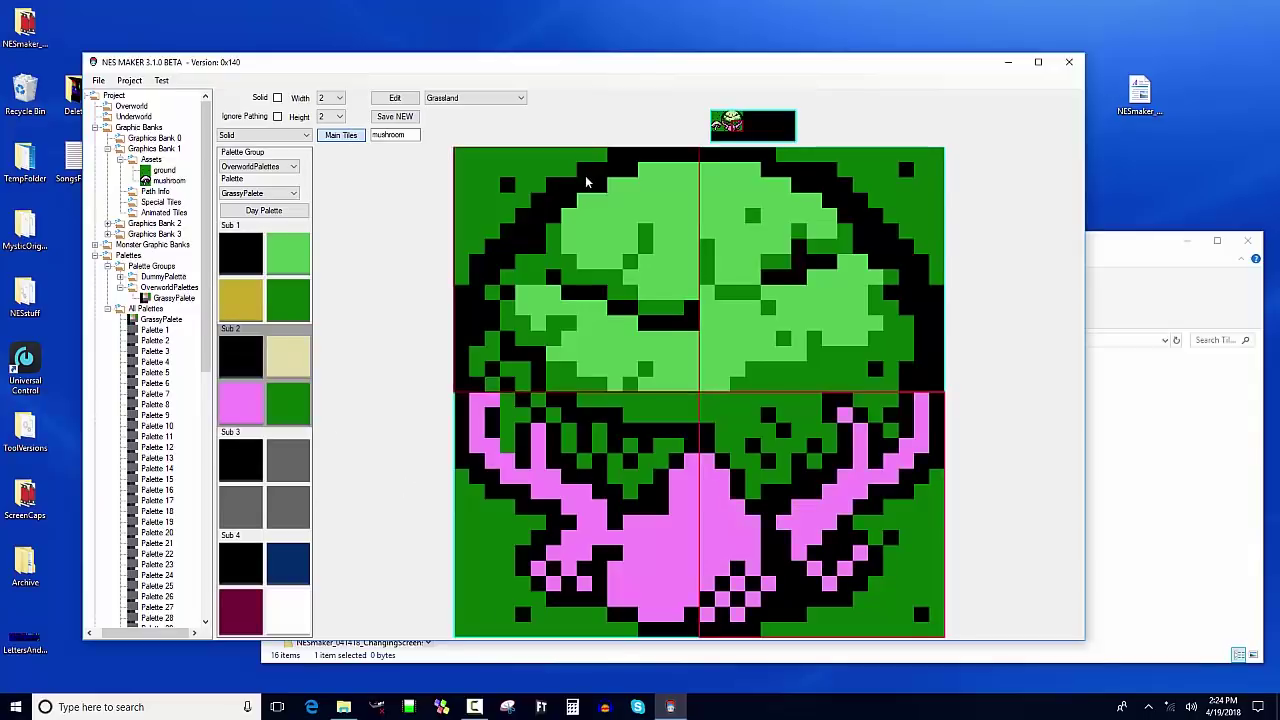
pyautogui.click(576, 203)
pyautogui.click(297, 294)
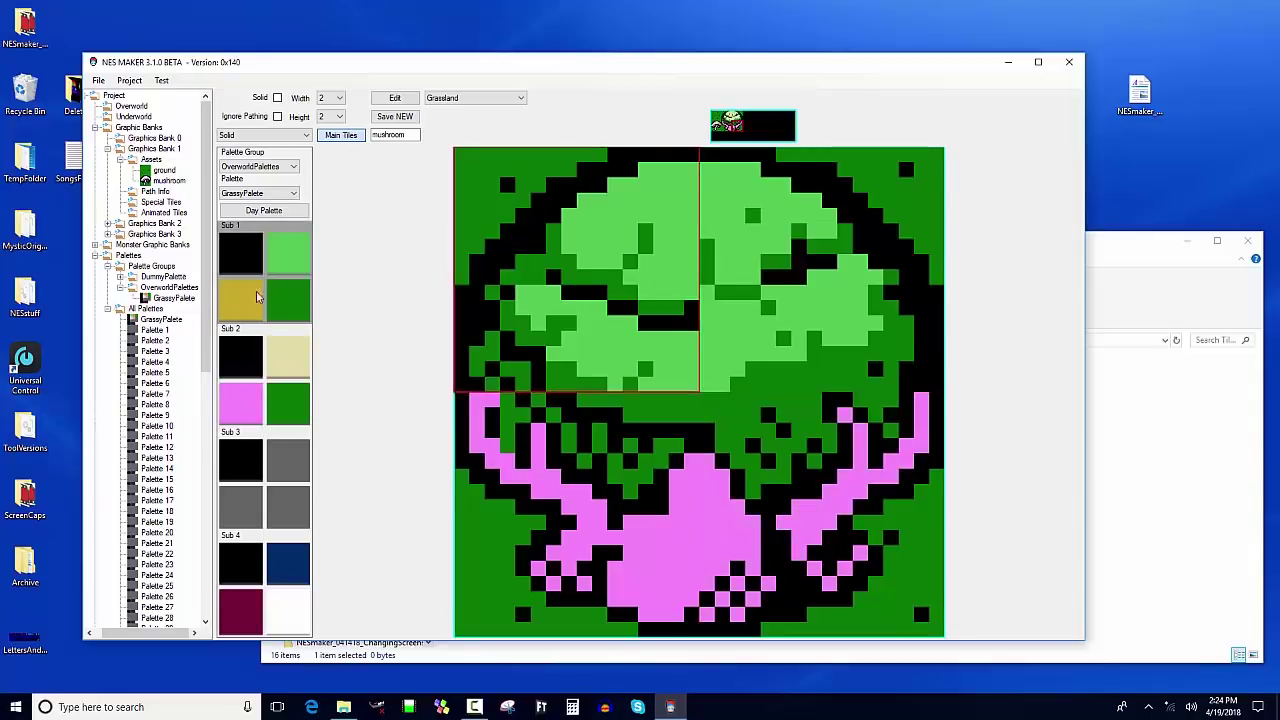
pyautogui.click(830, 278)
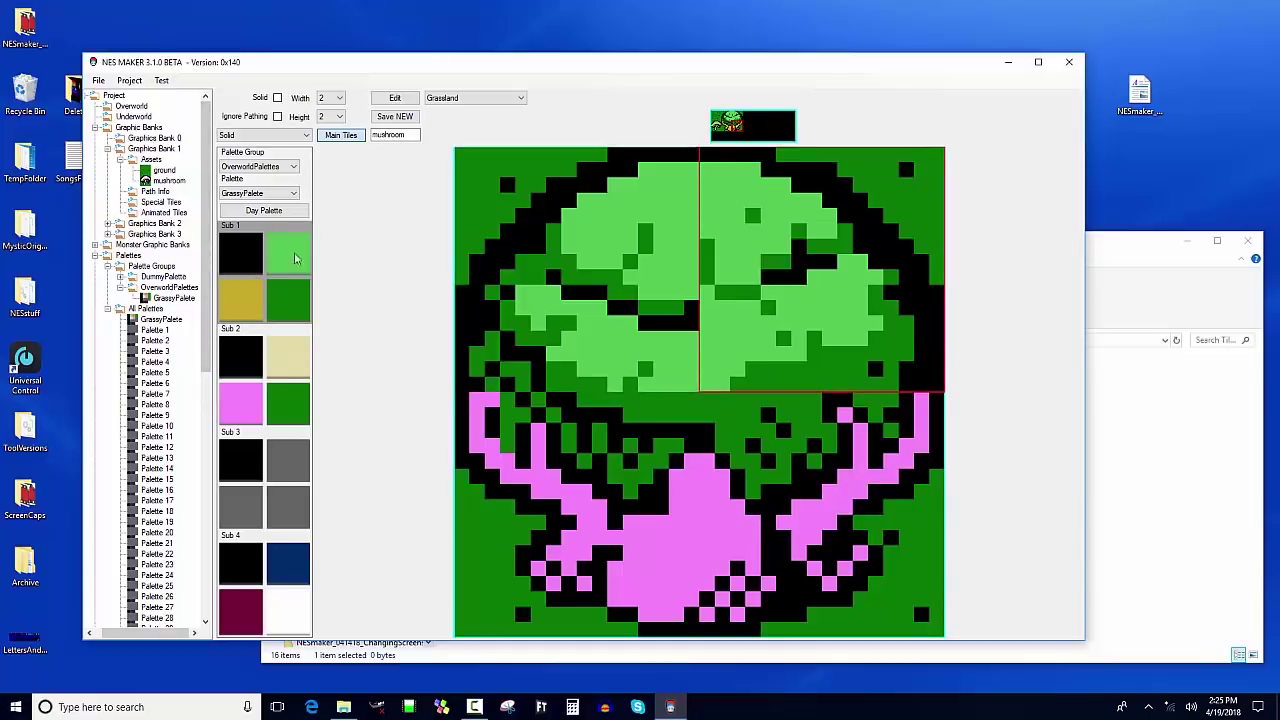
pyautogui.click(263, 353)
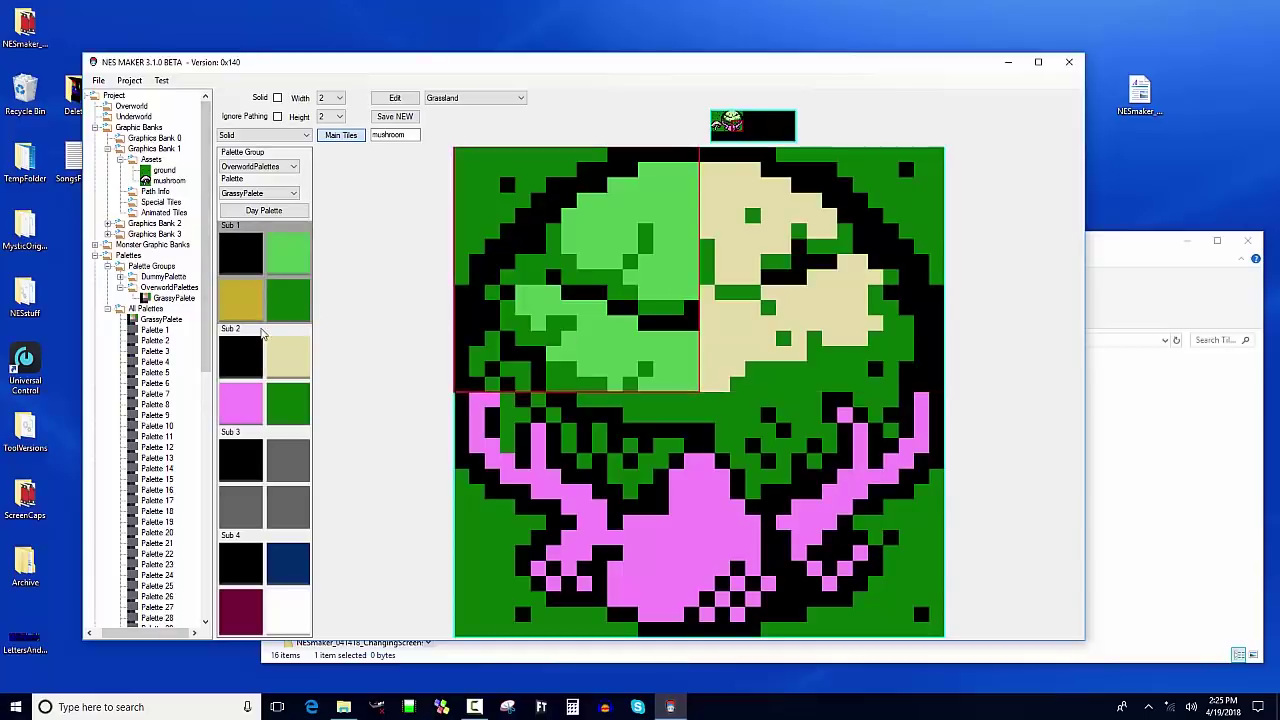
pyautogui.click(262, 340)
pyautogui.click(540, 467)
pyautogui.click(265, 268)
pyautogui.click(812, 505)
pyautogui.click(265, 268)
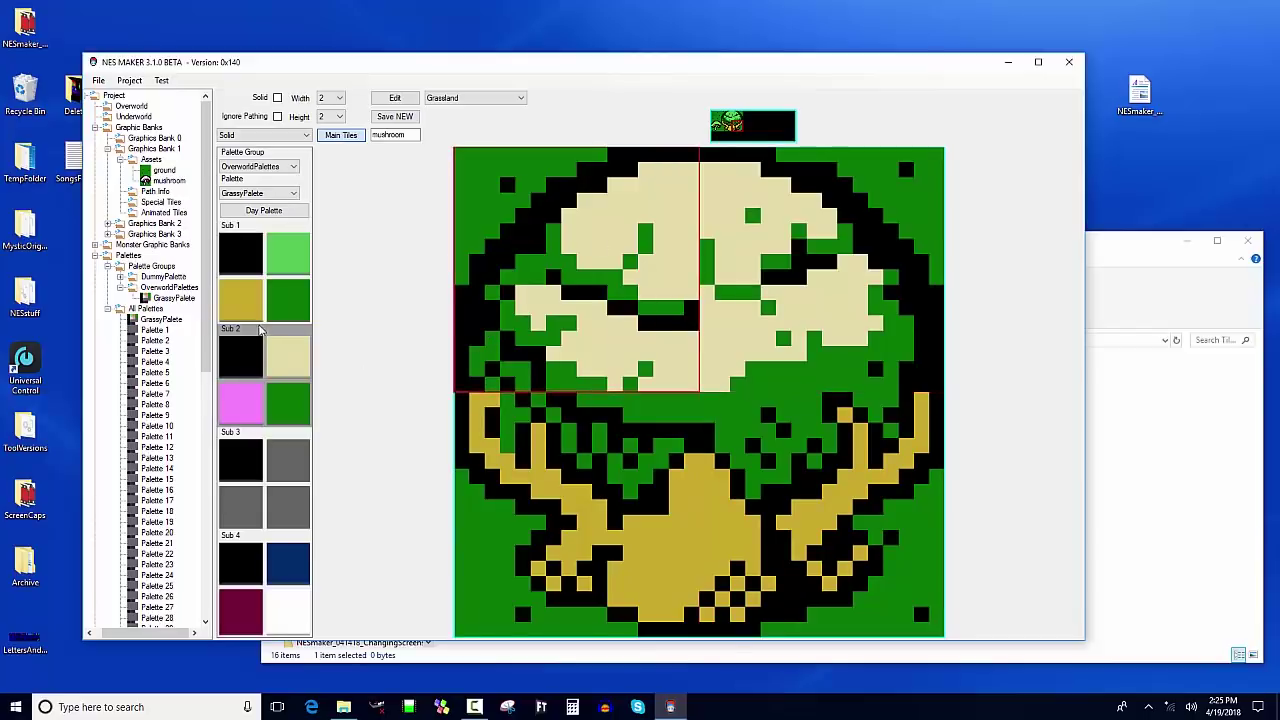
pyautogui.click(249, 265)
pyautogui.click(305, 267)
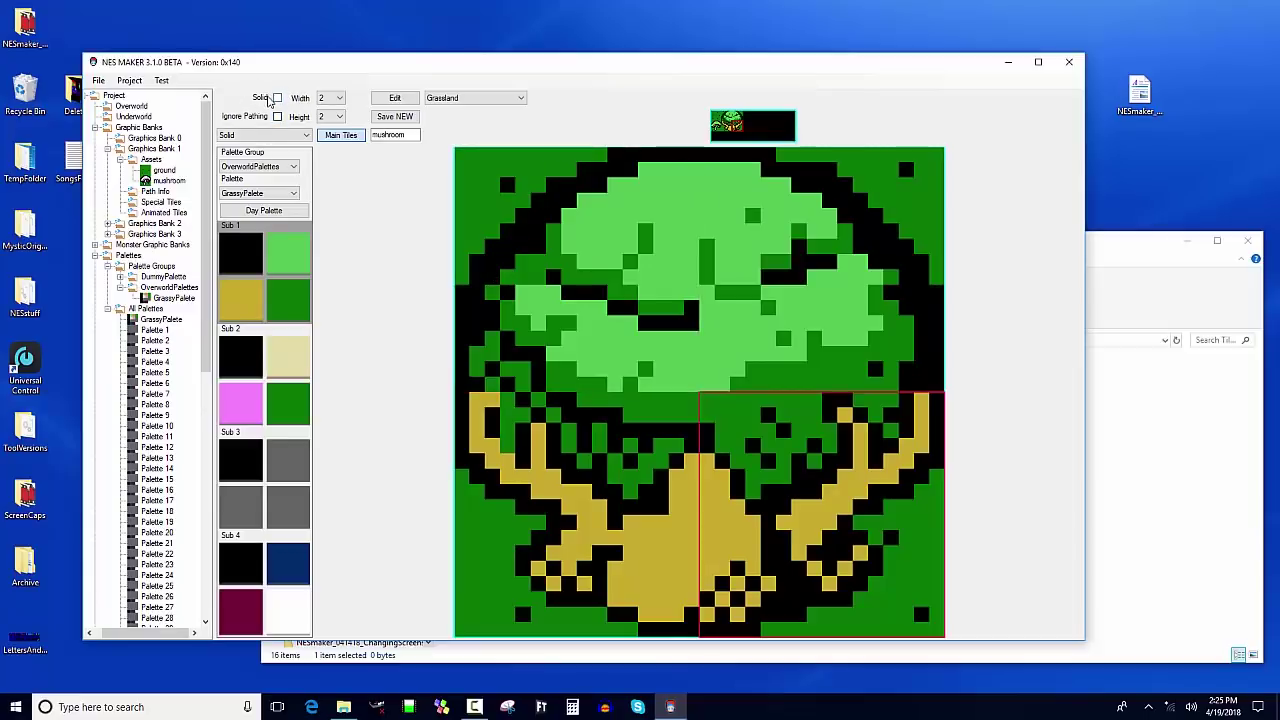
# Preview the tree in the night palette, then save it as new asset 'tree'.
pyautogui.click(268, 212)
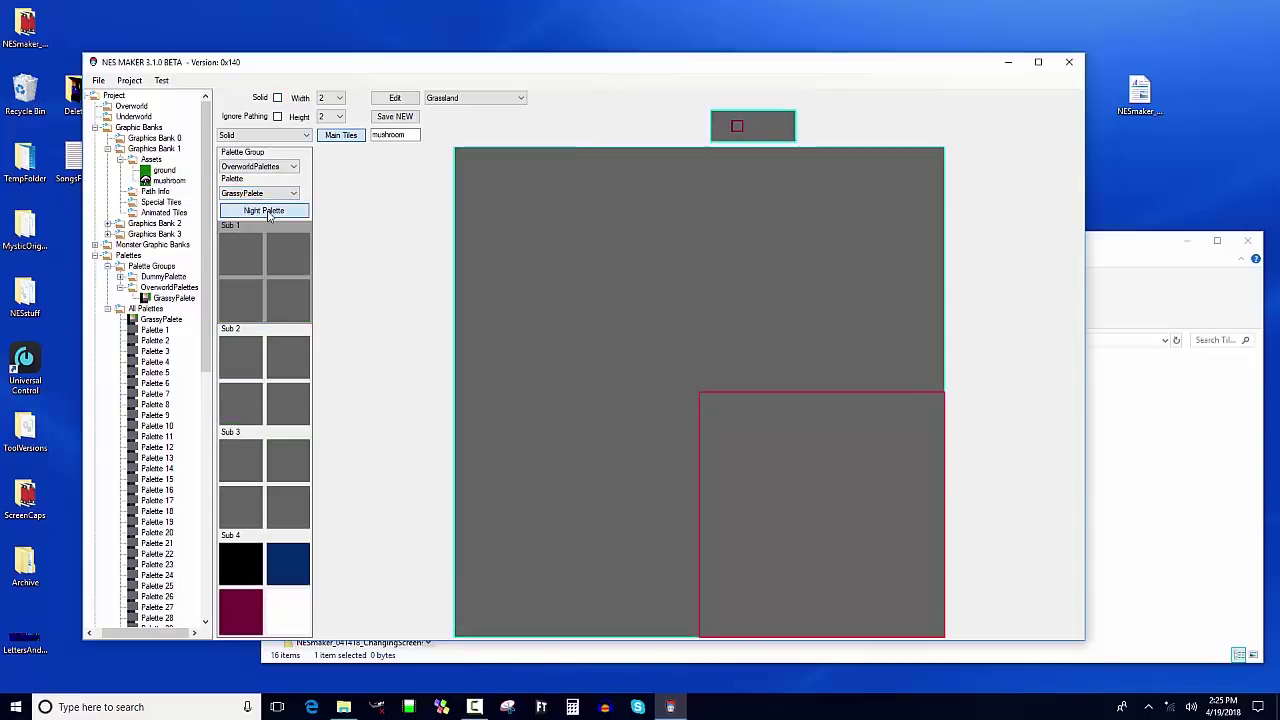
pyautogui.click(268, 212)
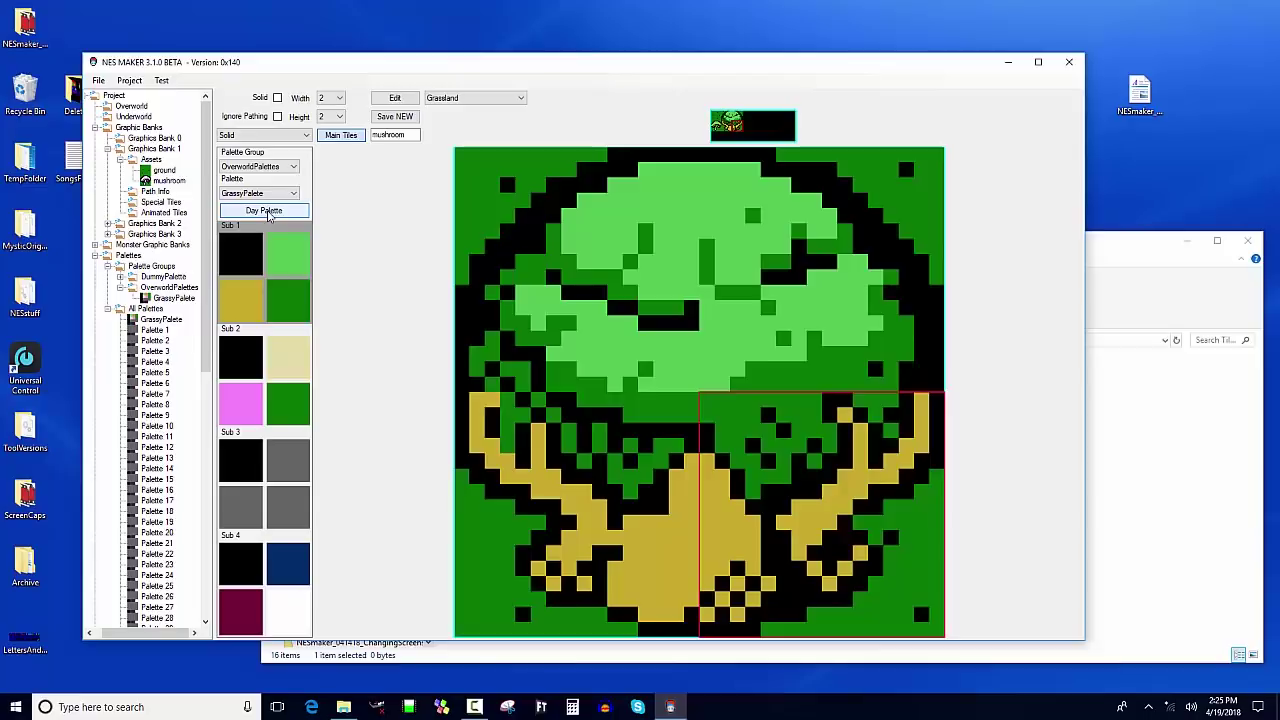
pyautogui.doubleClick(416, 134)
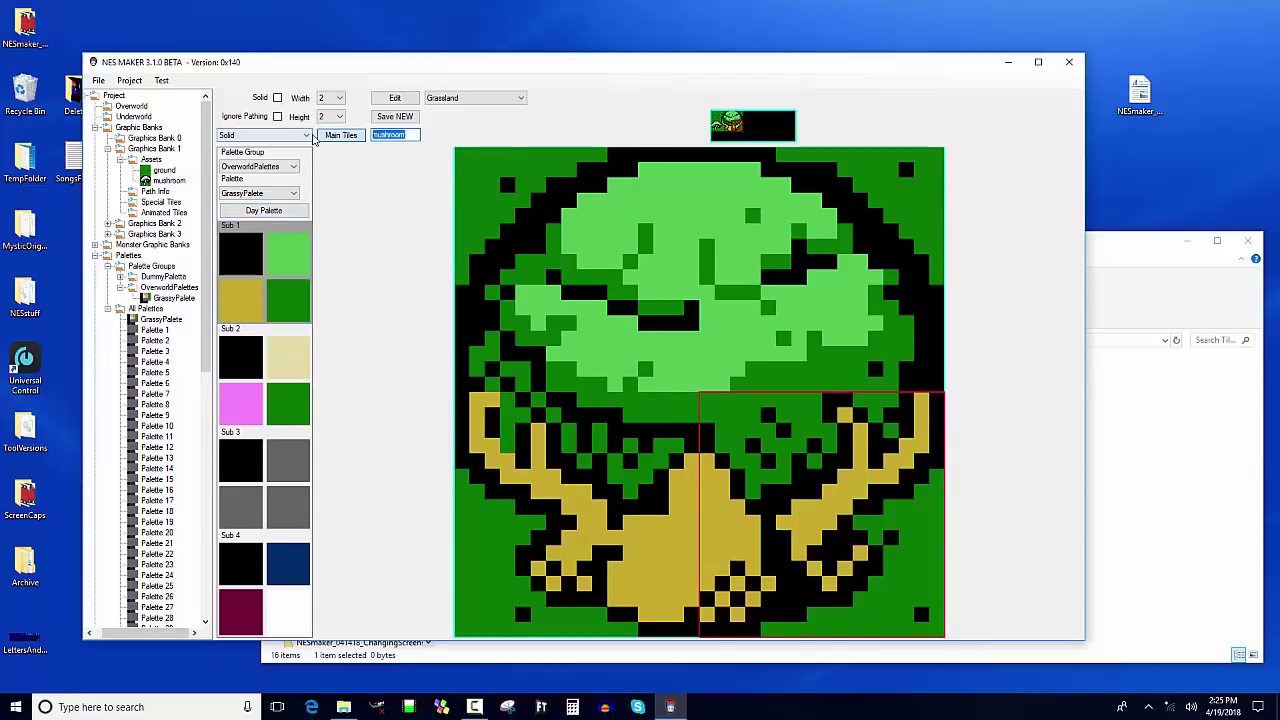
pyautogui.write('tree')
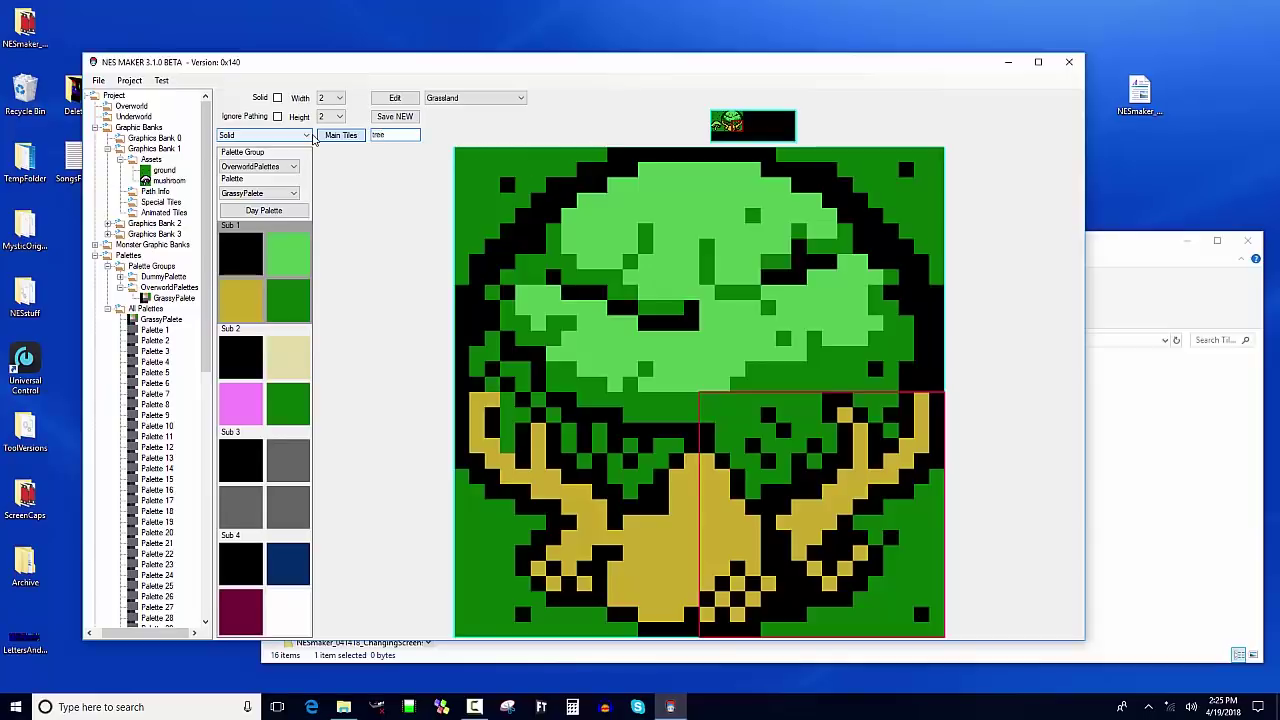
pyautogui.click(394, 116)
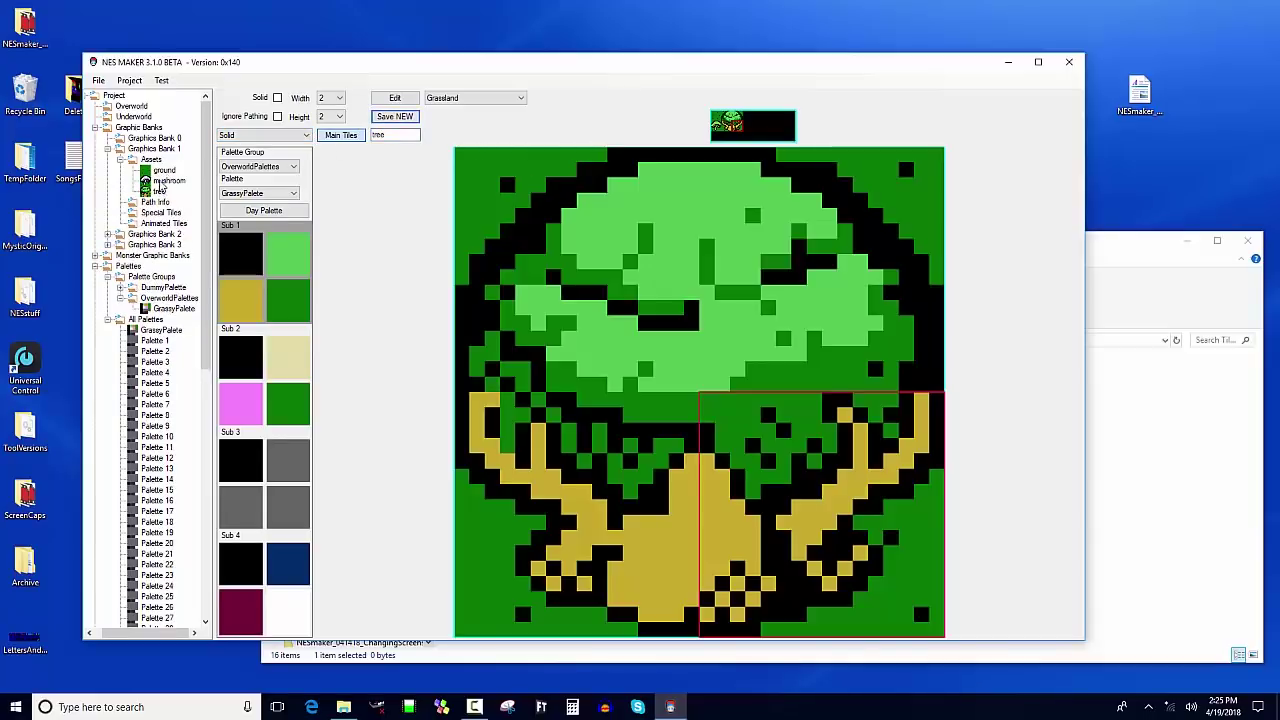
# Recolour the top canopy tiles cream using the Sub 2 palette.
pyautogui.click(566, 468)
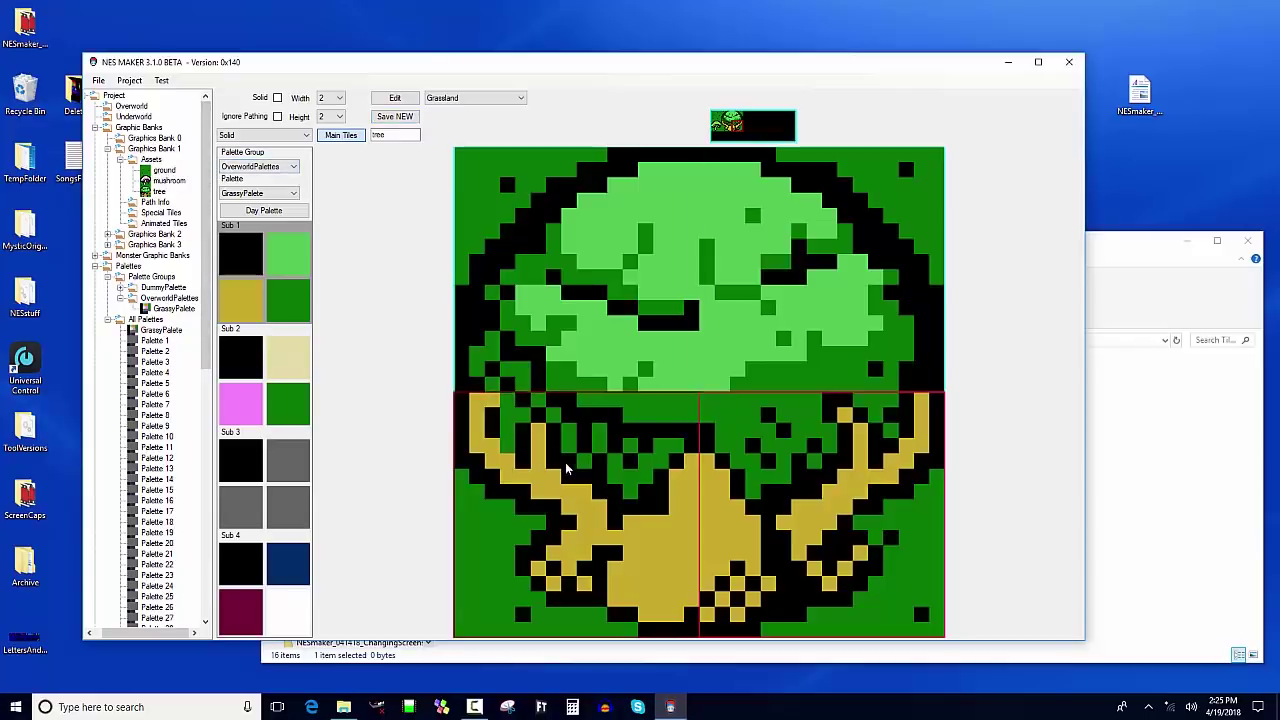
pyautogui.click(560, 385)
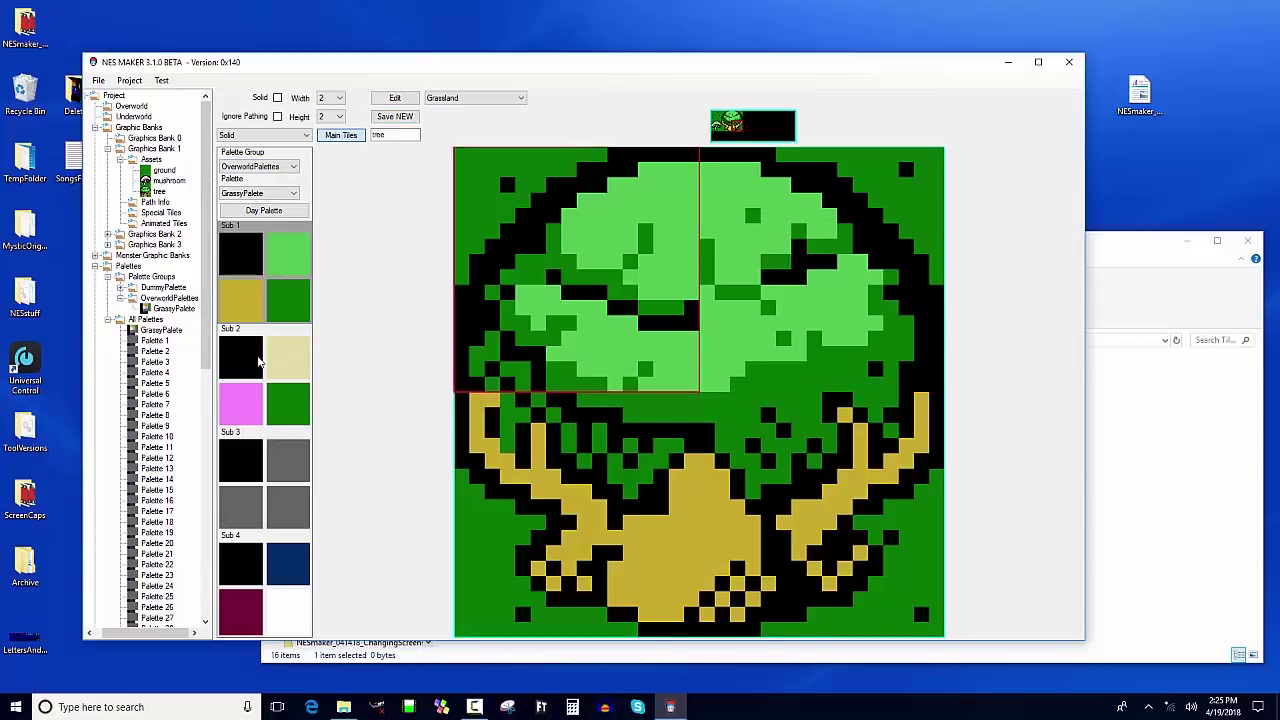
pyautogui.click(262, 362)
pyautogui.click(726, 334)
pyautogui.click(250, 355)
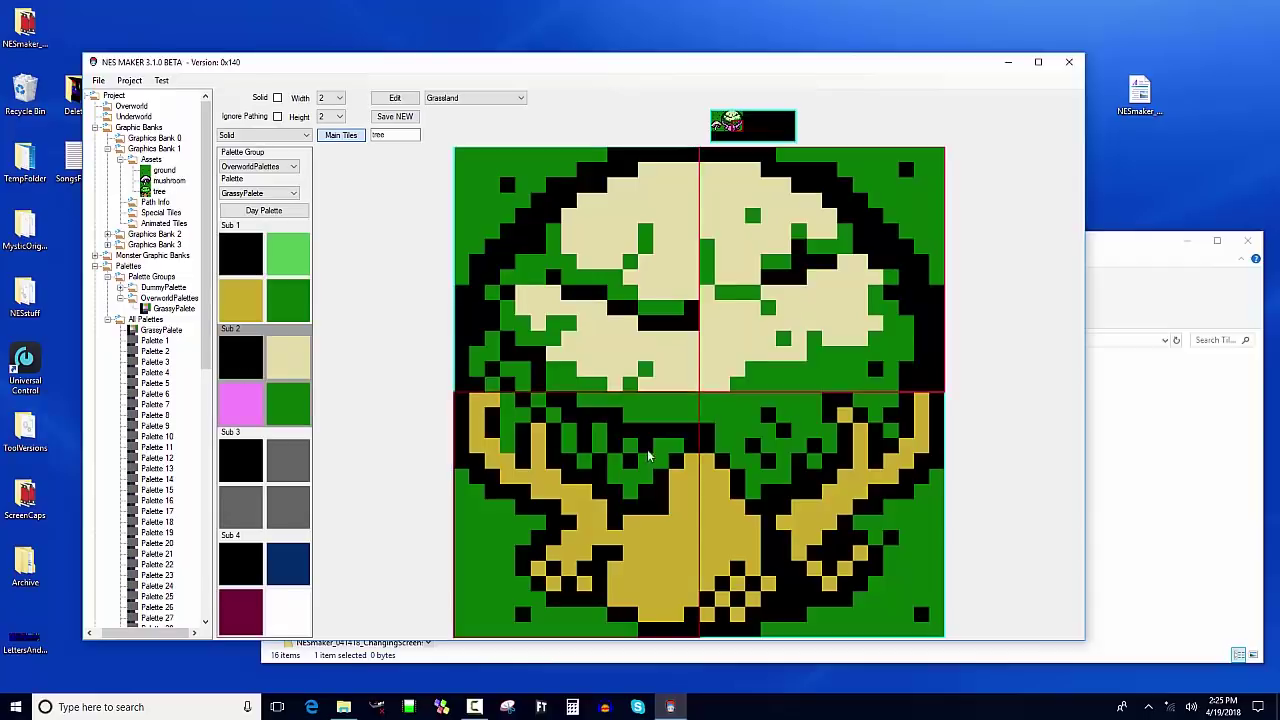
# Save the pale-canopy tree as new asset 'tree2'.
pyautogui.click(392, 136)
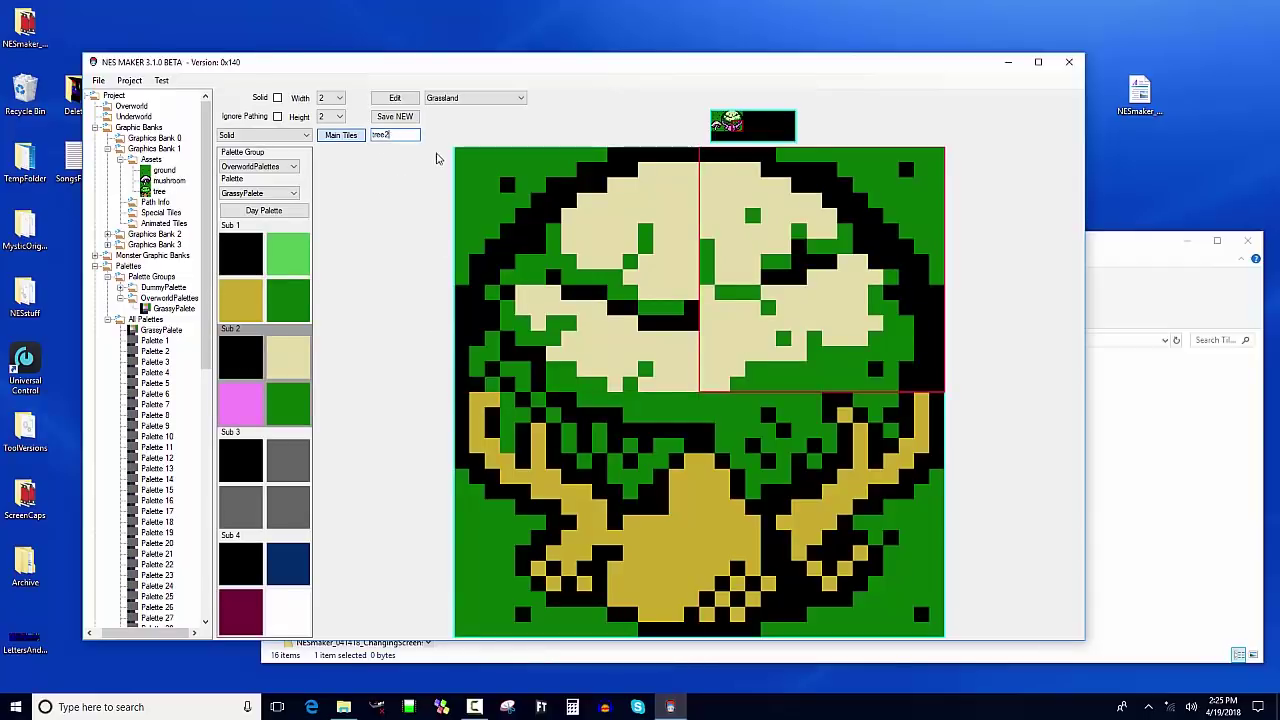
pyautogui.click(654, 266)
pyautogui.click(576, 512)
pyautogui.click(410, 117)
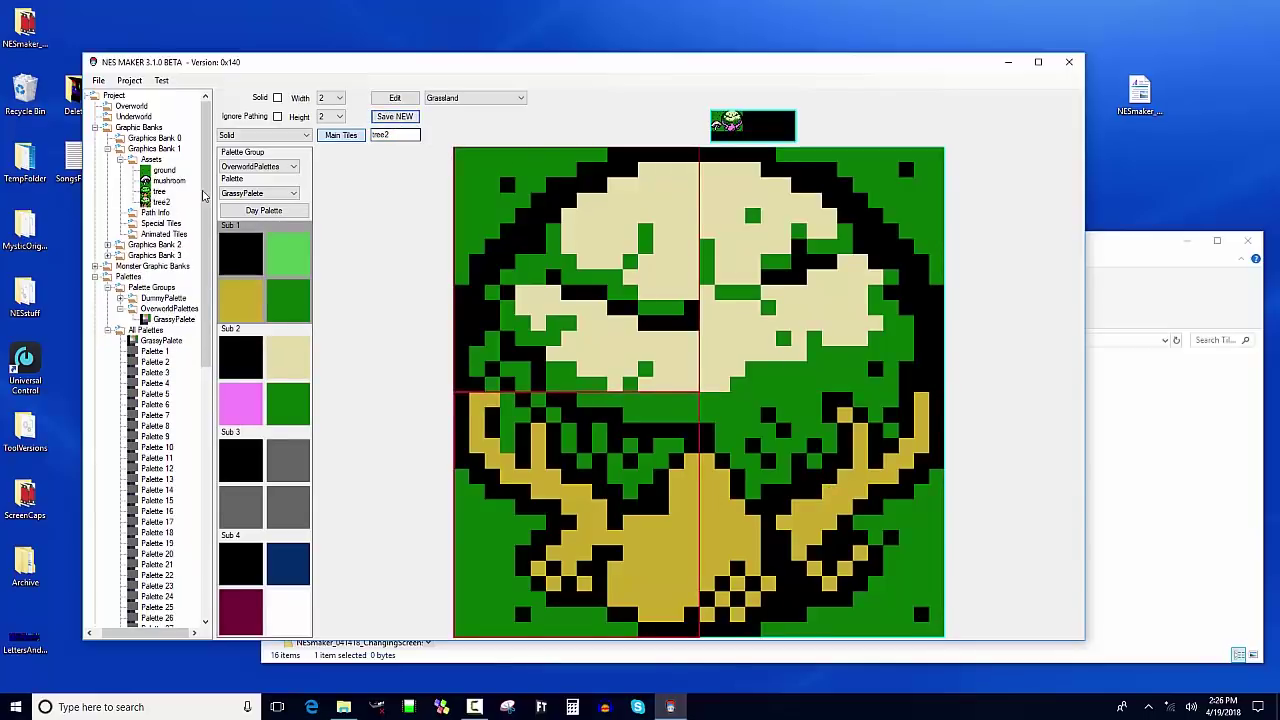
pyautogui.click(166, 198)
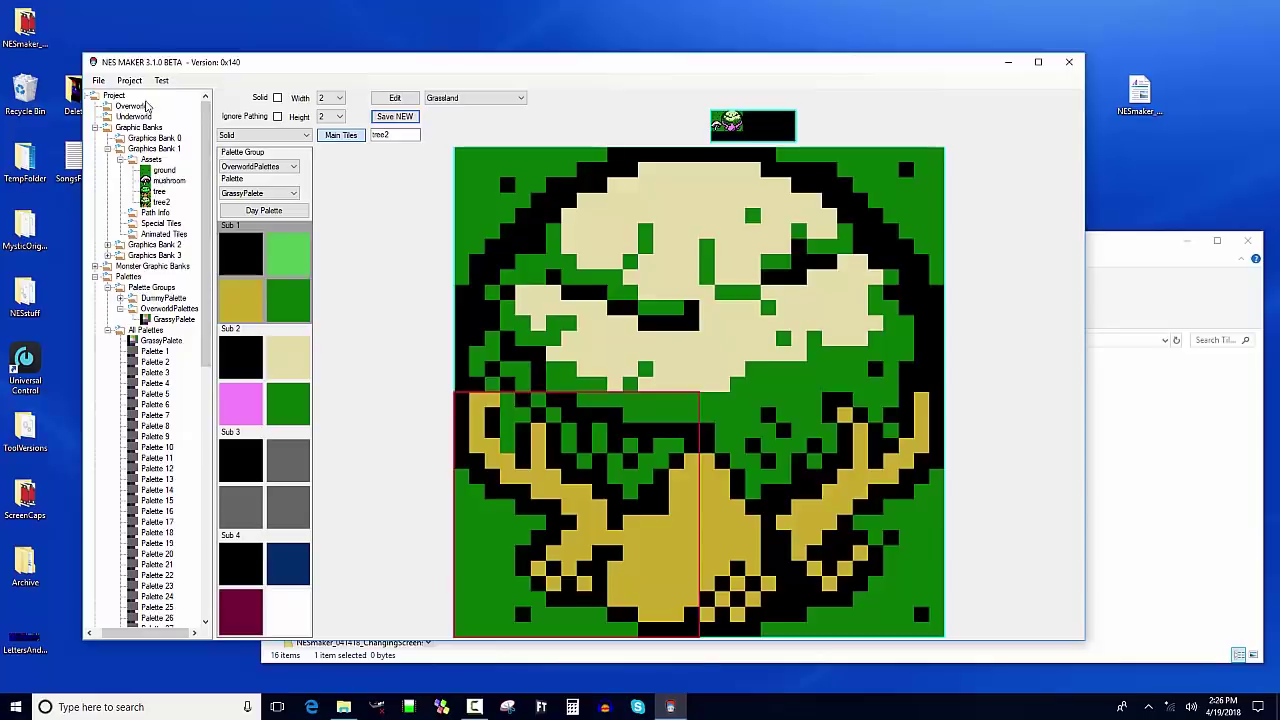
# Open the Overworld map and keep Bank 1 as its tile bank.
pyautogui.click(97, 128)
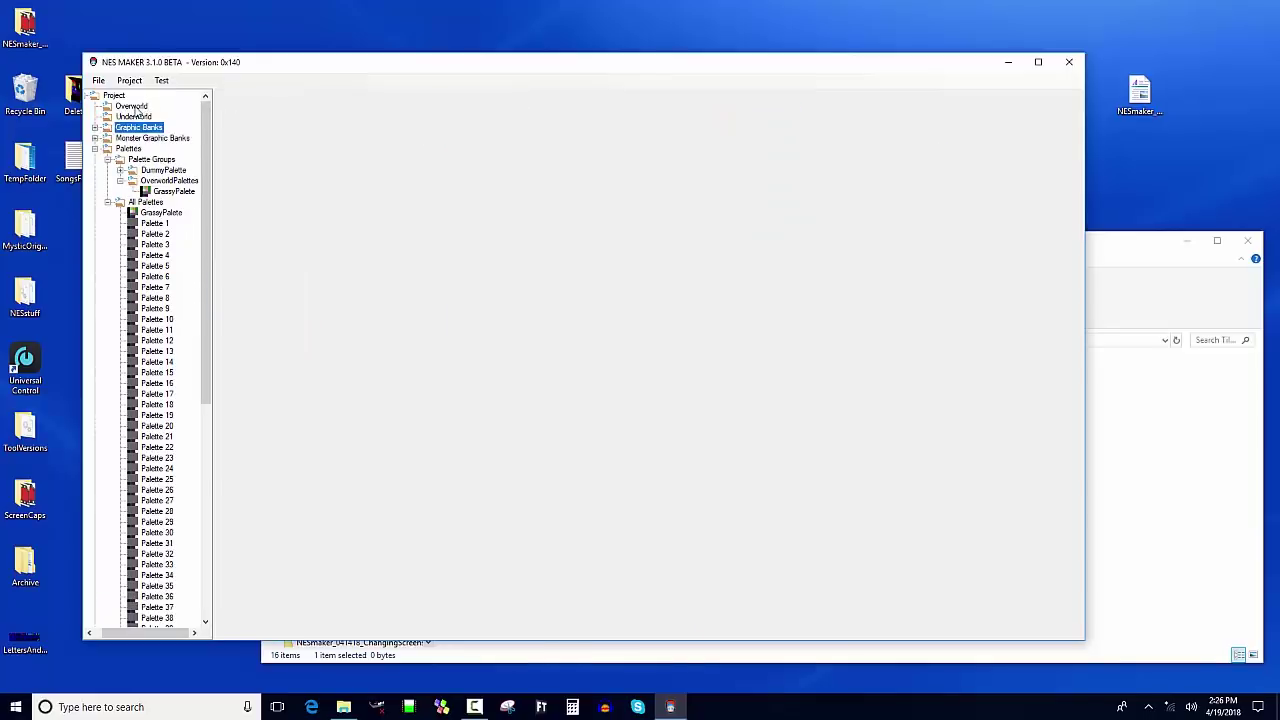
pyautogui.click(134, 107)
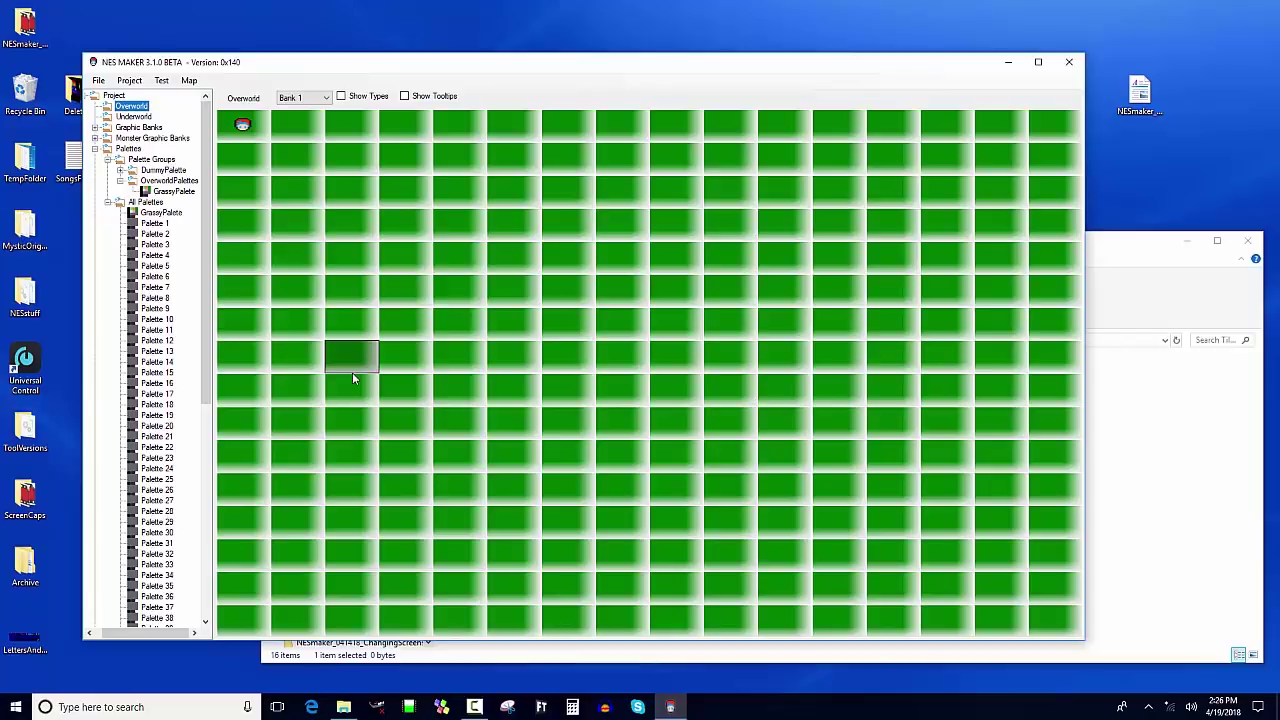
pyautogui.click(305, 98)
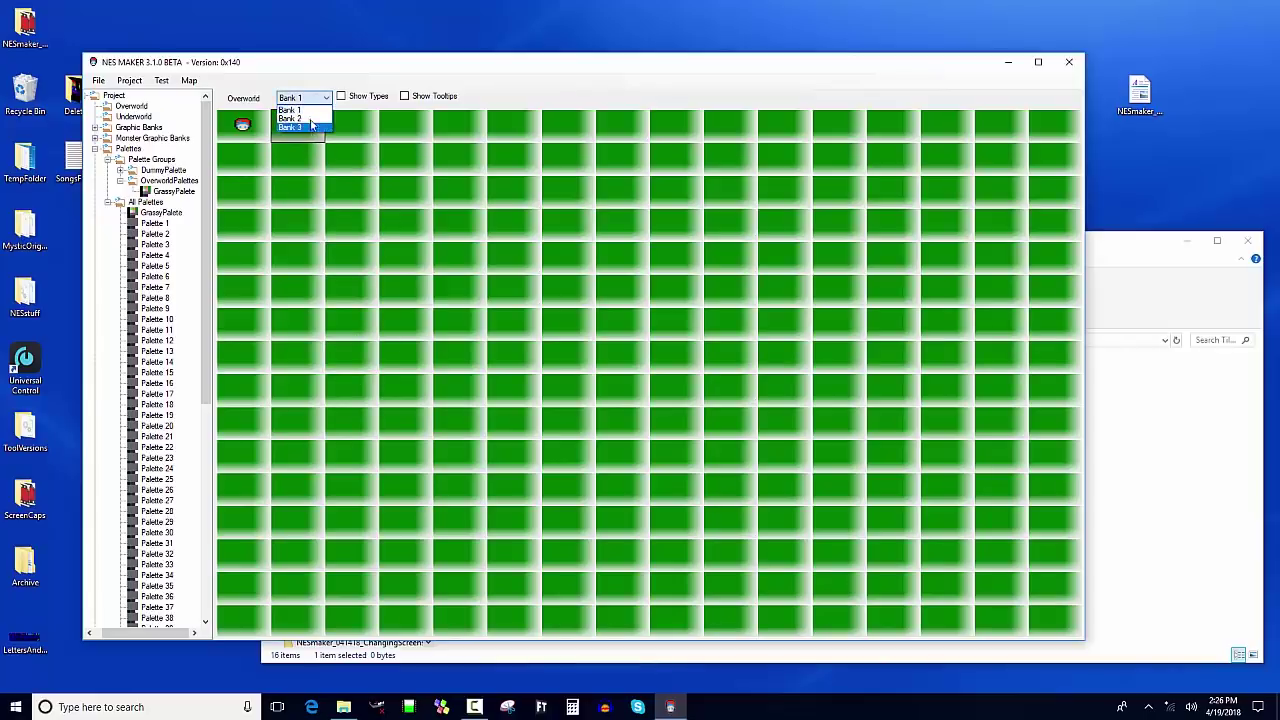
pyautogui.click(305, 110)
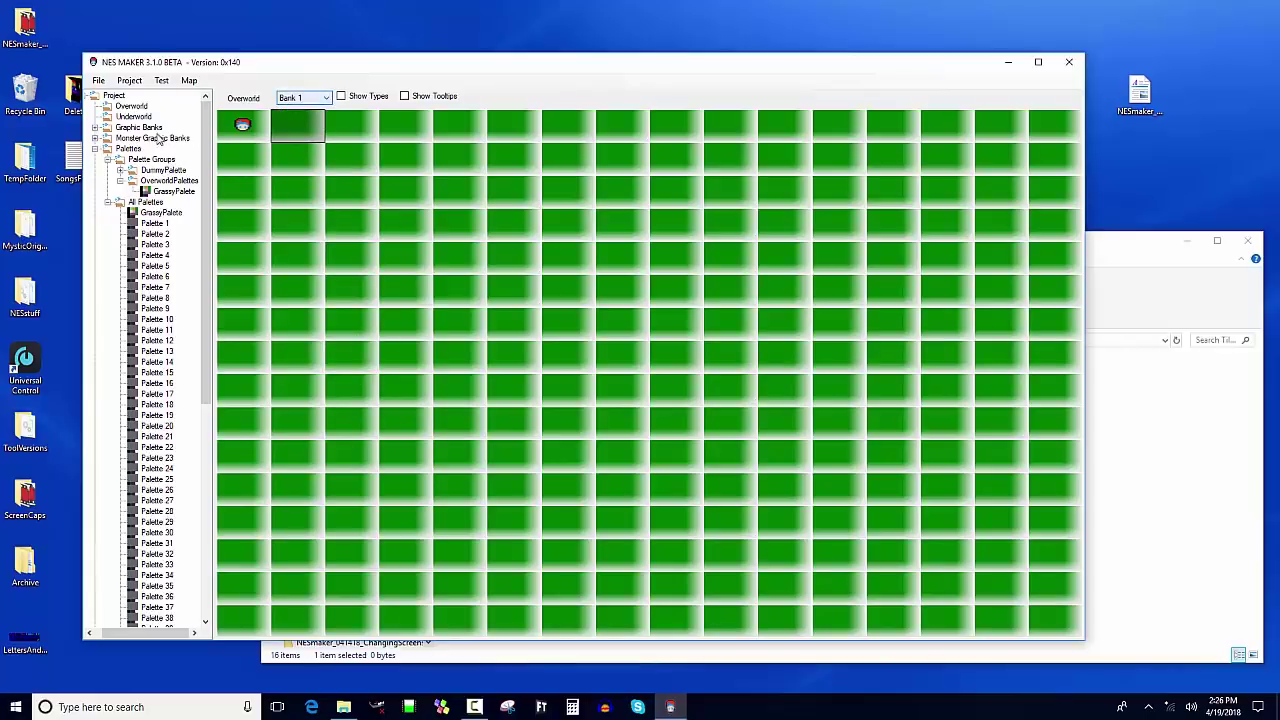
# Show Graphics Bank 1's assets, confirm the bank, and open an overworld screen for editing.
pyautogui.click(96, 129)
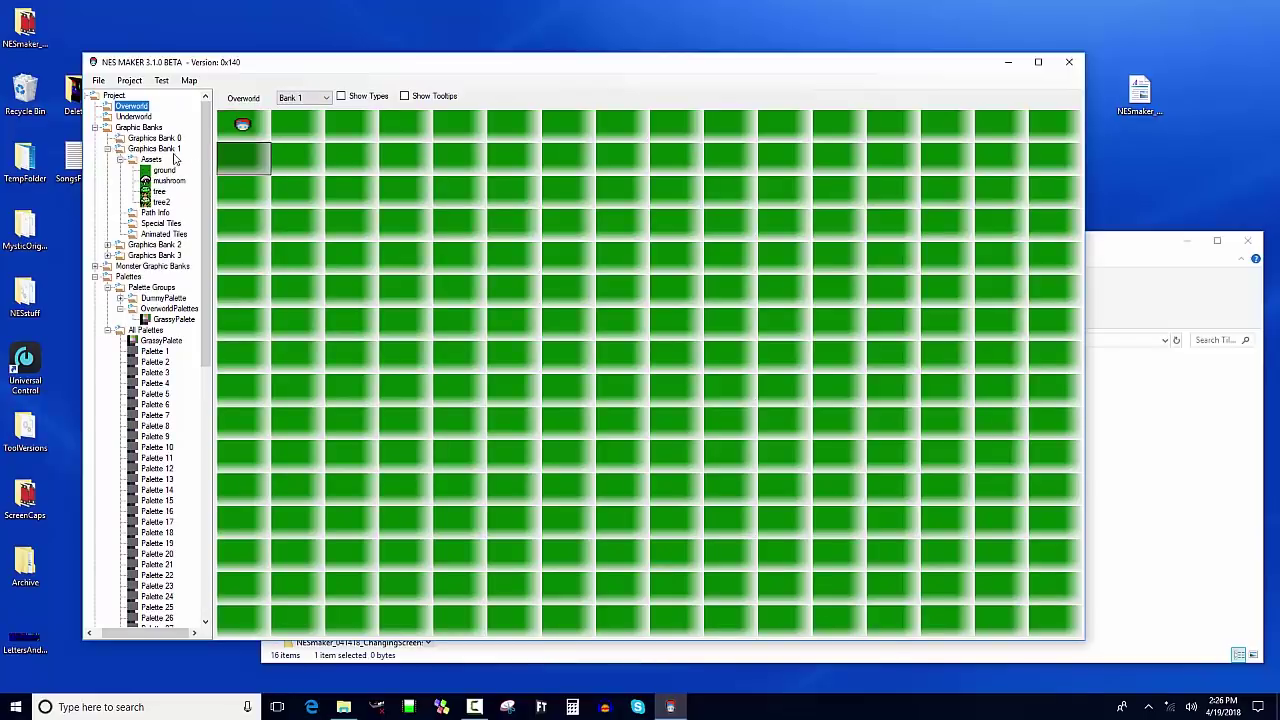
pyautogui.click(107, 149)
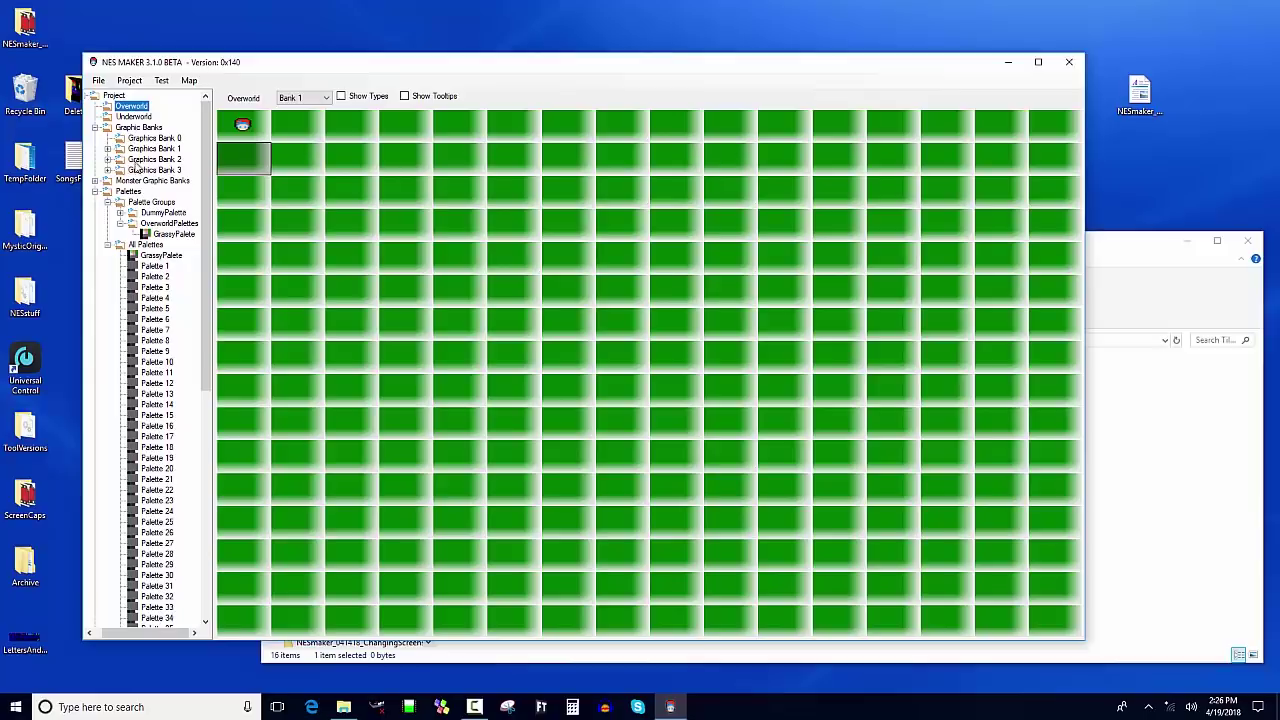
pyautogui.click(108, 149)
pyautogui.click(120, 160)
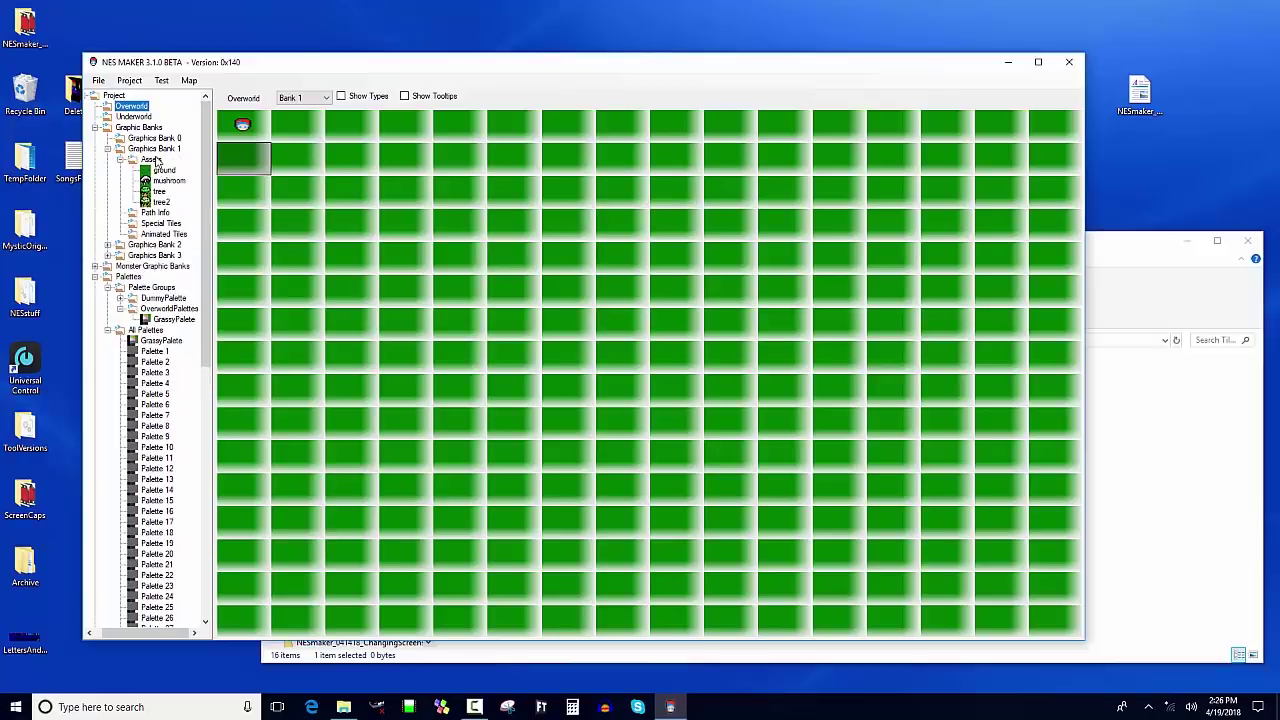
pyautogui.click(308, 97)
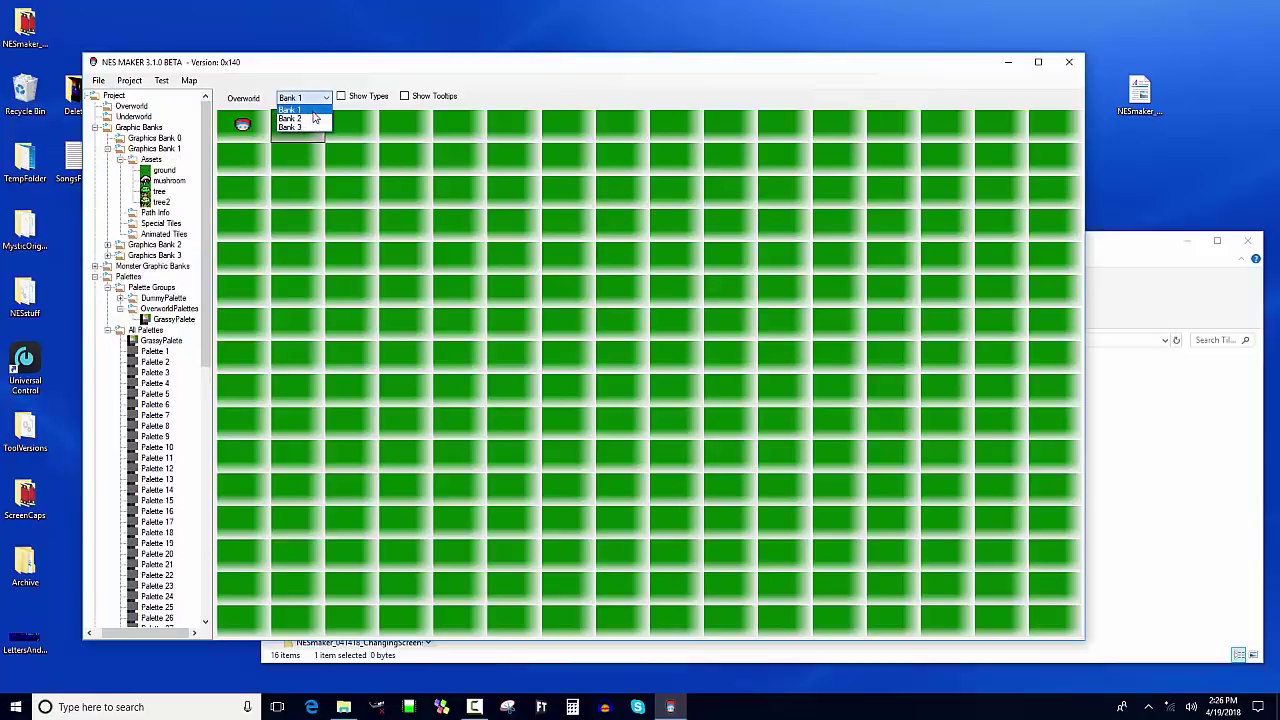
pyautogui.click(313, 117)
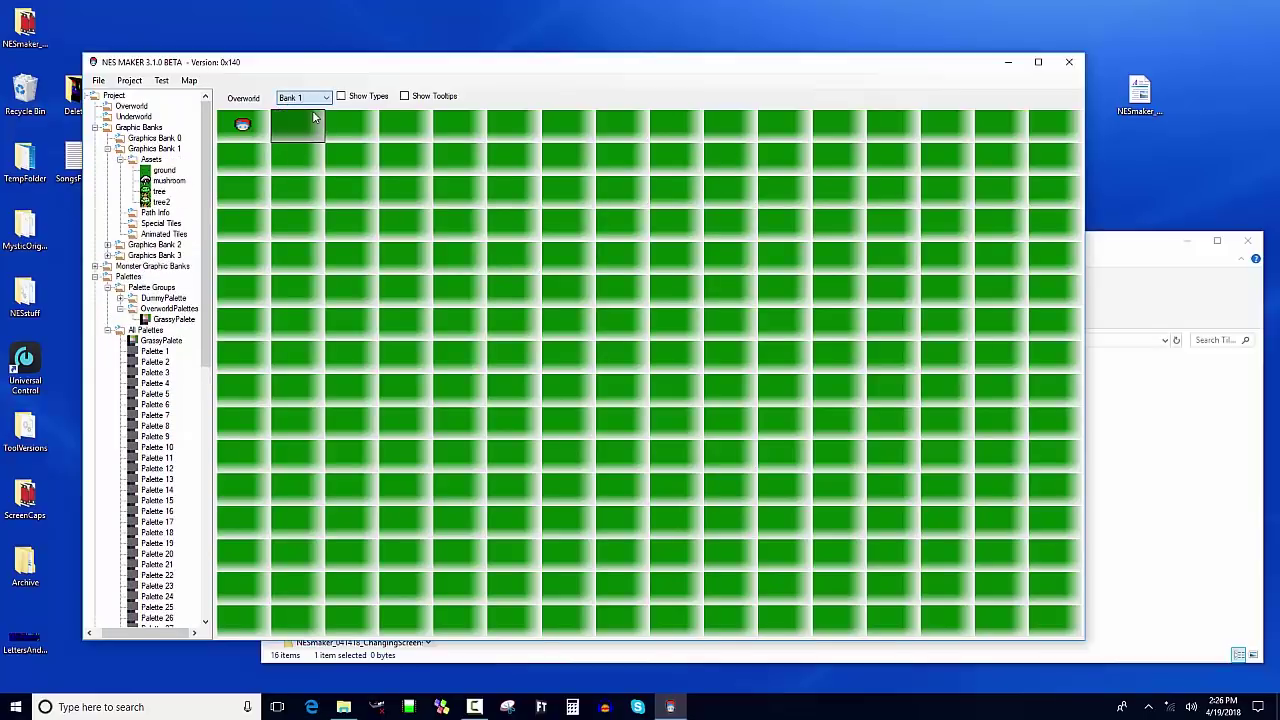
pyautogui.doubleClick(462, 256)
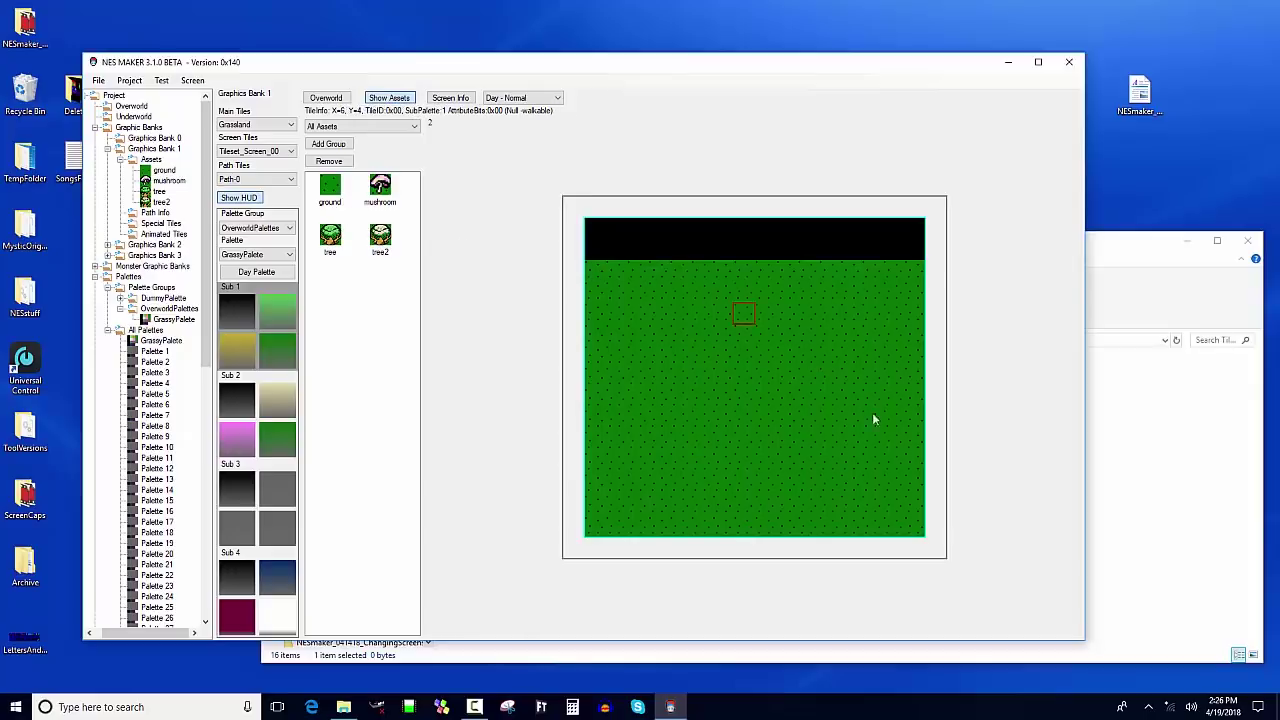
# Try a light green for the Sub 1 grass colour, then restore the dark green.
pyautogui.click(280, 314)
pyautogui.click(440, 262)
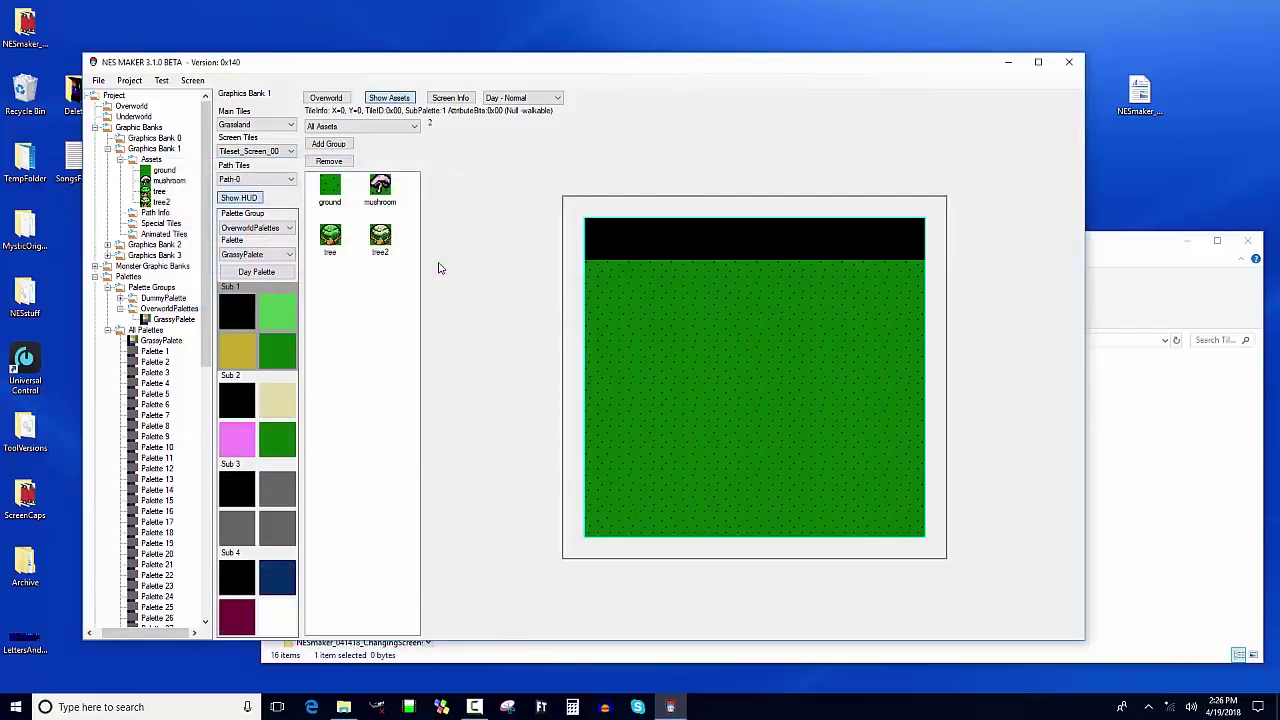
pyautogui.click(280, 350)
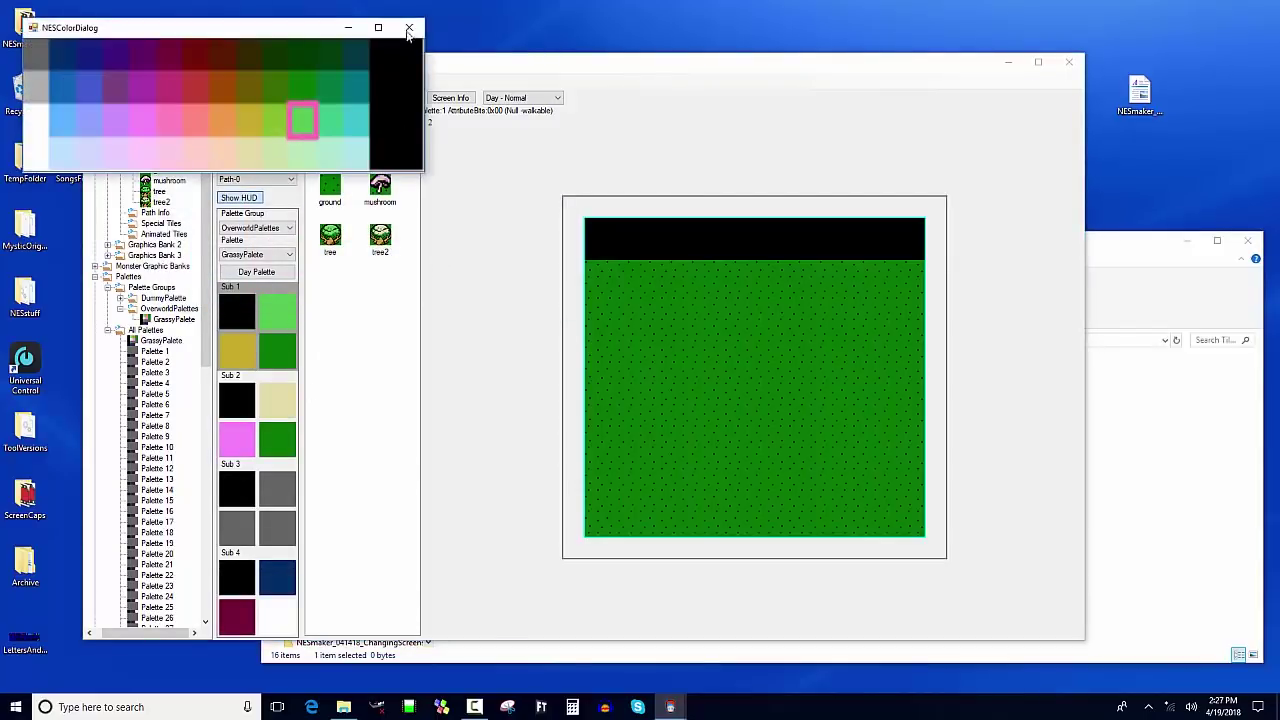
pyautogui.click(346, 329)
pyautogui.click(283, 342)
pyautogui.click(302, 119)
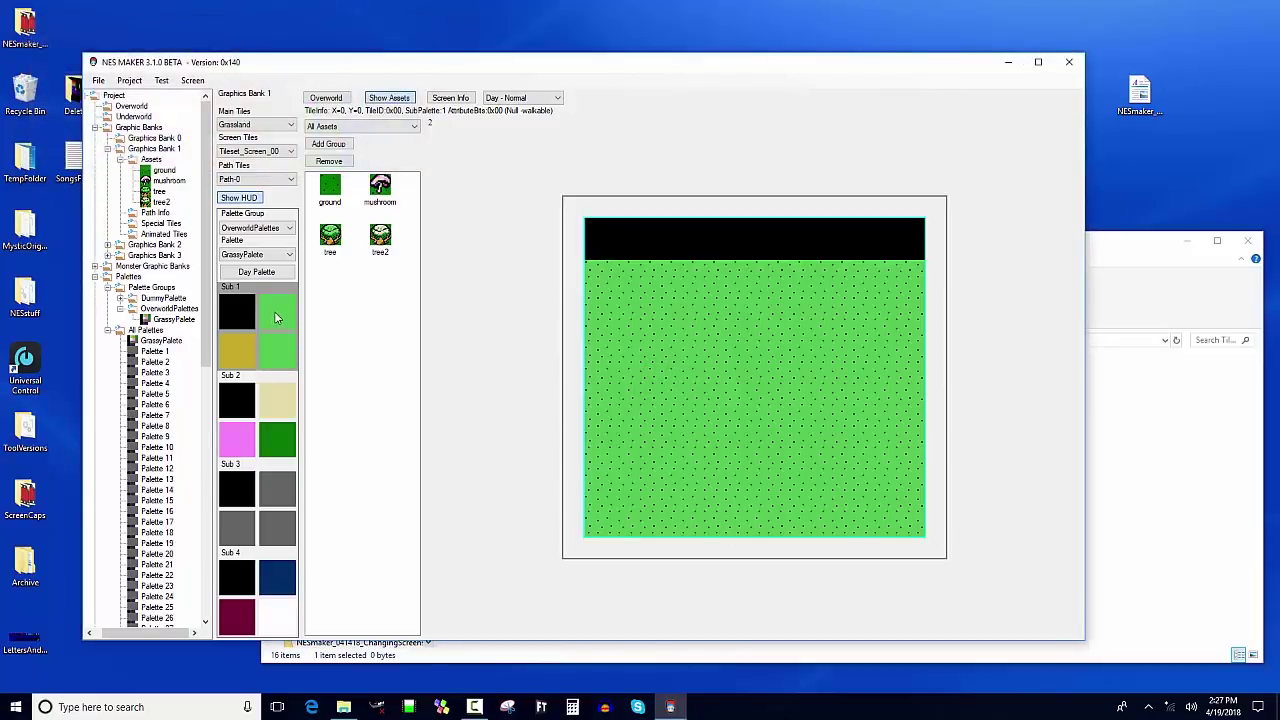
pyautogui.click(278, 345)
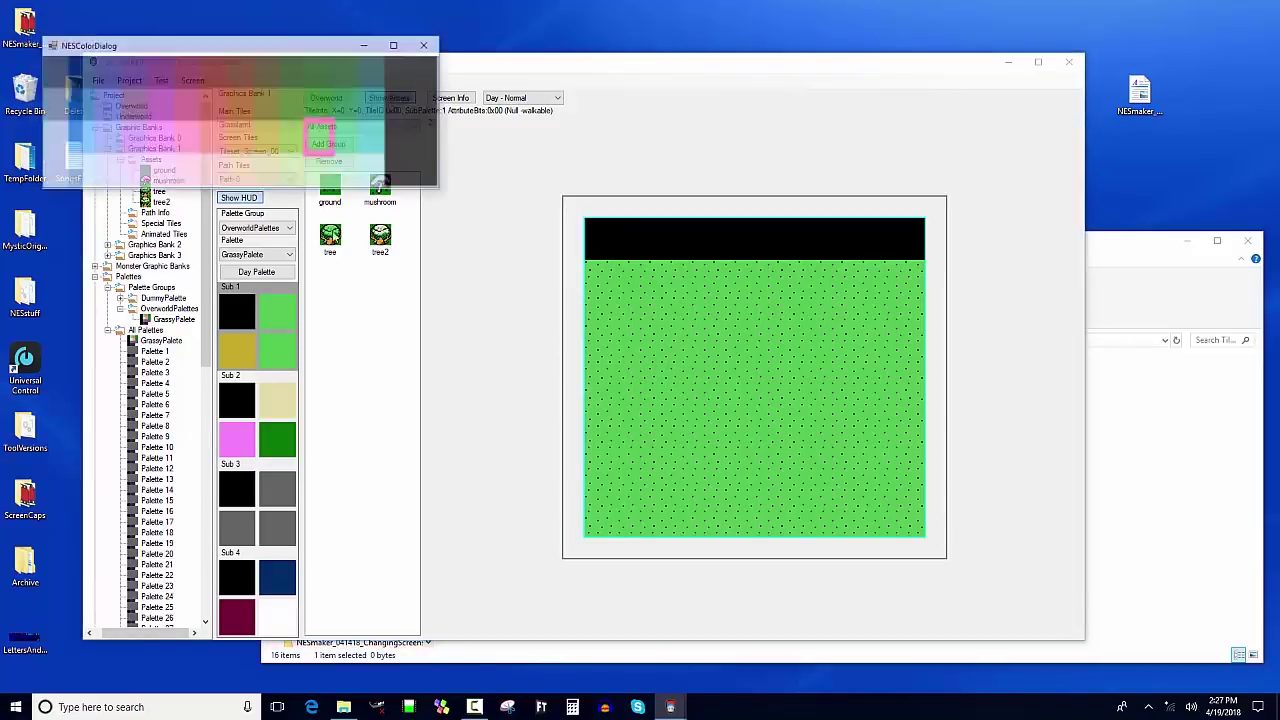
pyautogui.click(317, 118)
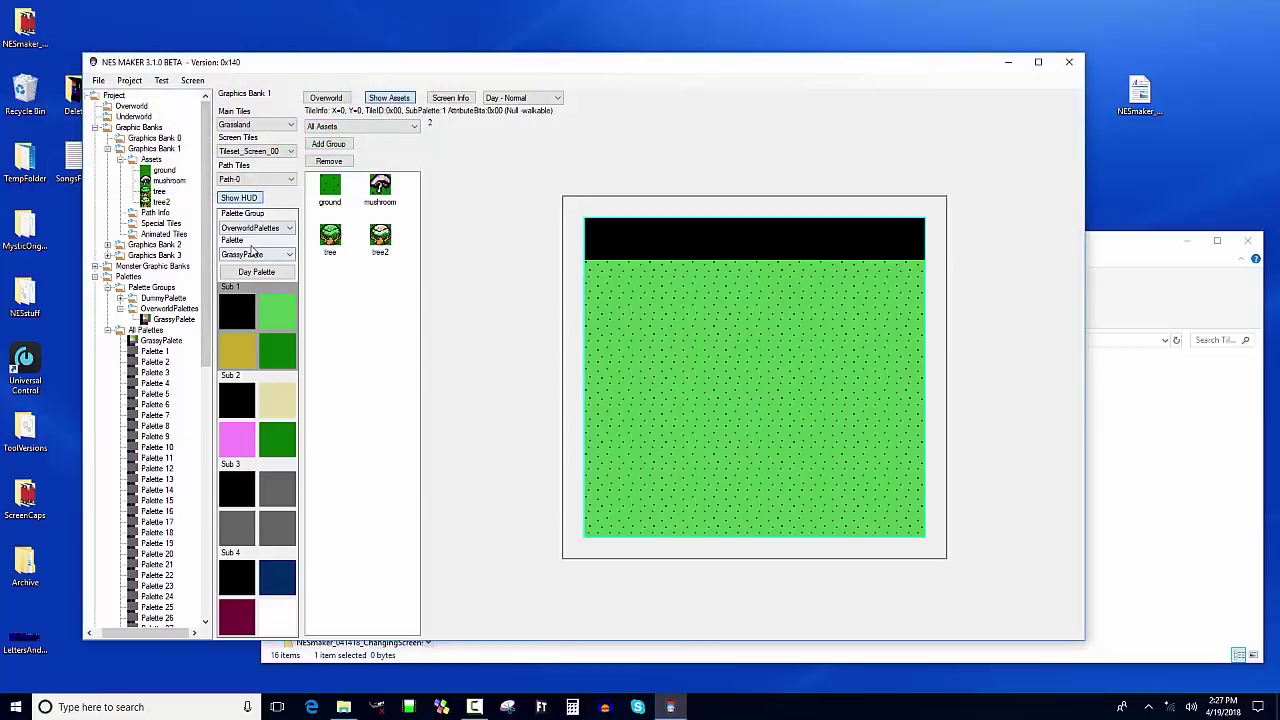
# Try the DummyPalette group, then reapply GrassyPalette from OverworldPalettes.
pyautogui.click(262, 229)
pyautogui.click(268, 250)
pyautogui.scroll(-1, 268, 257)
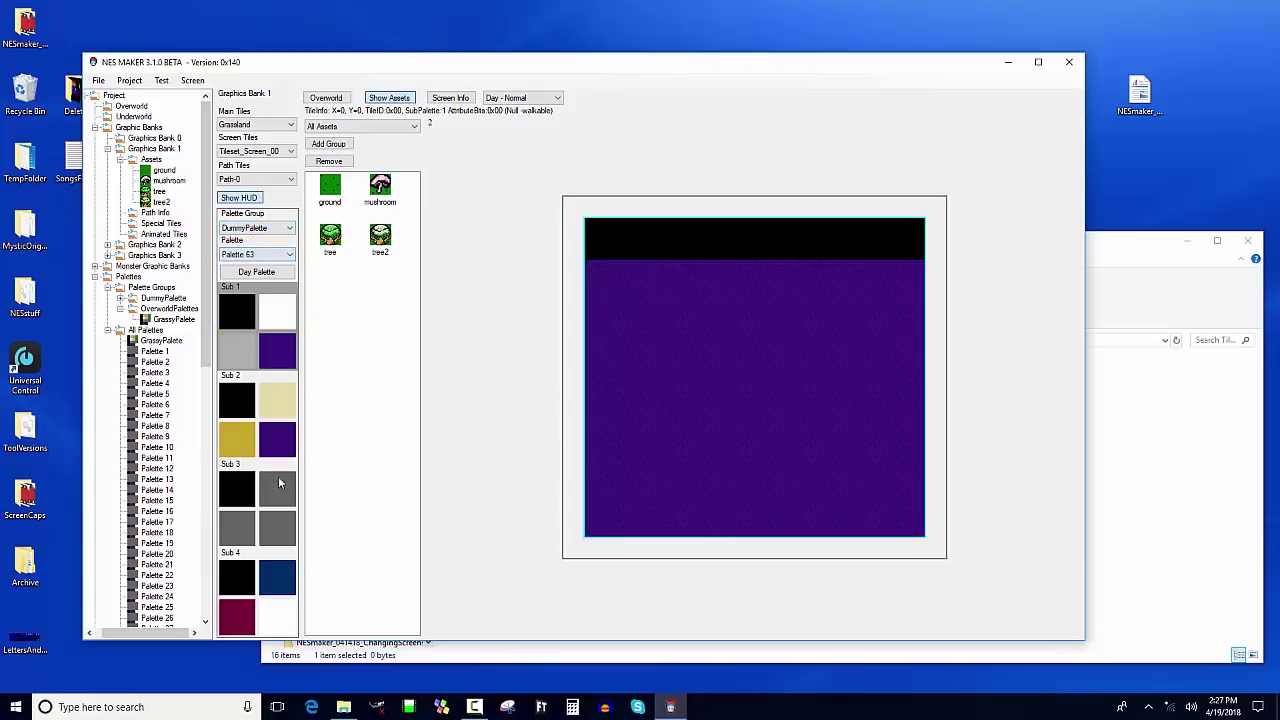
pyautogui.click(270, 255)
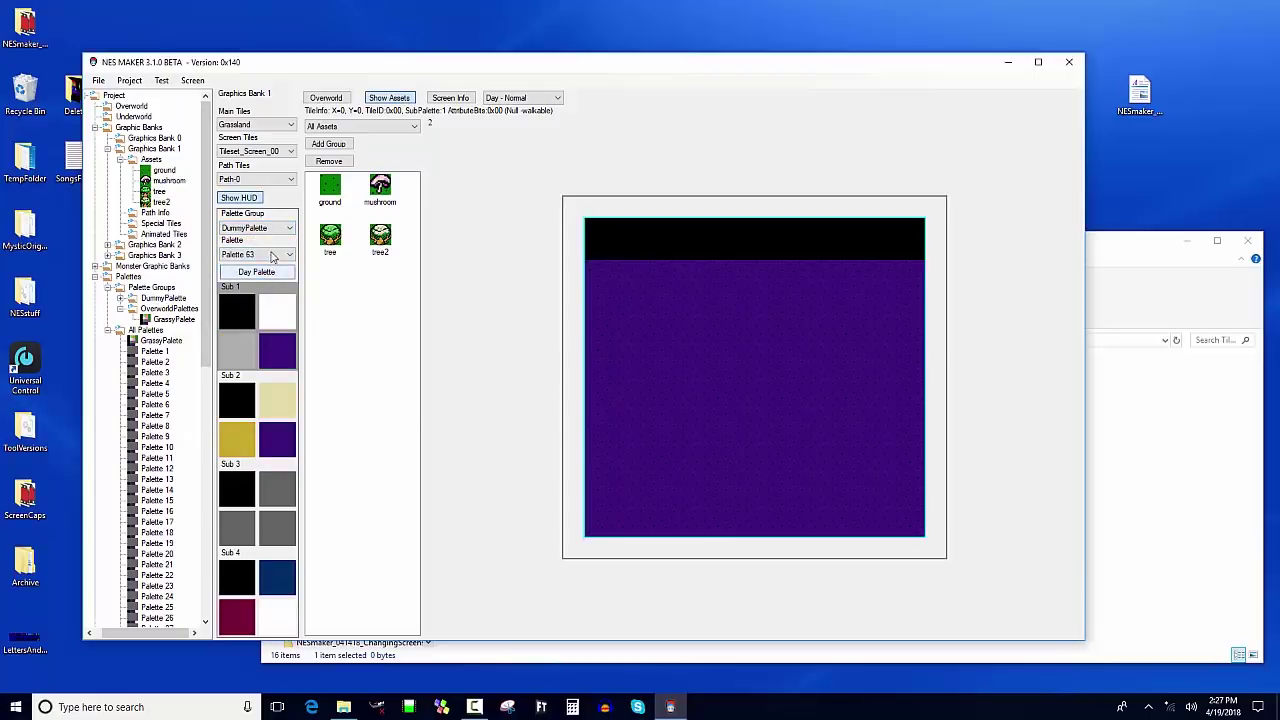
pyautogui.click(277, 240)
pyautogui.click(262, 228)
pyautogui.click(254, 248)
pyautogui.click(268, 254)
pyautogui.click(256, 265)
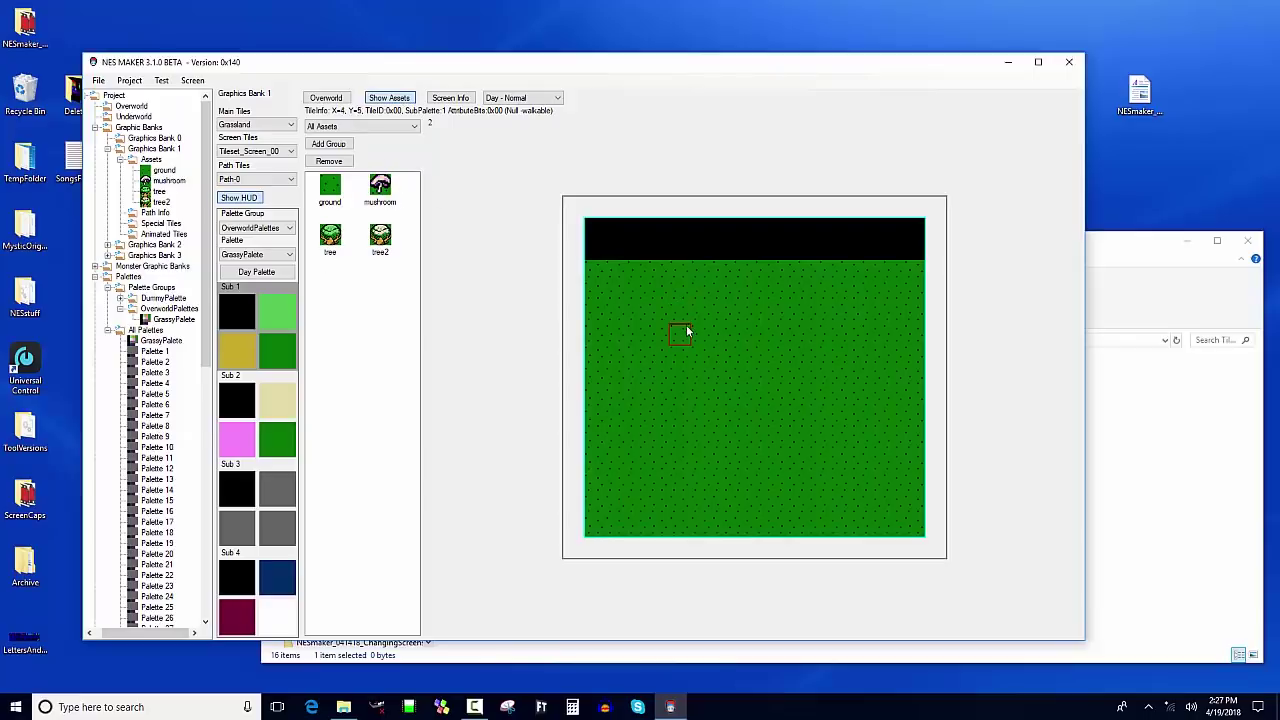
# Paint a full row of tree assets across the grass and a shorter row beneath it.
pyautogui.click(340, 250)
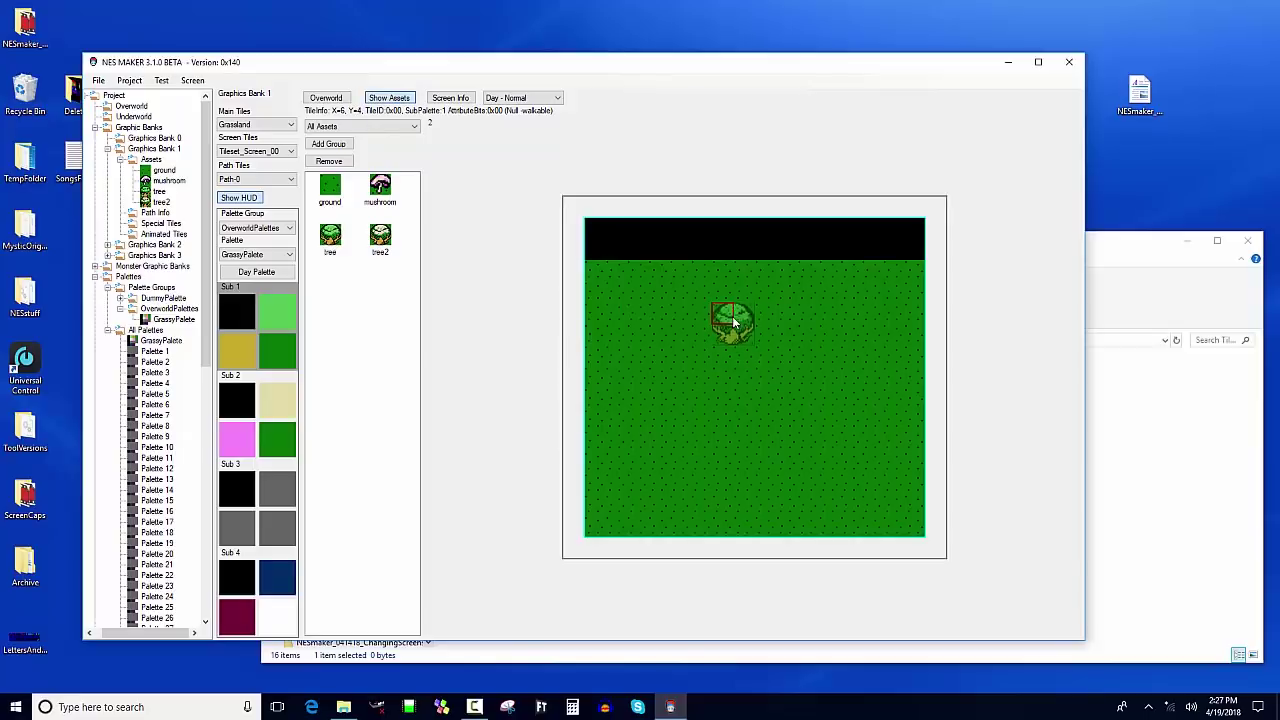
pyautogui.click(733, 320)
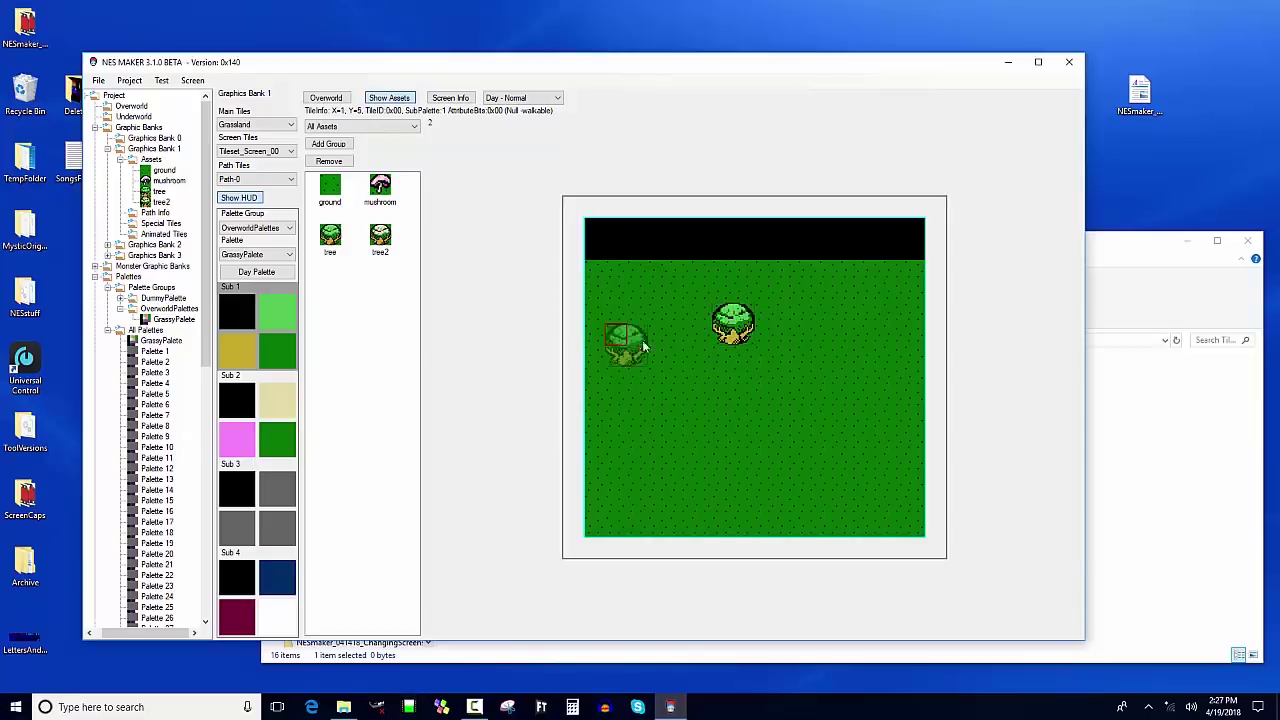
pyautogui.click(696, 328)
pyautogui.moveTo(788, 328); pyautogui.dragTo(912, 326)
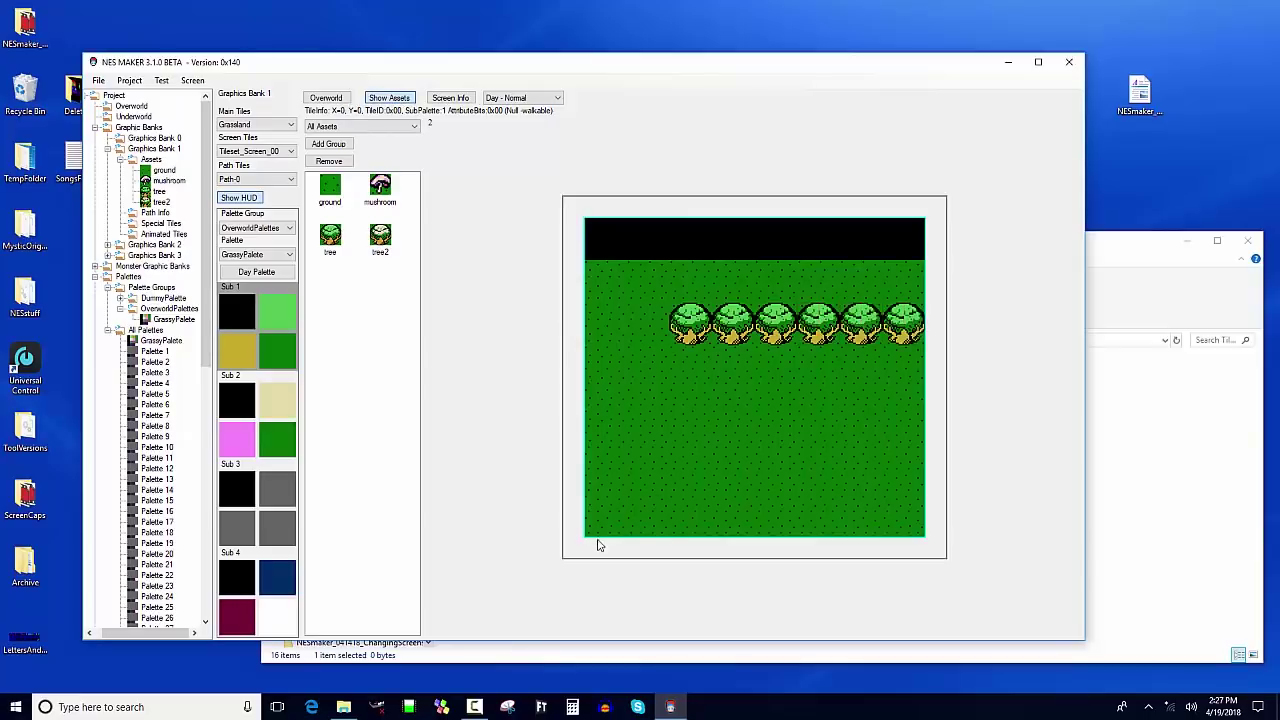
pyautogui.click(646, 324)
pyautogui.click(603, 322)
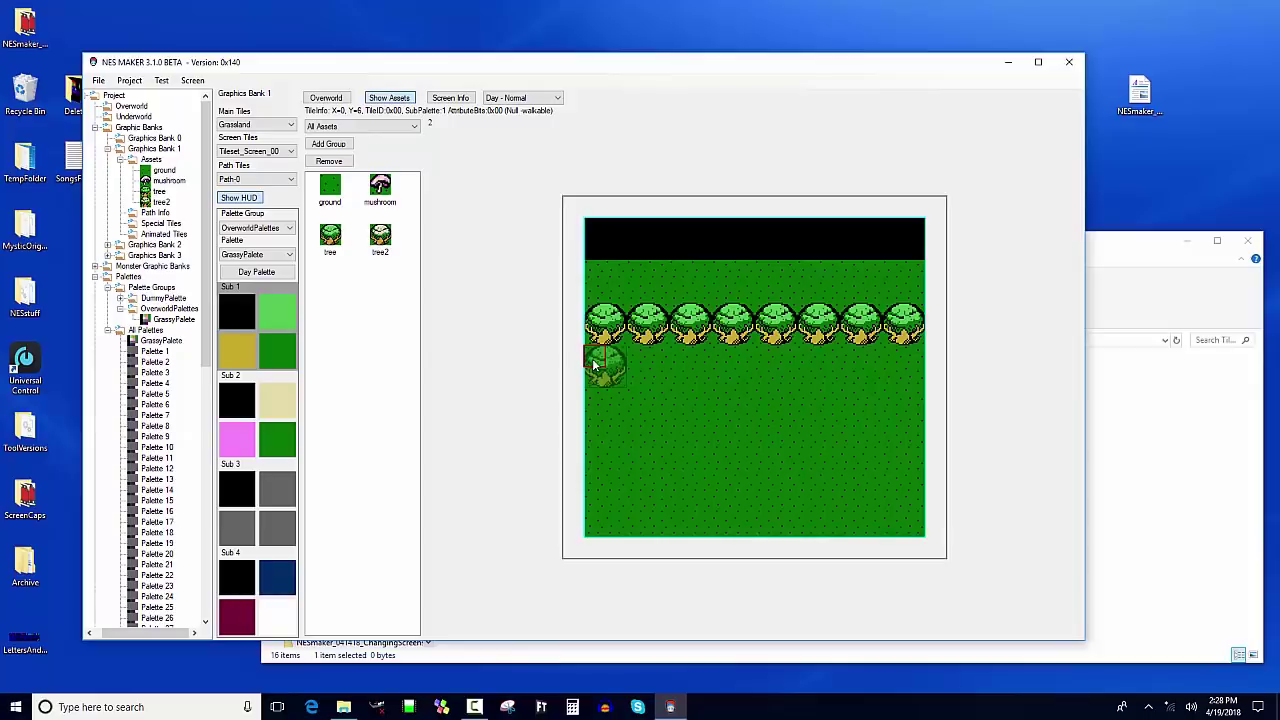
pyautogui.moveTo(620, 366); pyautogui.dragTo(712, 367)
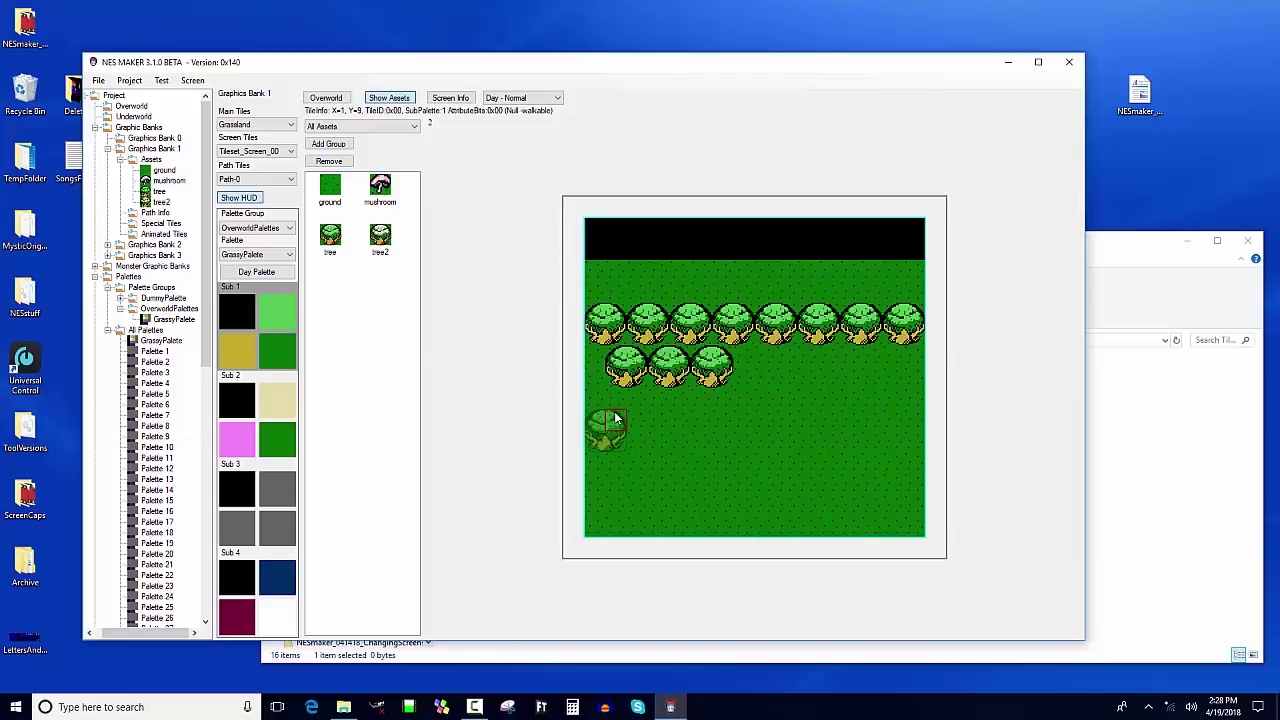
pyautogui.click(597, 358)
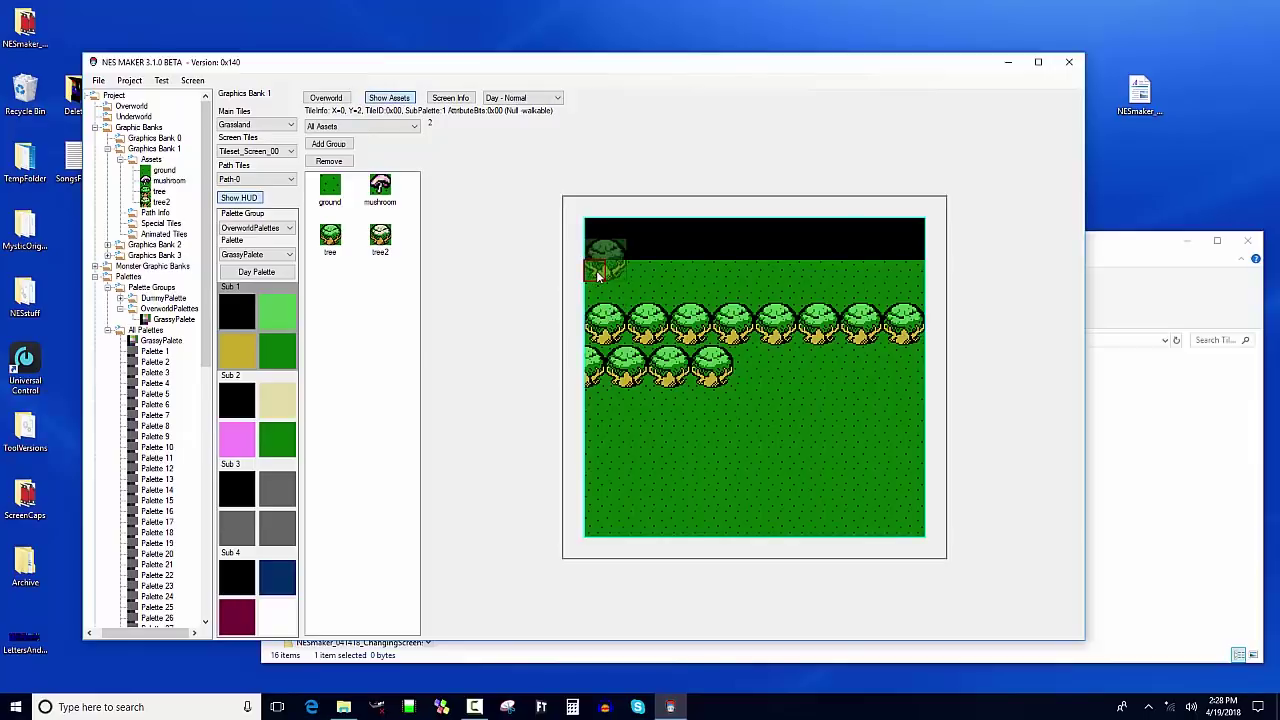
# Place a row of eight trees along the top grass edge, left to right.
pyautogui.click(598, 274)
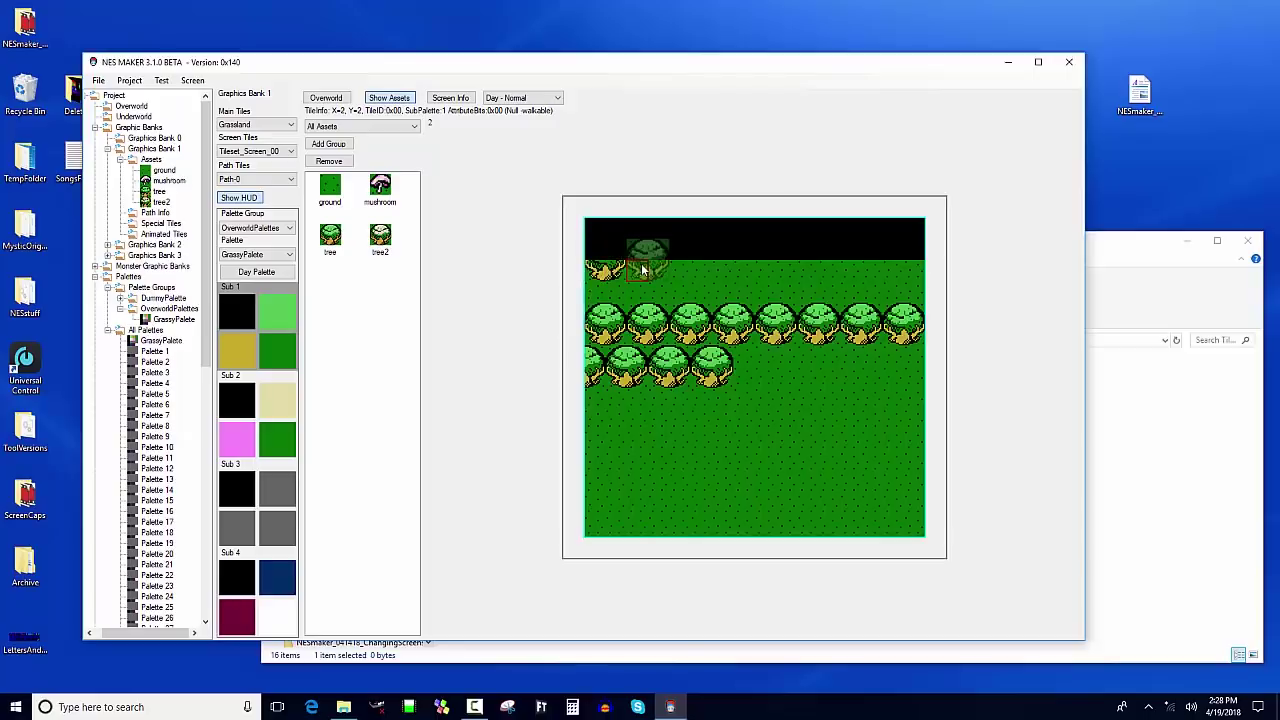
pyautogui.click(648, 270)
pyautogui.click(691, 270)
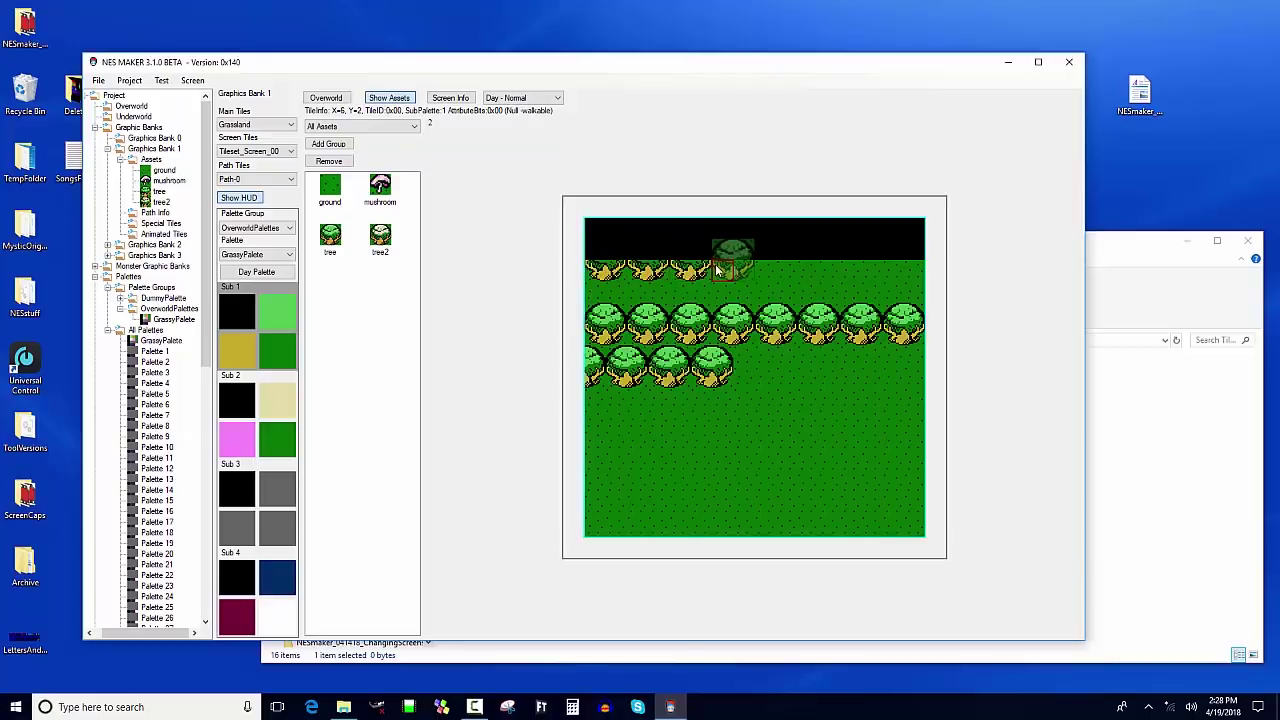
pyautogui.click(734, 270)
pyautogui.click(776, 270)
pyautogui.click(819, 270)
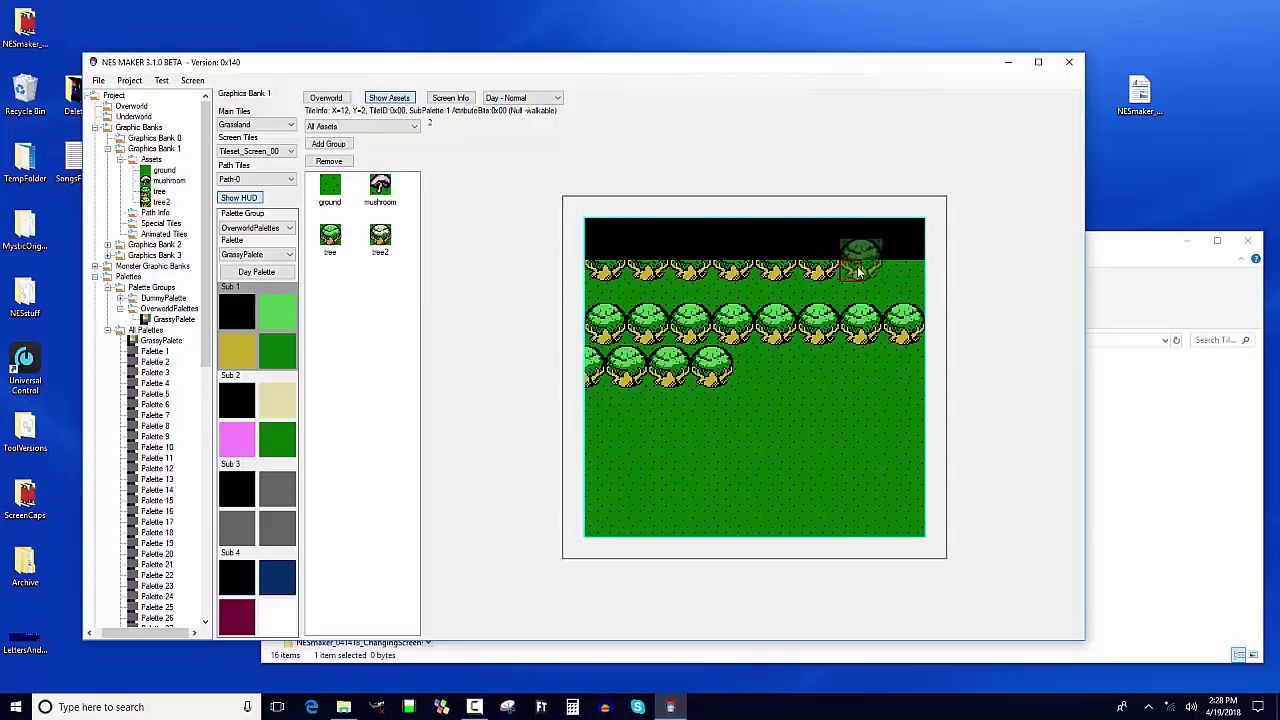
pyautogui.click(862, 270)
pyautogui.click(903, 270)
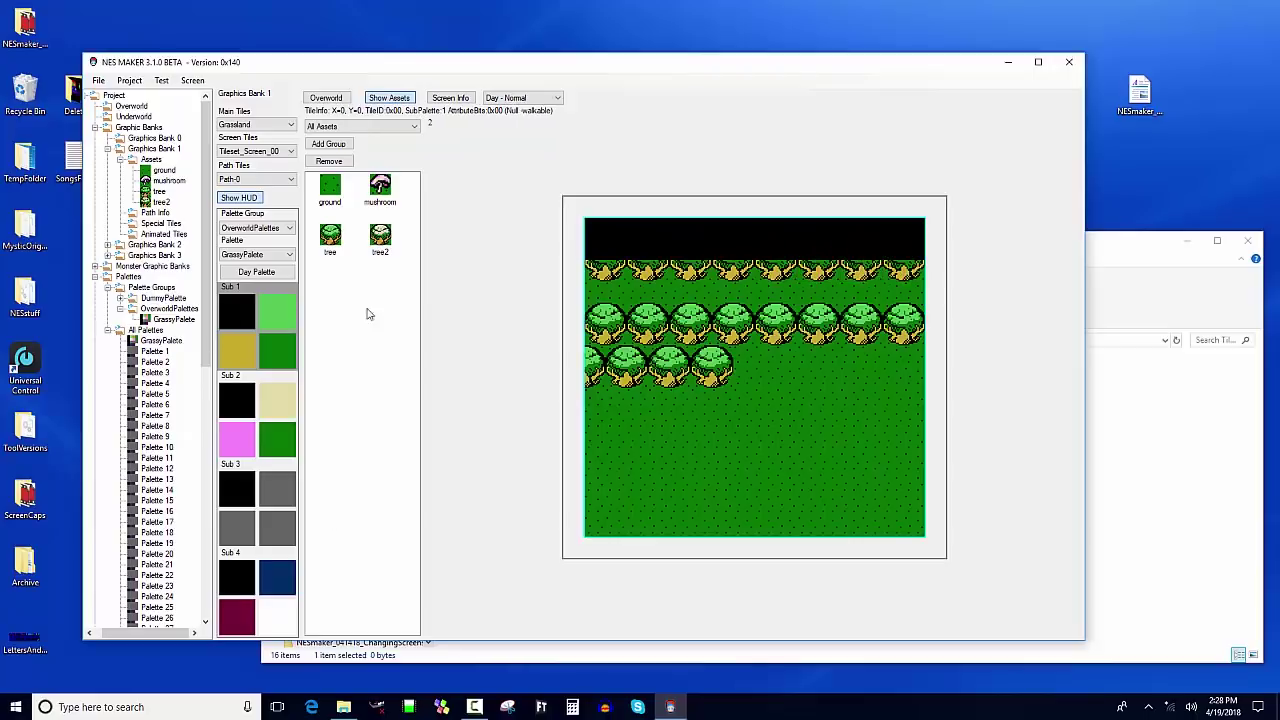
# Place the pale tree2 in the lower-right grass and six mushrooms nearby and in top-row gaps.
pyautogui.click(380, 240)
pyautogui.click(818, 430)
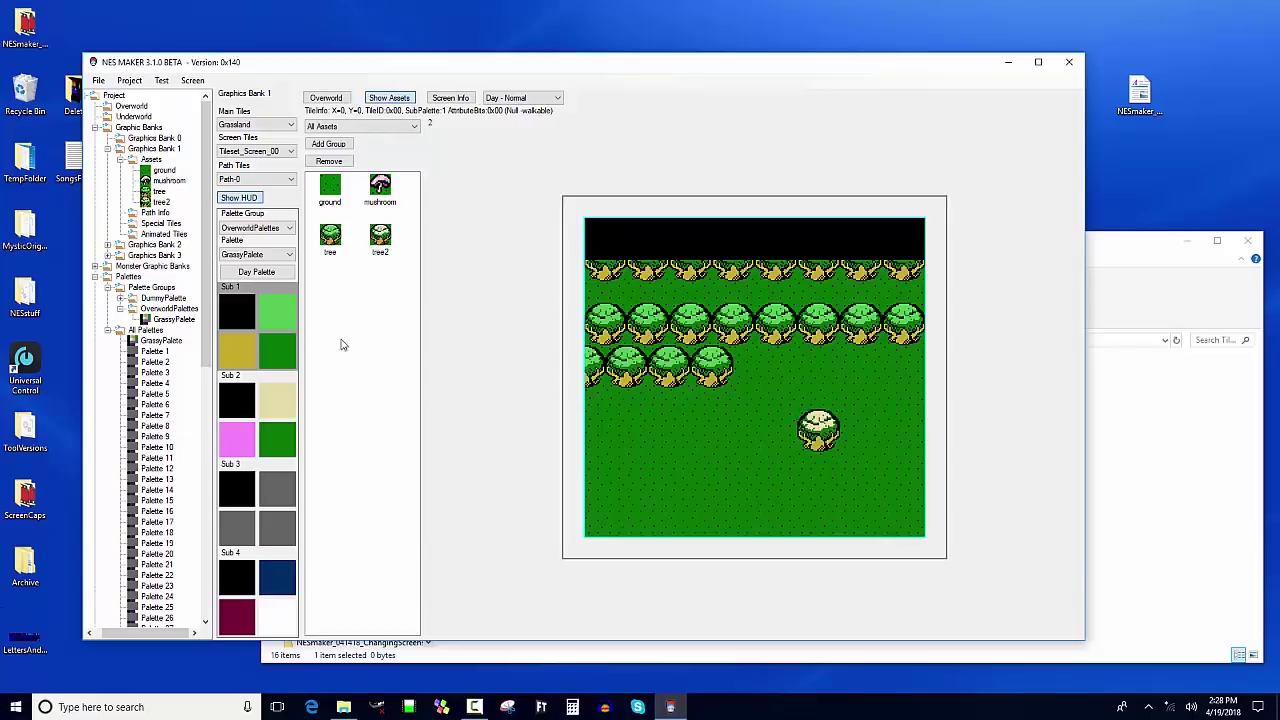
pyautogui.click(380, 188)
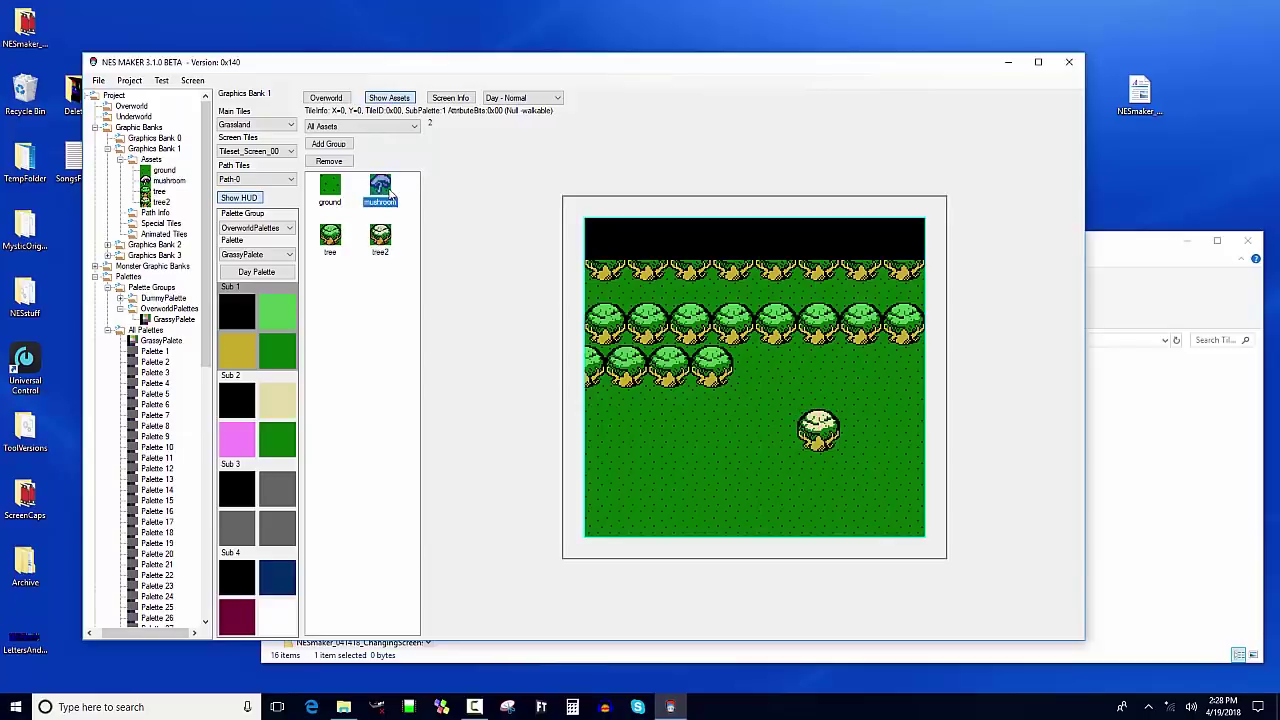
pyautogui.click(741, 443)
pyautogui.click(701, 460)
pyautogui.click(787, 398)
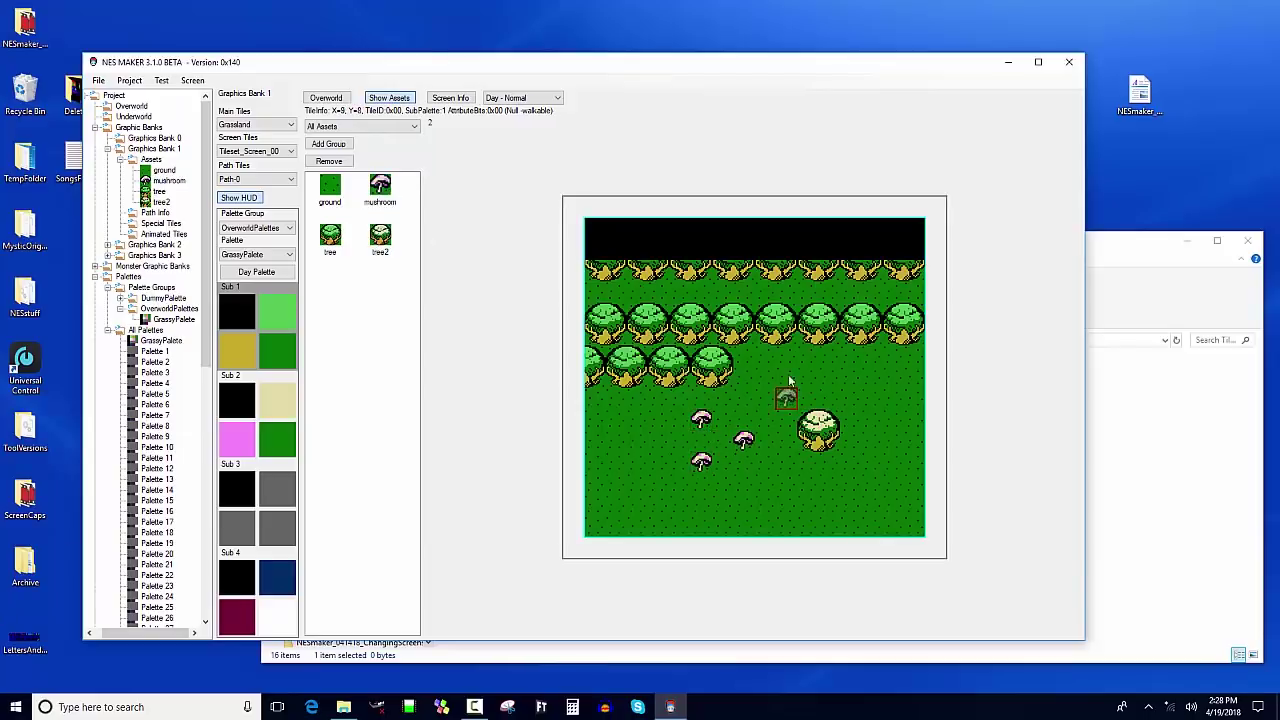
pyautogui.click(872, 290)
pyautogui.click(766, 290)
pyautogui.click(680, 290)
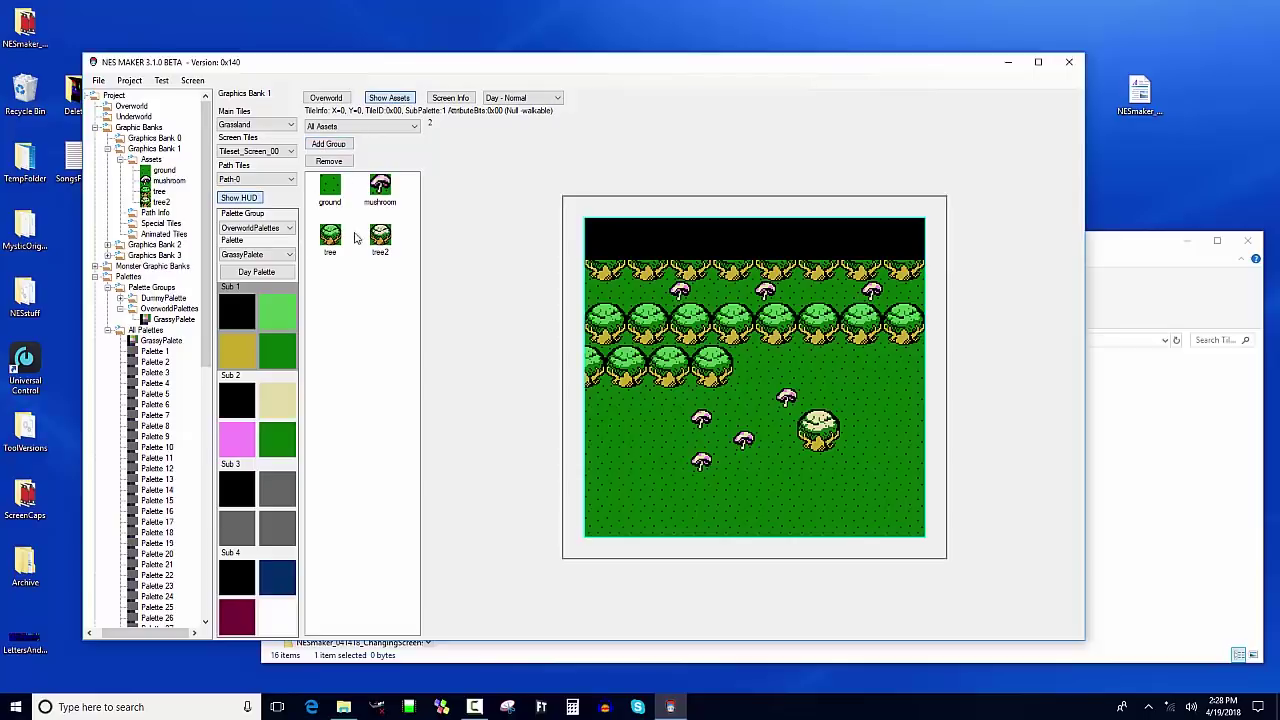
# Look over the Main Tiles and Screen Tiles set options, reopening the main tile list.
pyautogui.click(273, 125)
pyautogui.click(273, 128)
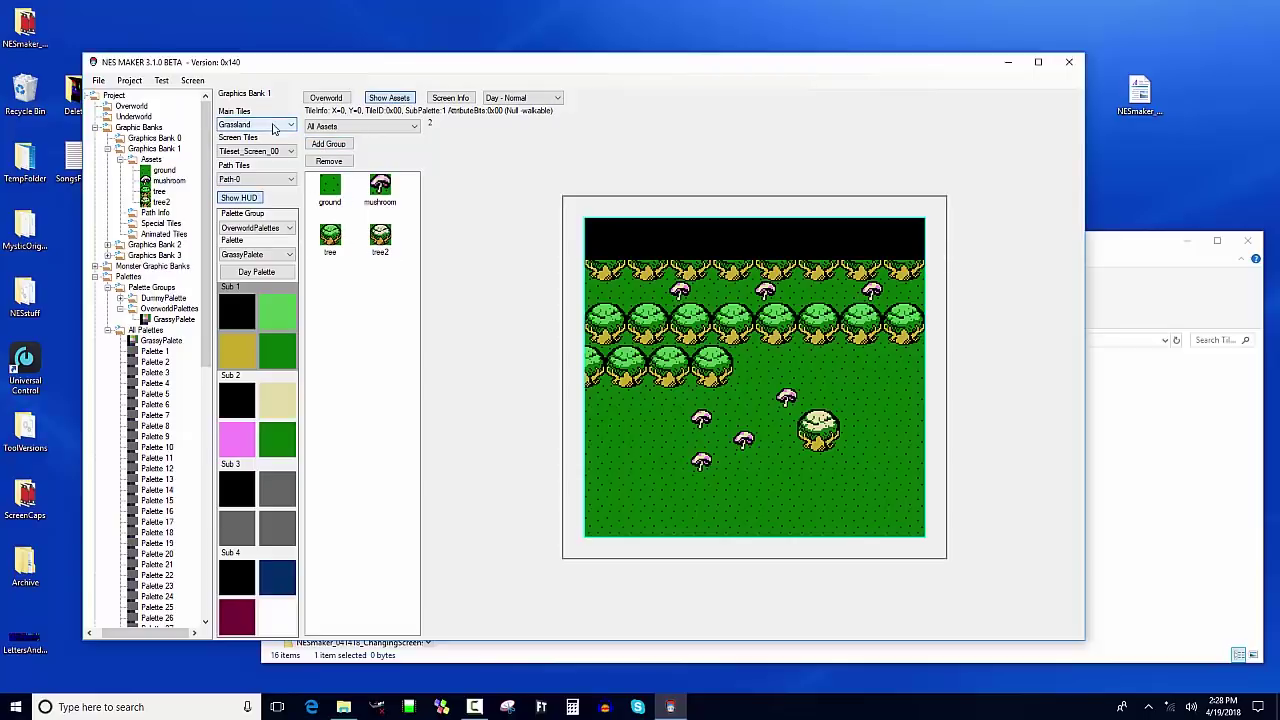
pyautogui.click(273, 128)
pyautogui.click(273, 128)
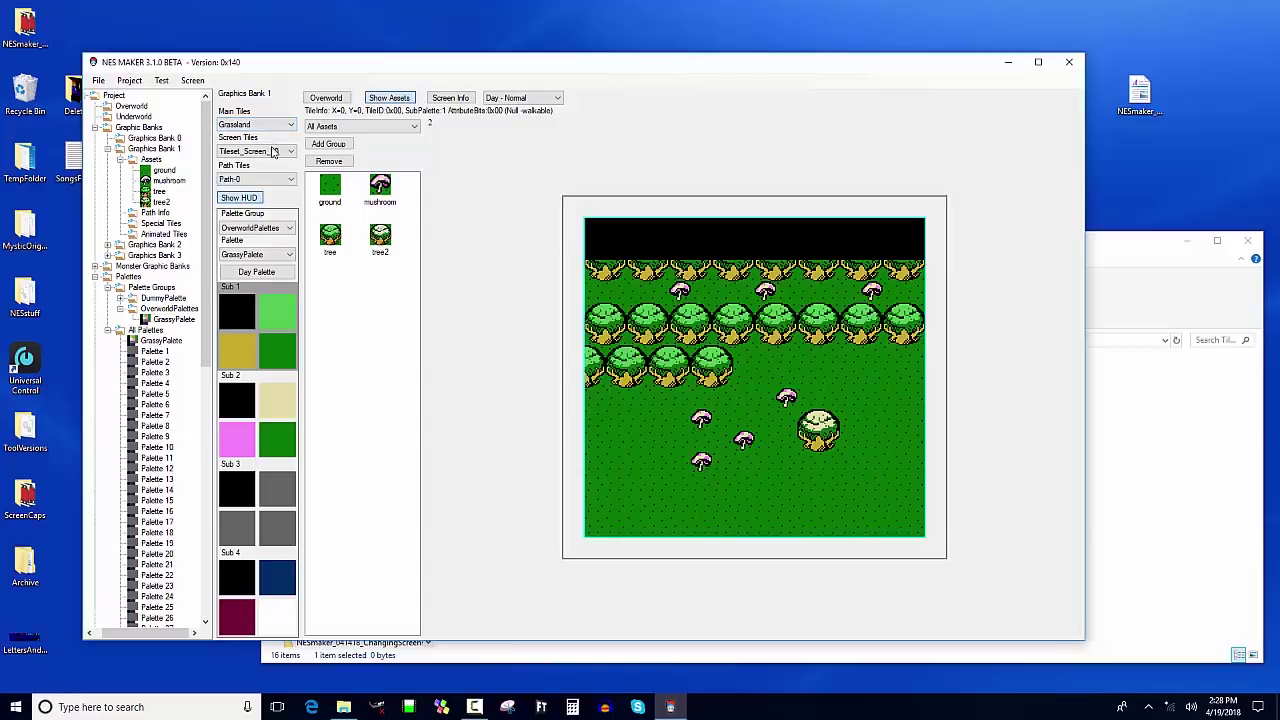
pyautogui.click(273, 151)
pyautogui.click(273, 151)
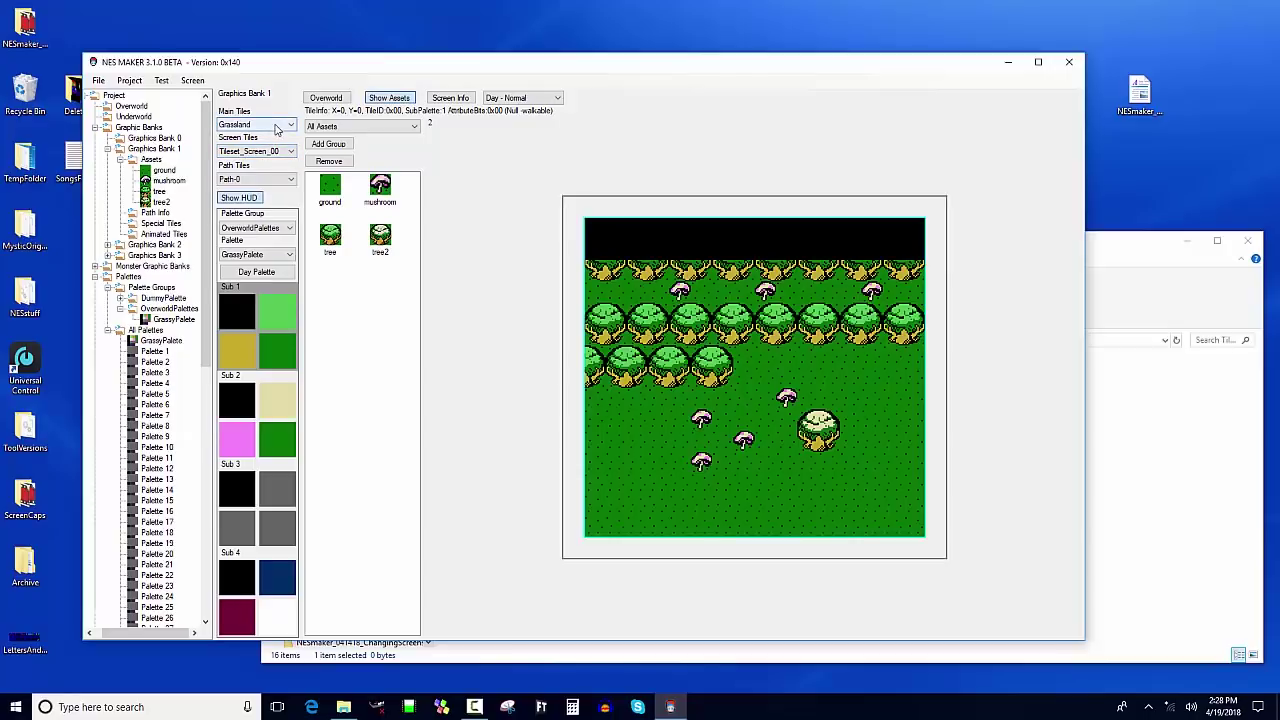
pyautogui.click(276, 125)
pyautogui.click(273, 145)
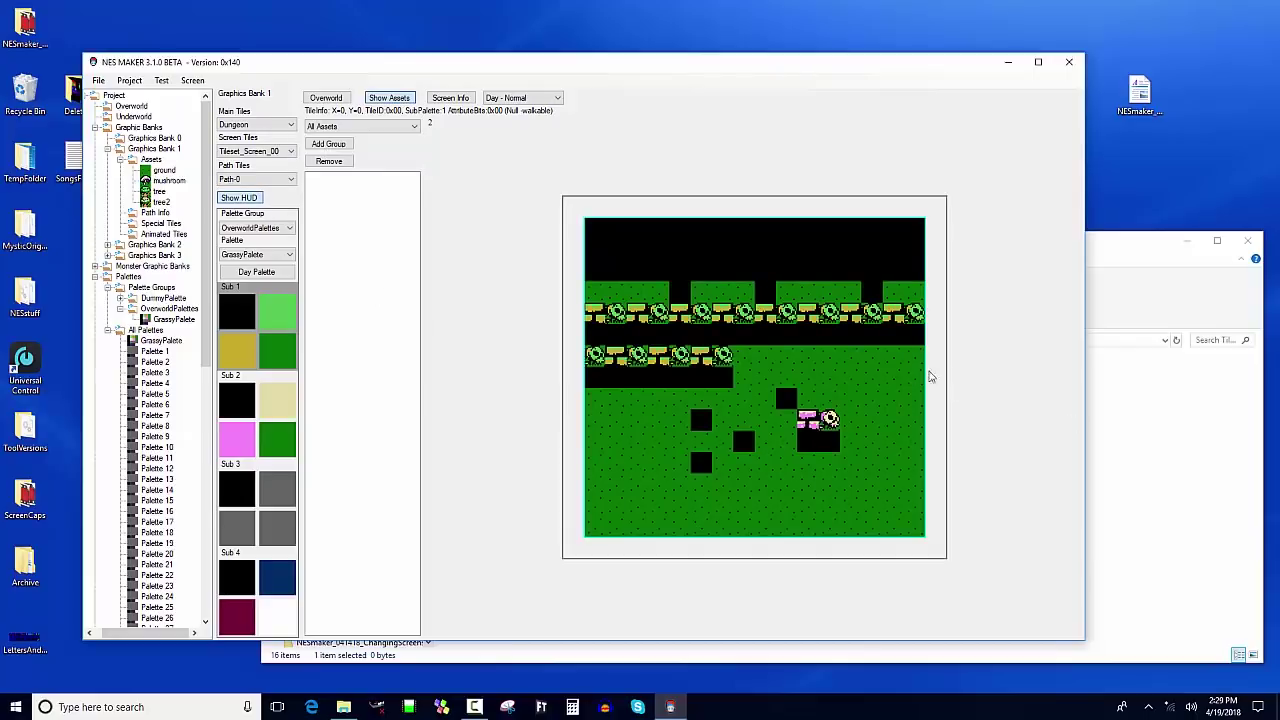
pyautogui.click(701, 441)
pyautogui.hotkey('ctrl', 'z')
pyautogui.click(637, 291)
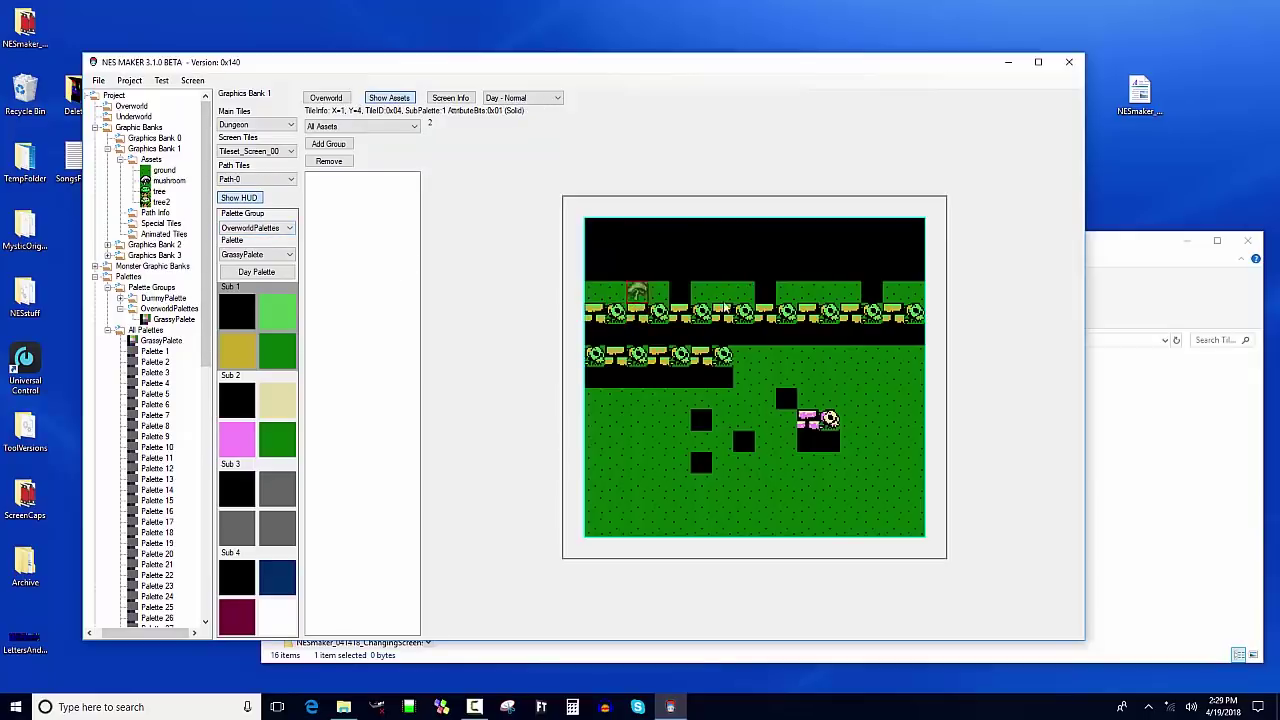
pyautogui.click(262, 125)
pyautogui.click(270, 138)
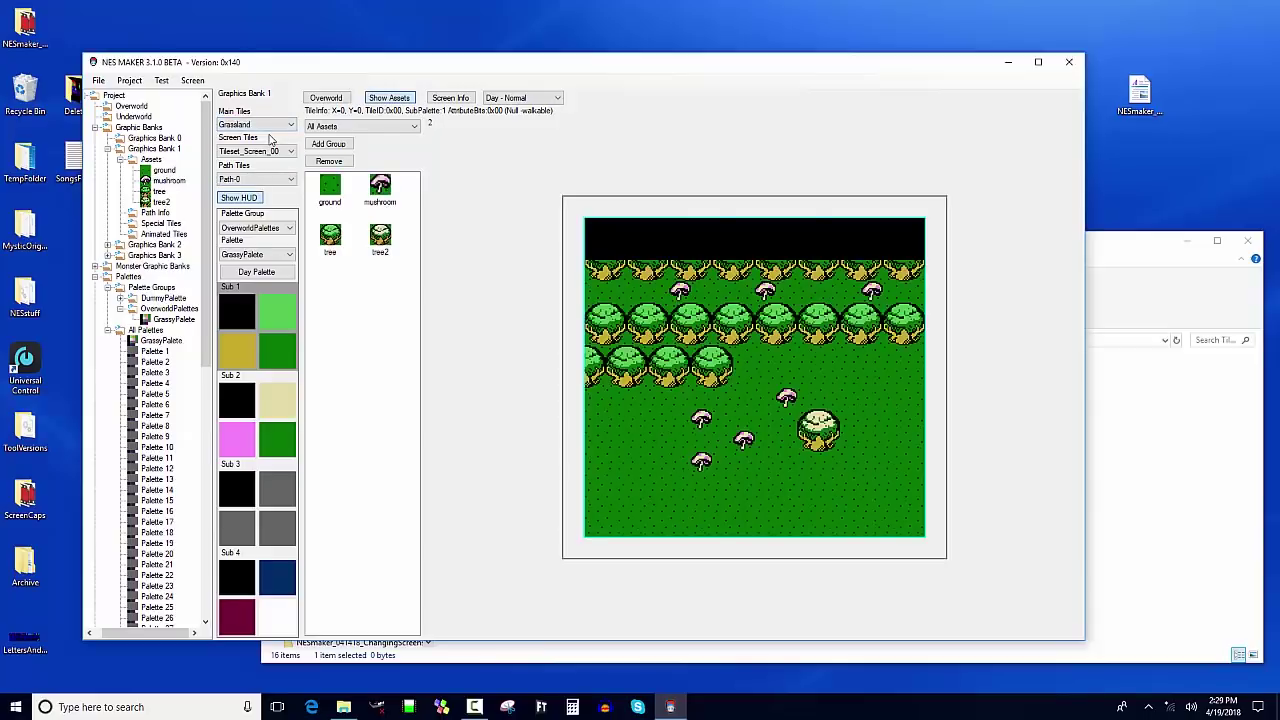